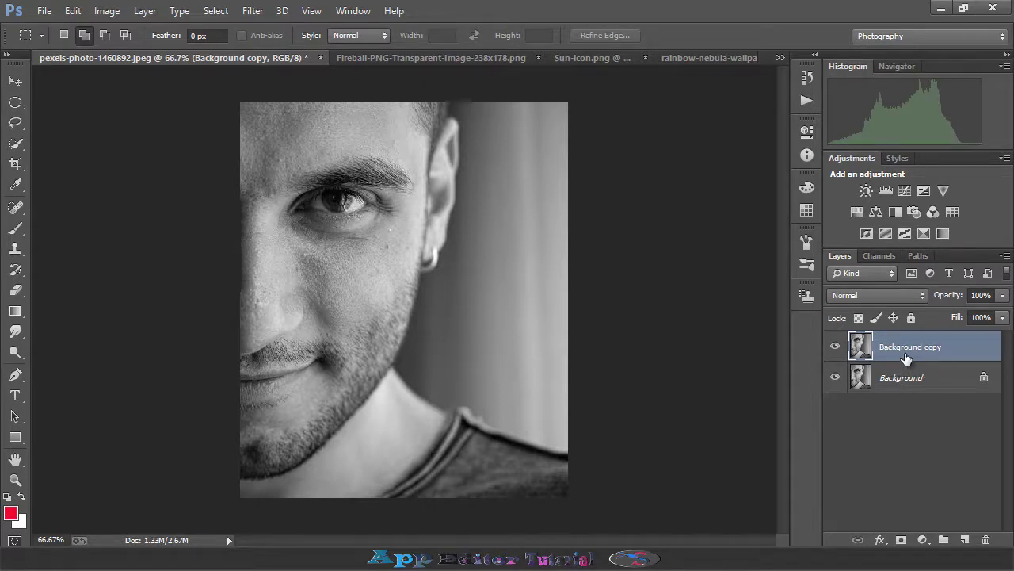
Step: Copy the rainbow nebula wallpaper into the portrait document as a new layer
left_click(380, 55)
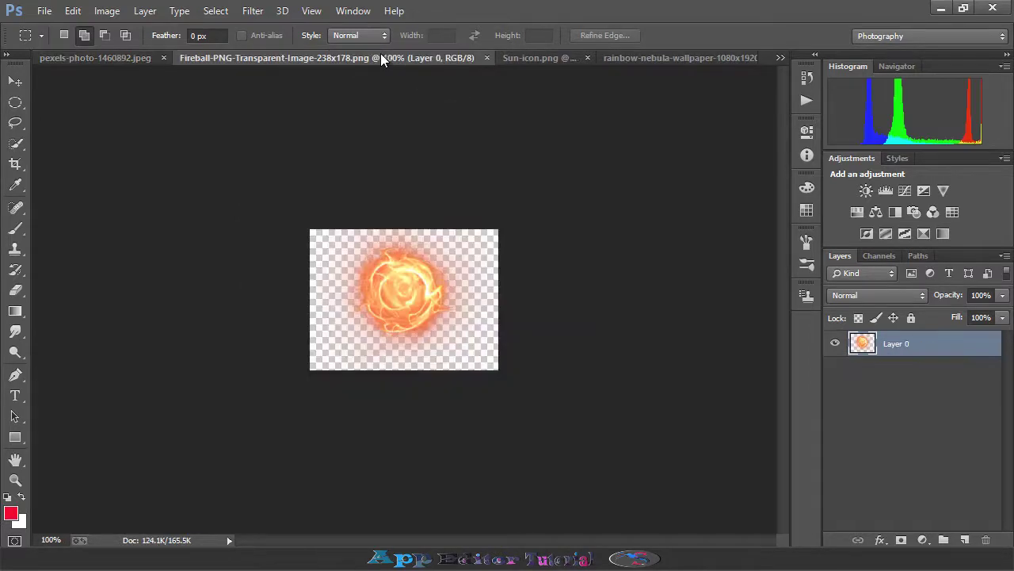
left_click(539, 57)
left_click(634, 57)
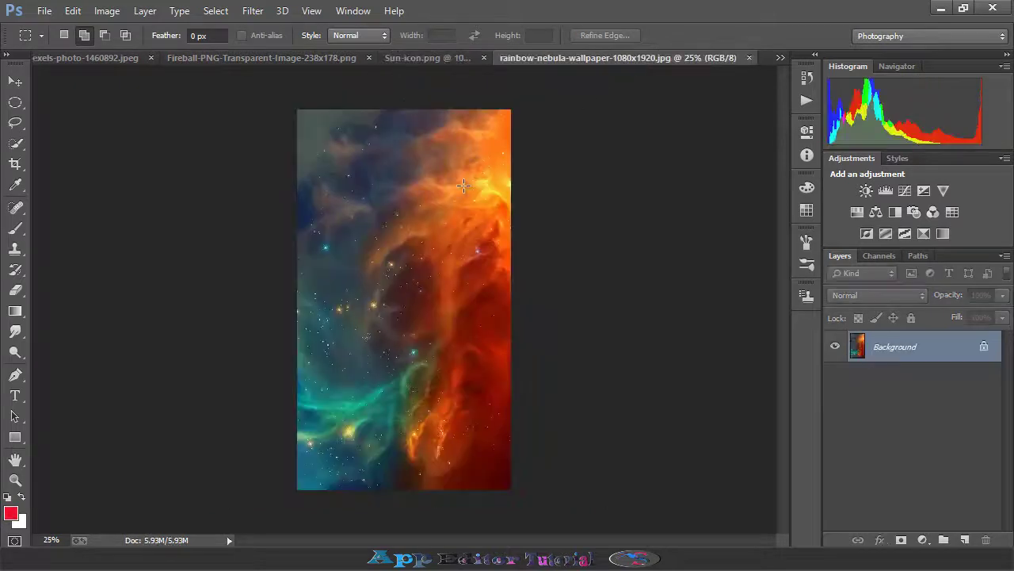
left_click(14, 82)
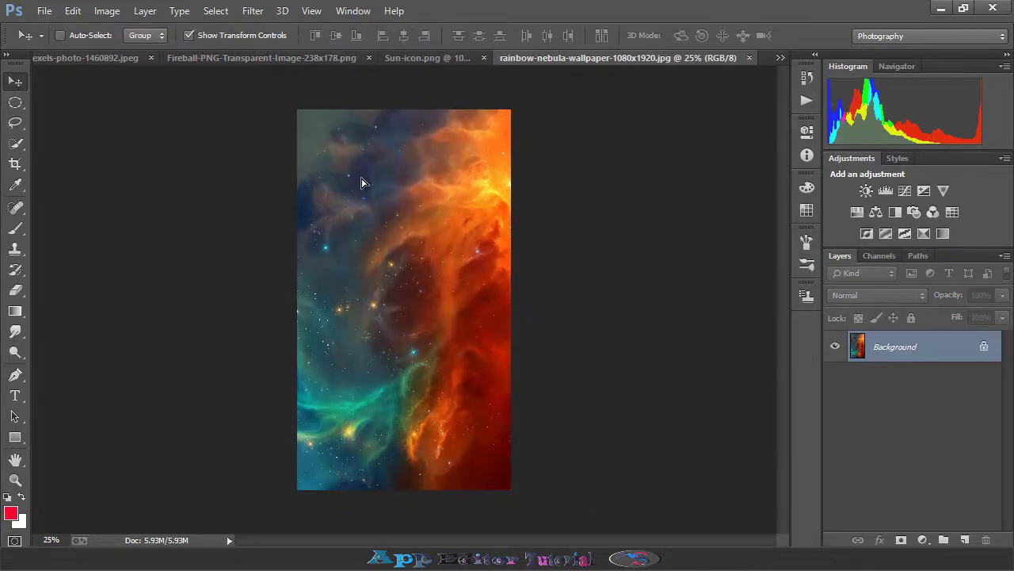
left_click(119, 59)
left_click_drag(442, 270, 437, 272)
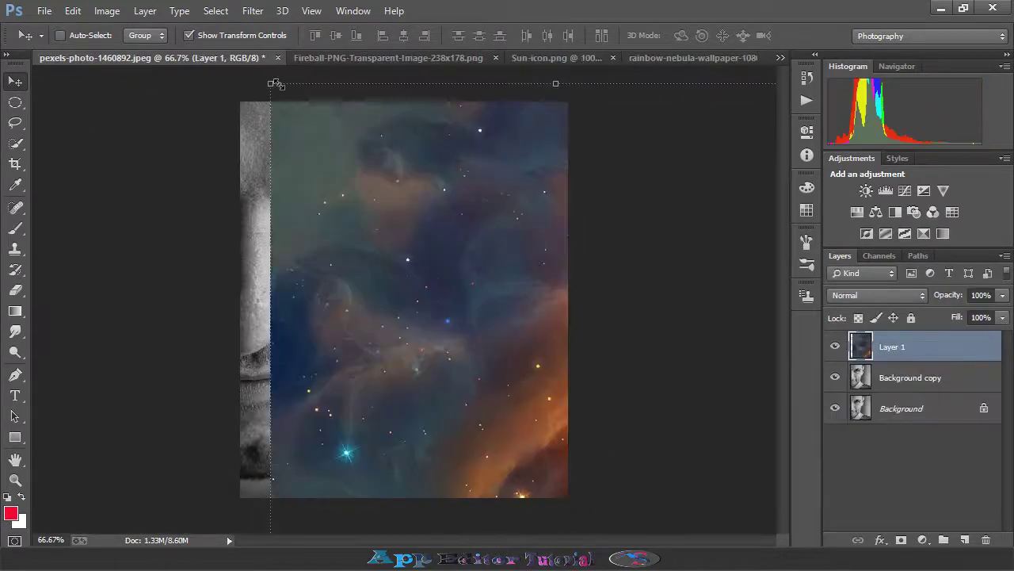
Step: Scale the nebula layer to about 42% width and fit it to the canvas height over the right part of the portrait
key("ctrl+t")
left_click_drag(272, 85, 435, 378)
left_click_drag(521, 394, 401, 149)
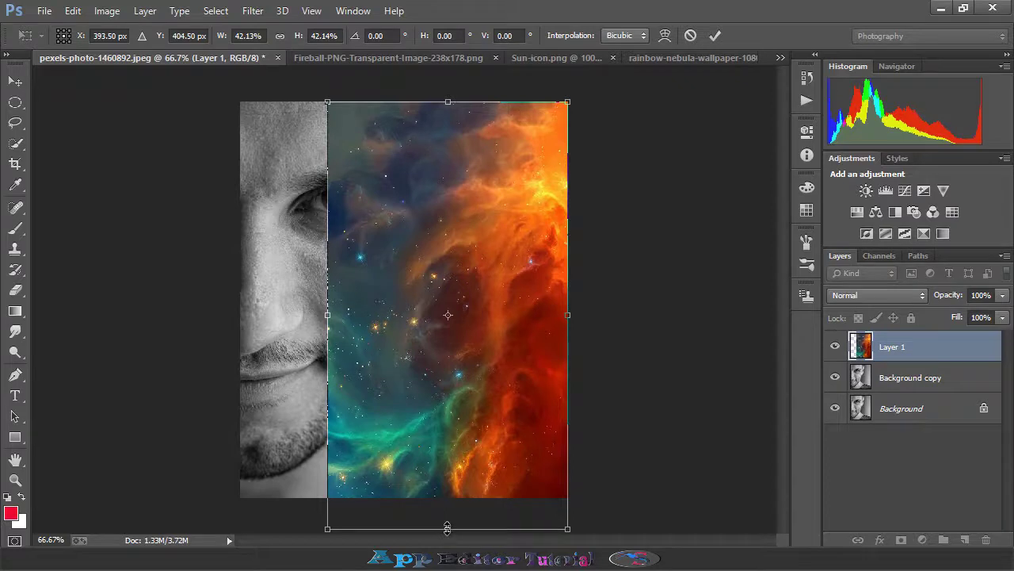
left_click_drag(447, 527, 448, 497)
left_click(713, 35)
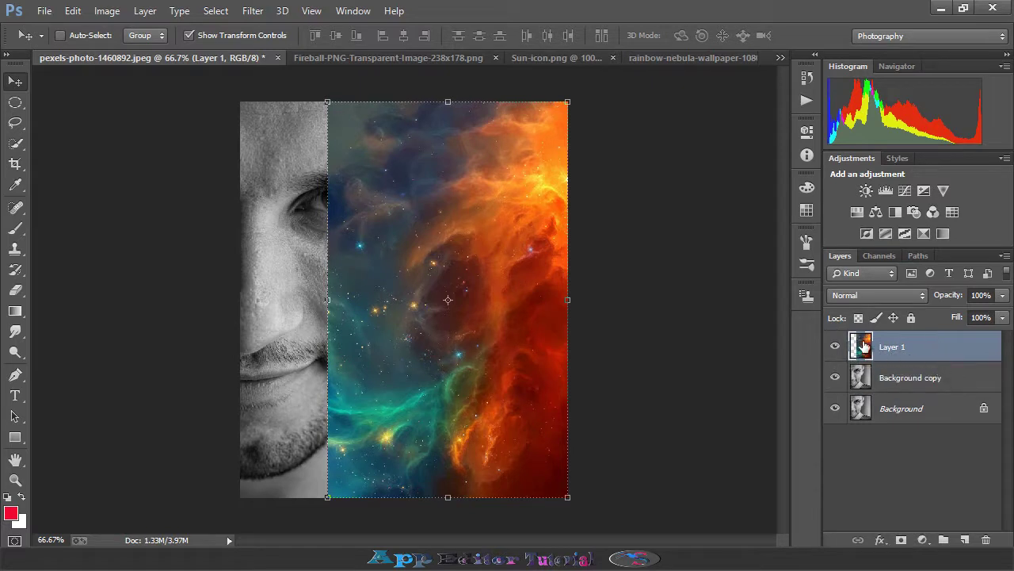
Step: Place the nebula layer beneath Background copy and add a layer mask to Background copy, leaving its image thumbnail active
left_click_drag(863, 346, 867, 384)
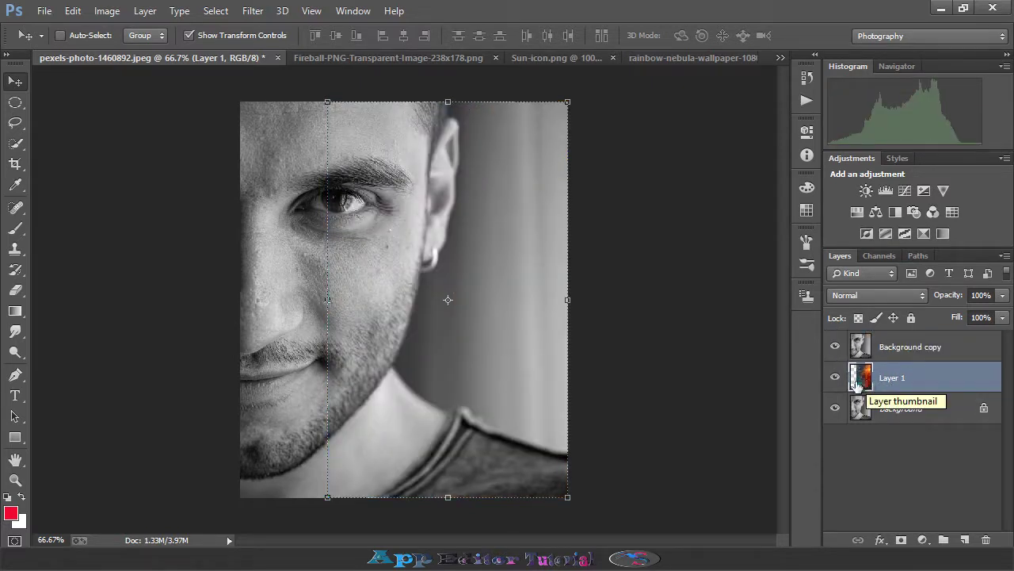
left_click(924, 355)
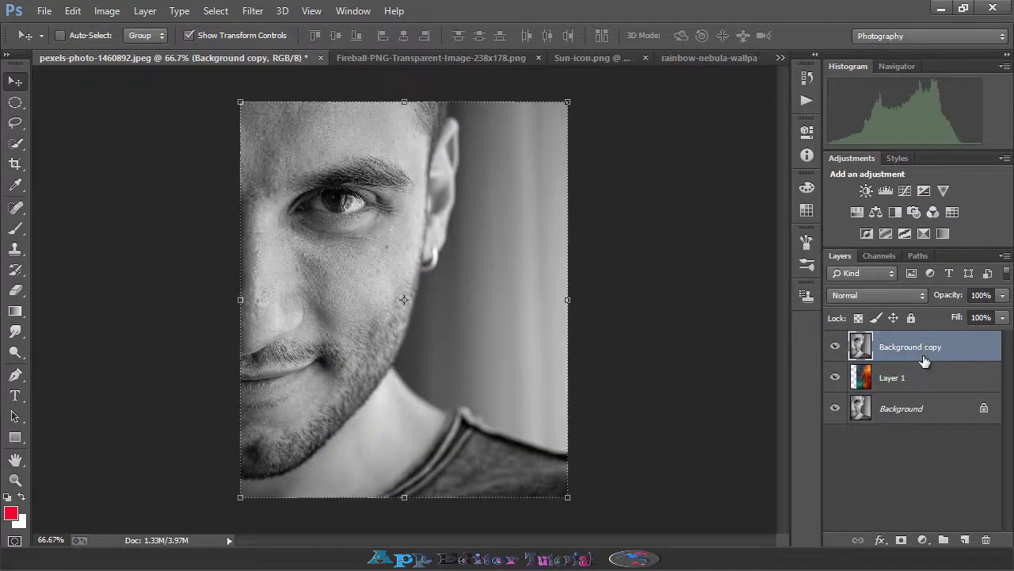
left_click(901, 540)
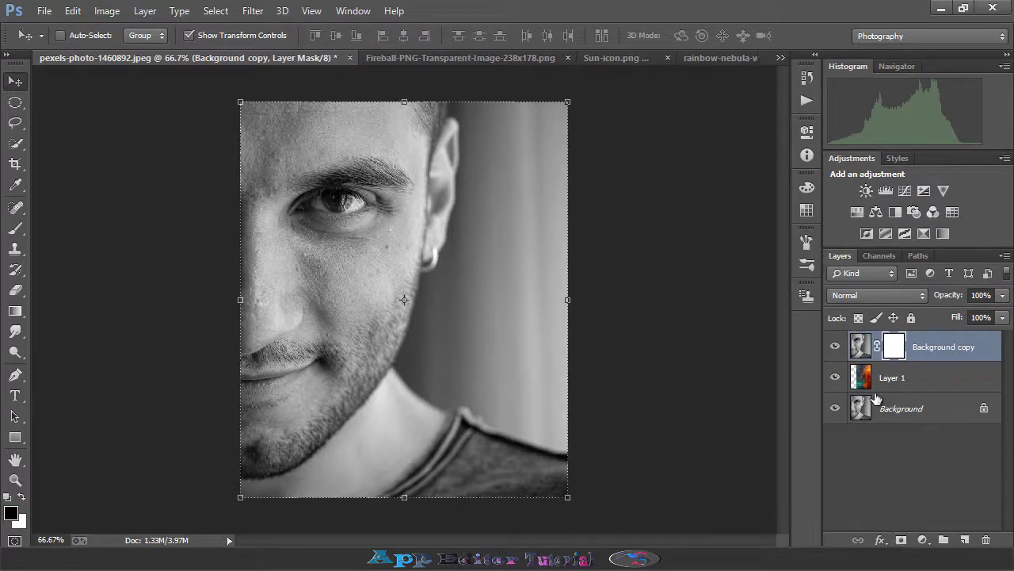
left_click(862, 350)
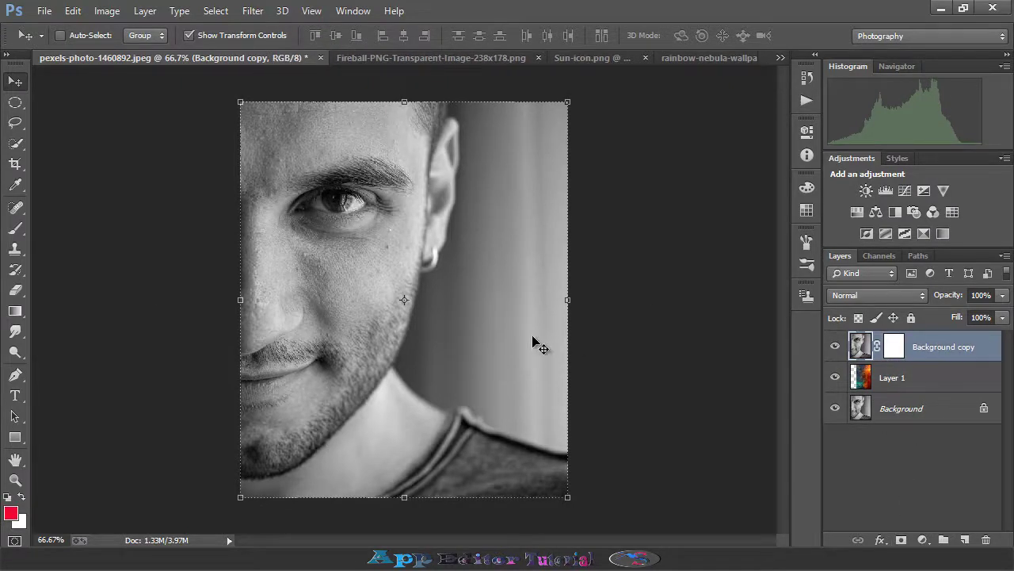
Step: Close the rainbow nebula wallpaper document and return to the portrait document
scroll(539, 346, "up", 1)
left_click(475, 64)
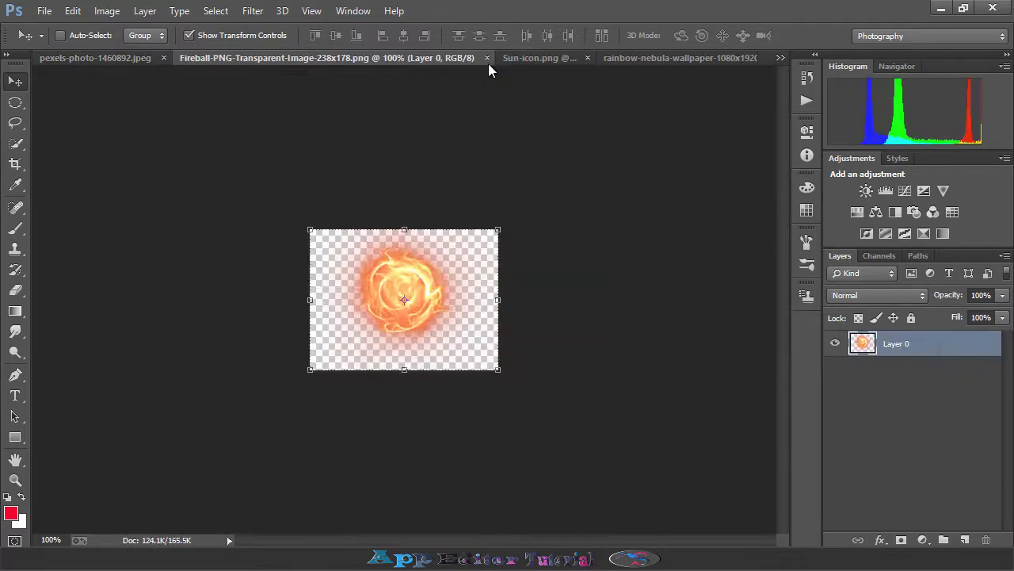
left_click(523, 59)
left_click(633, 57)
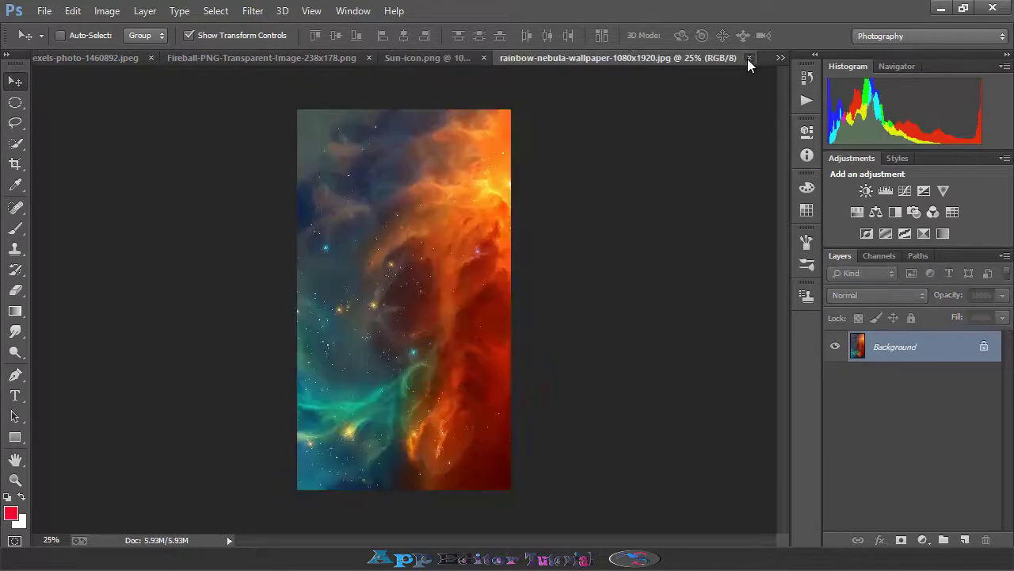
left_click(748, 57)
left_click(142, 57)
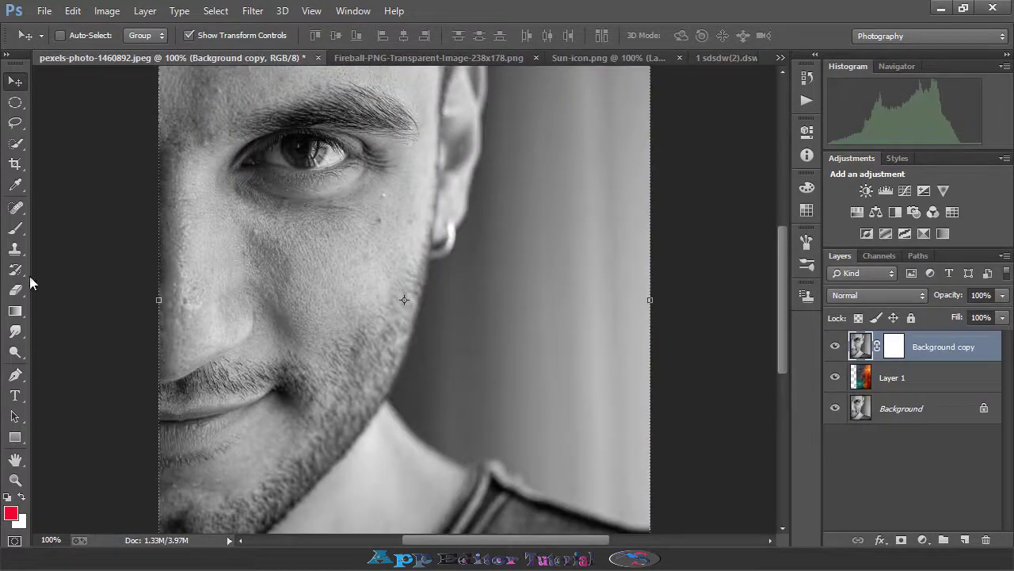
Step: Trace a Pen tool path from the hairline at the image's upper edge around the ear to the earlobe
scroll(237, 357, "up", 1)
left_click(16, 374)
scroll(432, 295, "up", 4)
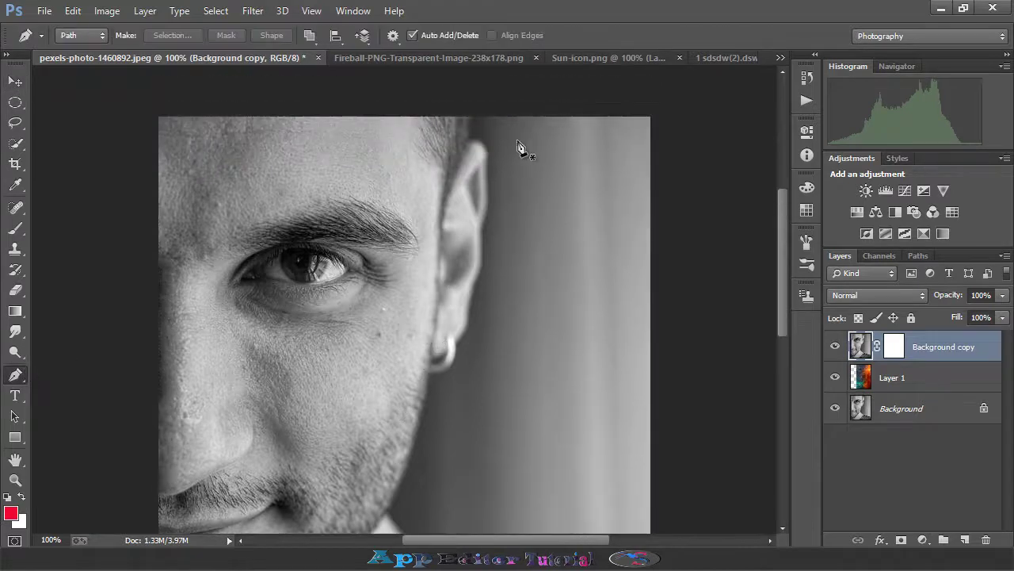
left_click(473, 118)
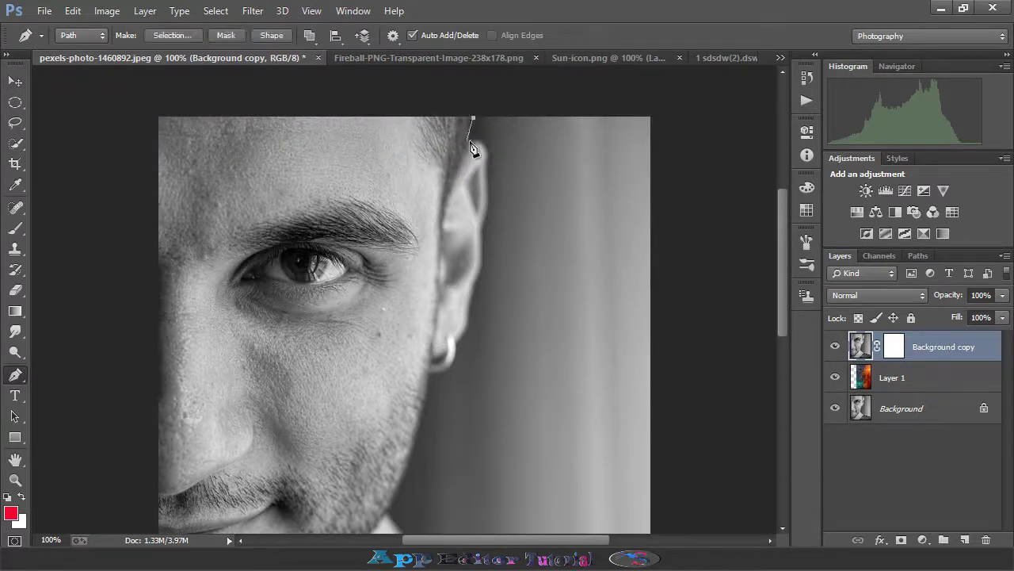
left_click(468, 141)
left_click(486, 150)
left_click(492, 206)
left_click(482, 230)
left_click_drag(480, 270, 474, 288)
left_click(469, 304)
left_click(471, 326)
left_click(462, 336)
left_click(436, 377)
left_click_drag(431, 377, 410, 377)
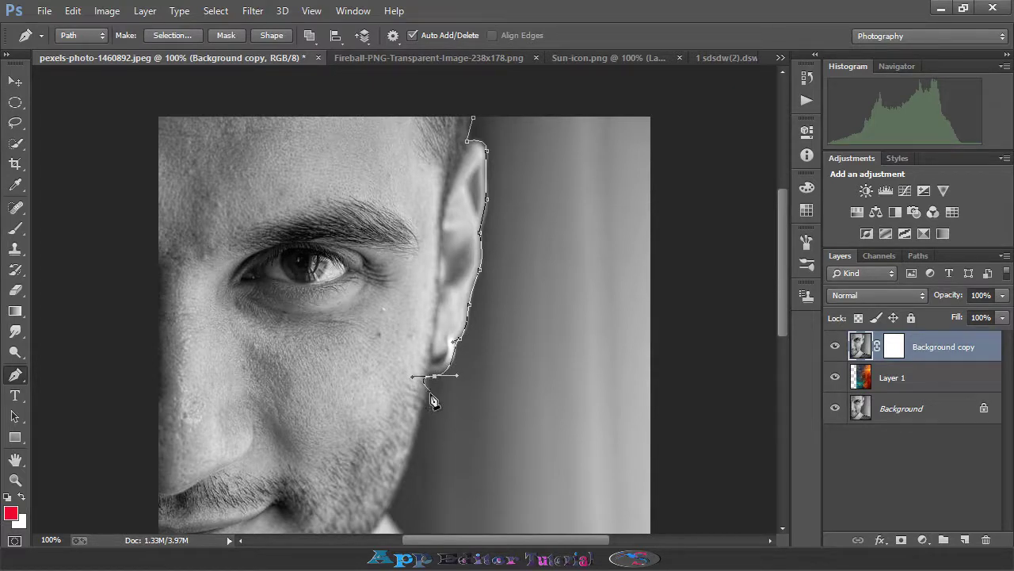
Step: Continue the path with a sharp corner below the earlobe and down the jawline to the neck
key("ctrl+plus")
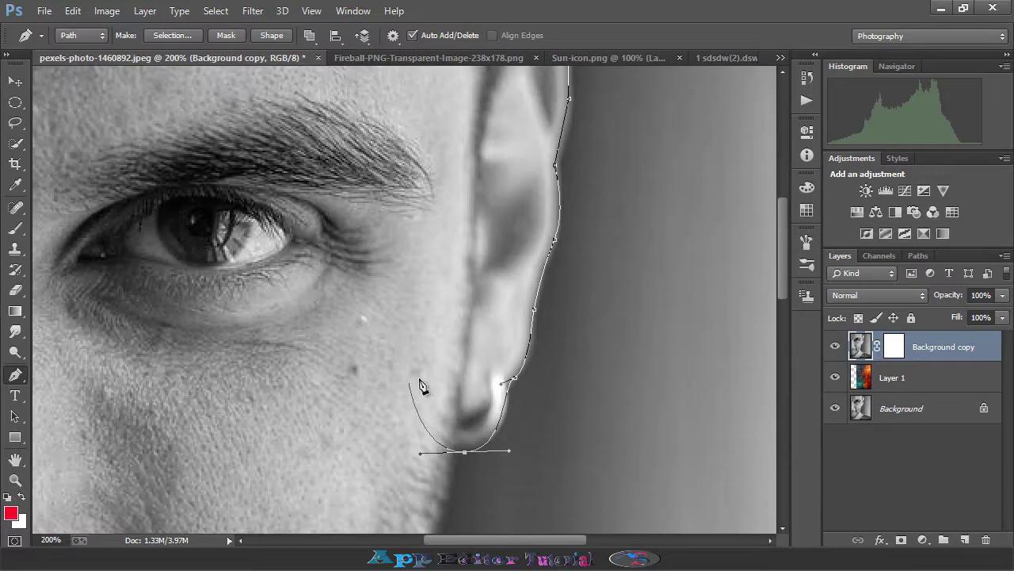
scroll(431, 389, "down", 2)
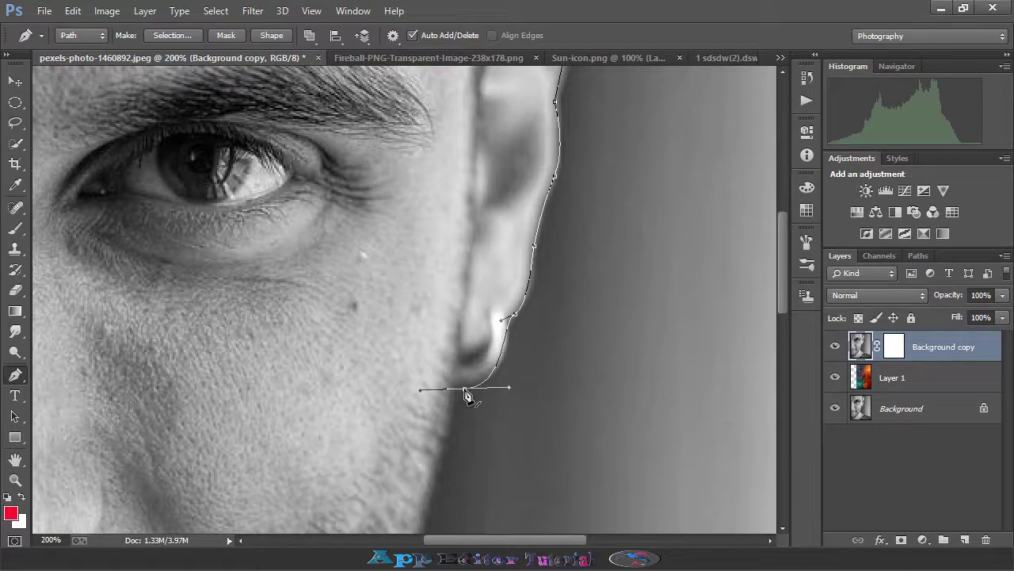
left_click(461, 389, "alt")
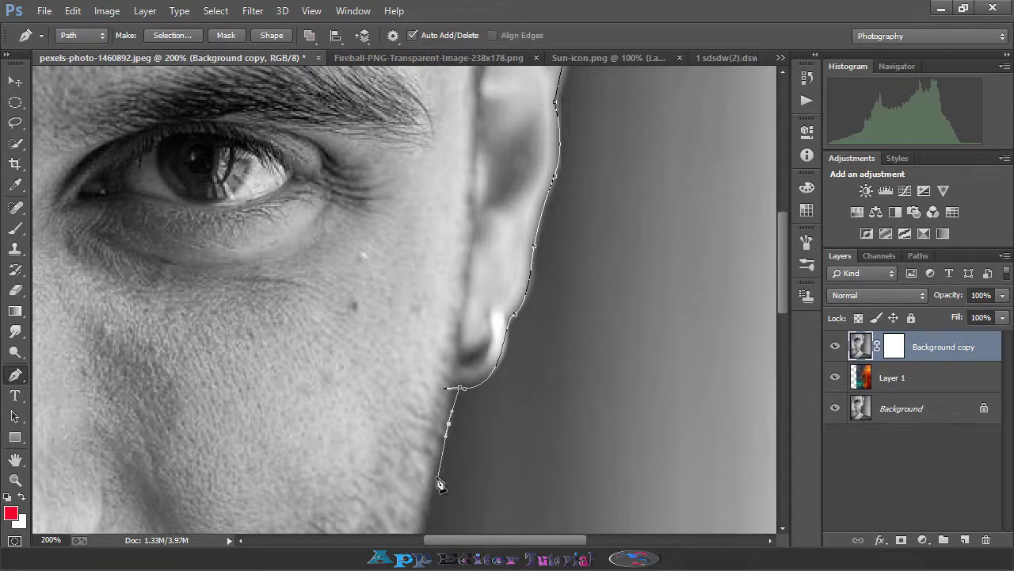
scroll(430, 497, "down", 2)
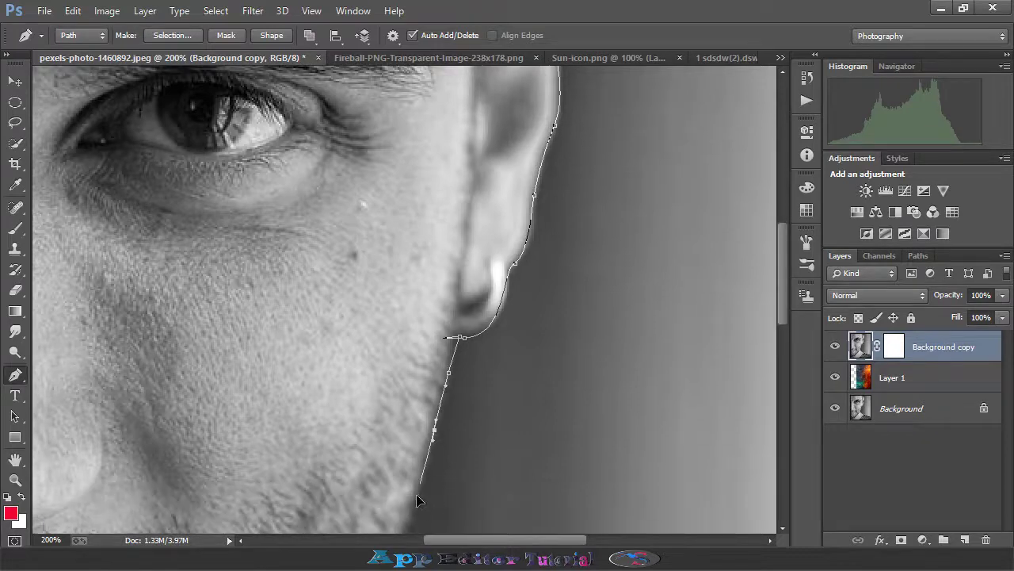
scroll(416, 494, "down", 3)
left_click(420, 422)
left_click(400, 481)
scroll(401, 483, "down", 6)
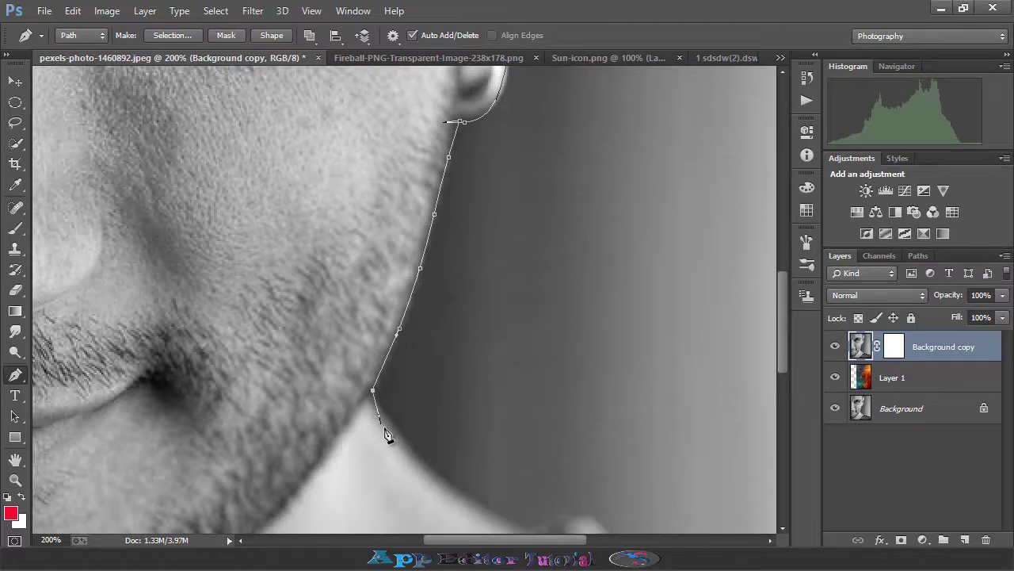
Step: Extend the path along the neck and over the shirt collar onto the shoulder
left_click_drag(405, 450, 496, 521)
scroll(514, 523, "down", 3)
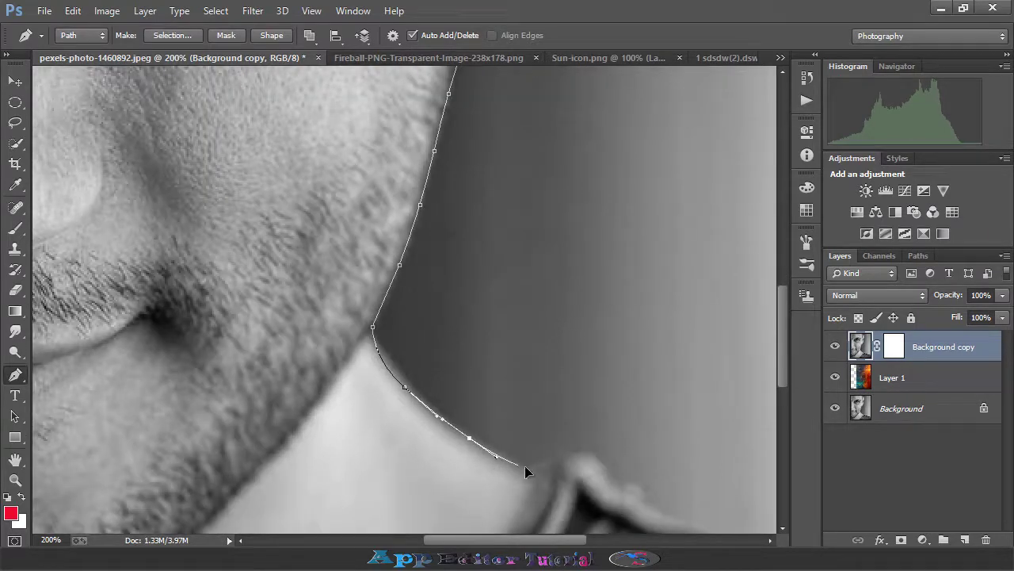
left_click(518, 466)
left_click(548, 468)
left_click_drag(584, 460, 563, 437)
left_click_drag(670, 473, 692, 477)
Step: Run the path outside the canvas around the backdrop and close it at the starting point by the hairline
scroll(750, 453, "up", 4)
left_click(759, 435)
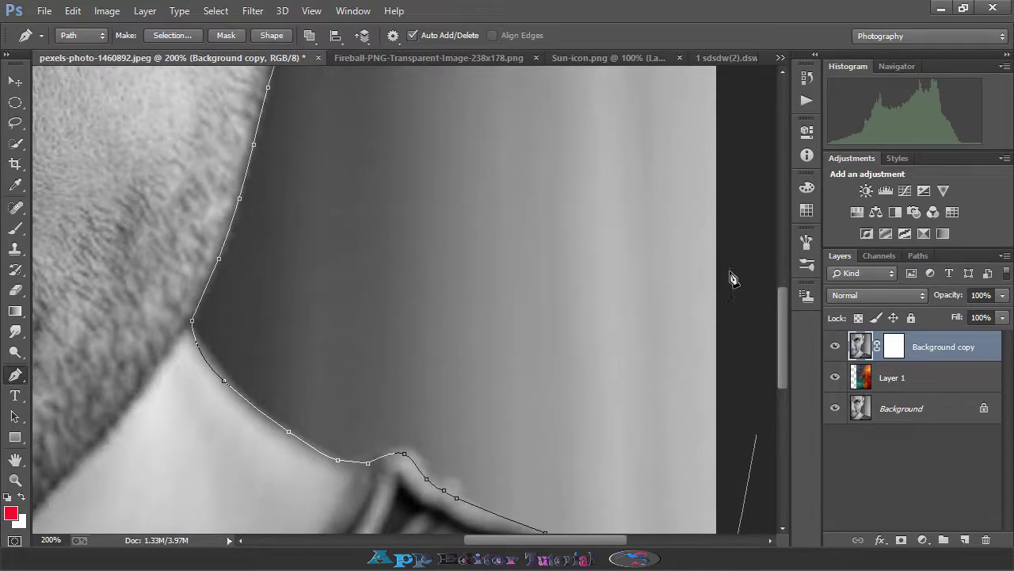
left_click(731, 232)
scroll(731, 238, "up", 1)
scroll(731, 244, "up", 13)
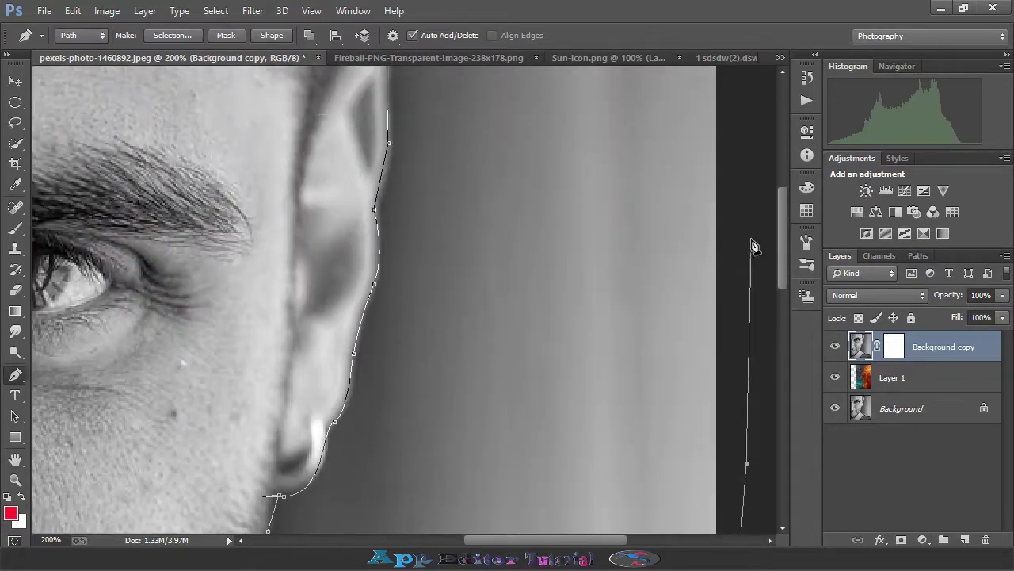
scroll(757, 229, "up", 5)
left_click(743, 142)
left_click(636, 121)
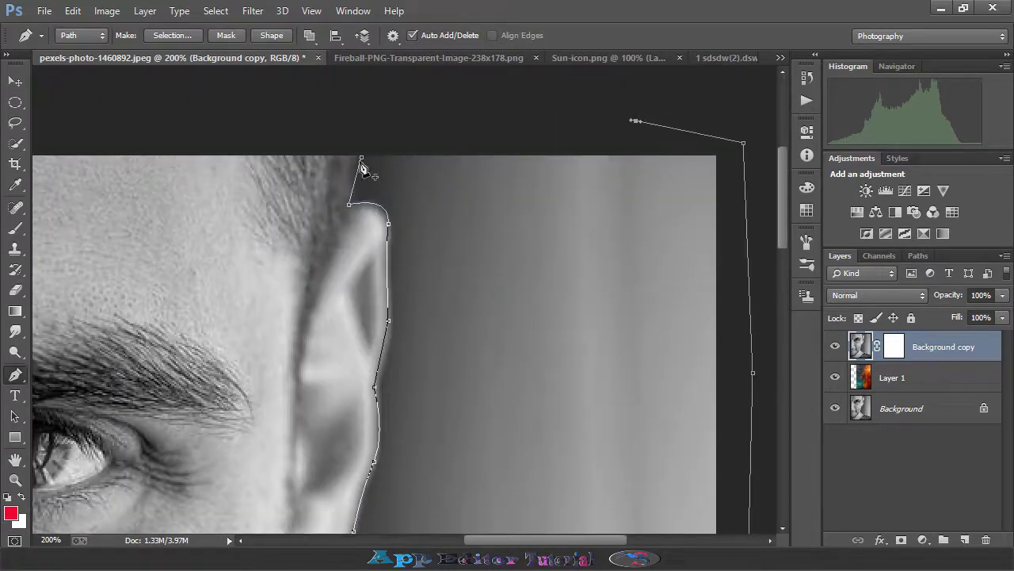
left_click(362, 158)
Step: Convert the closed path around the backdrop into a selection
right_click(520, 224)
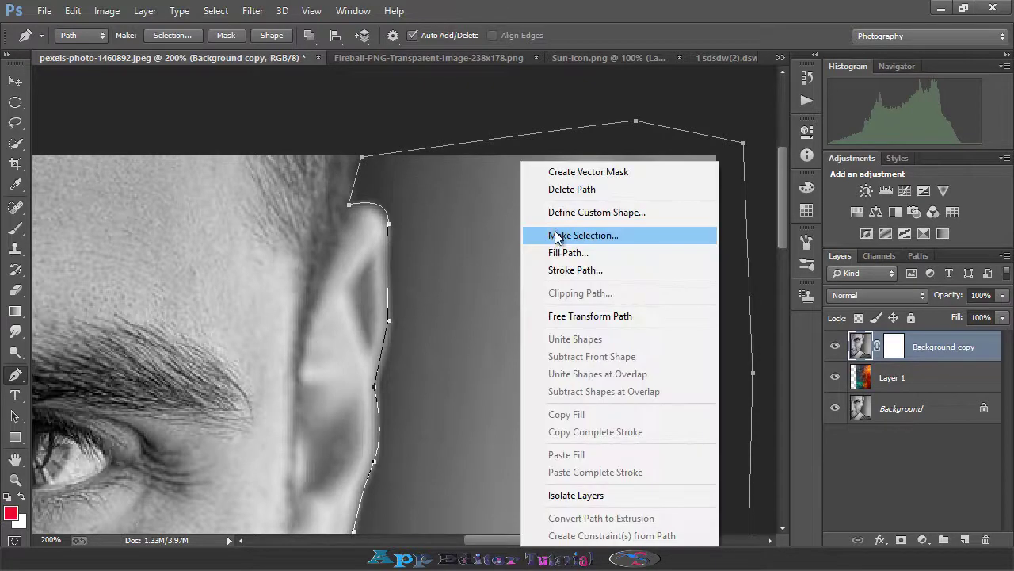
left_click(555, 235)
left_click(588, 157)
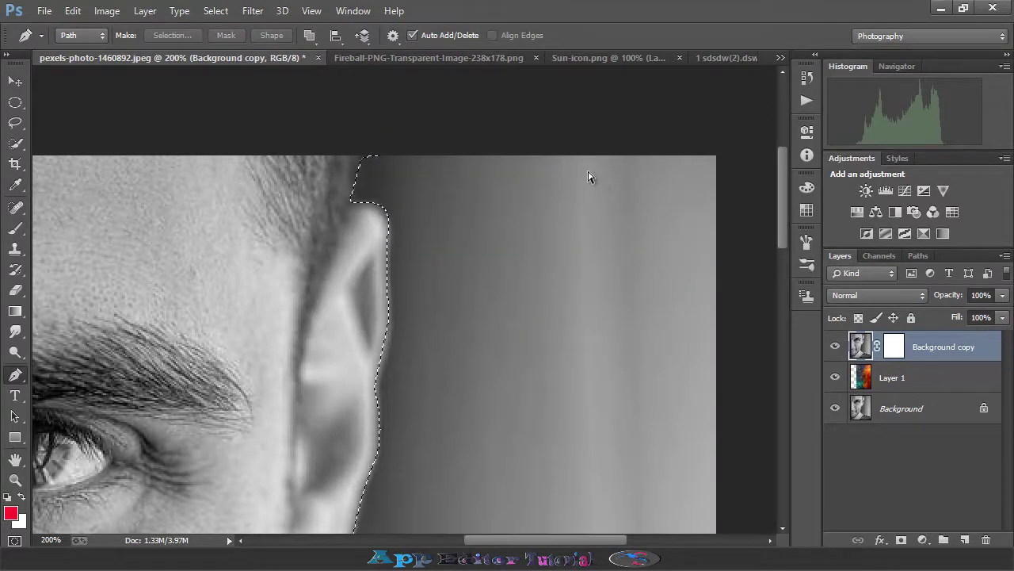
Step: Delete the selected grey backdrop from the Background copy layer and clear the selection
key("ctrl+minus")
key("ctrl+minus")
key("Delete")
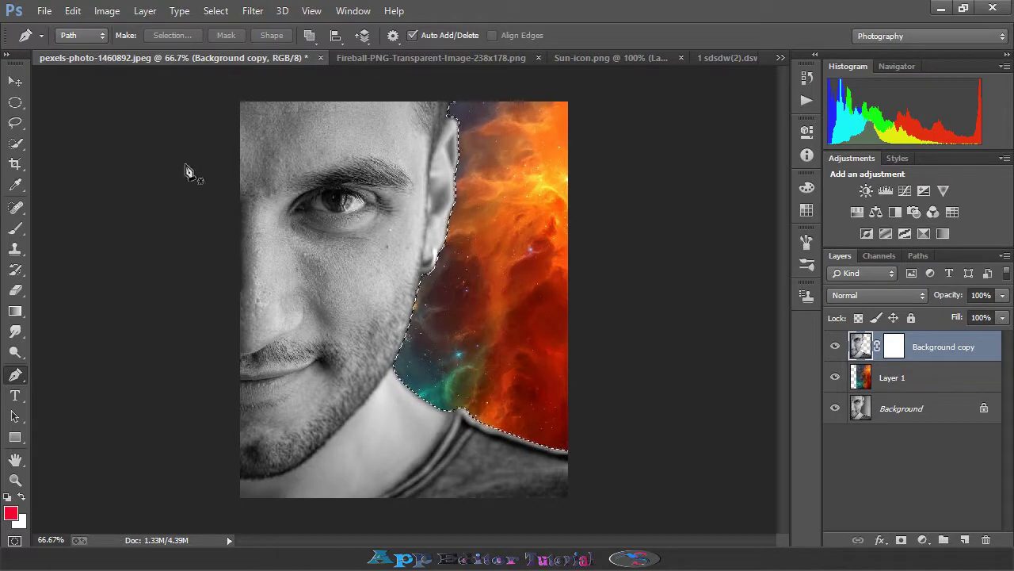
left_click(15, 122)
left_click(547, 178)
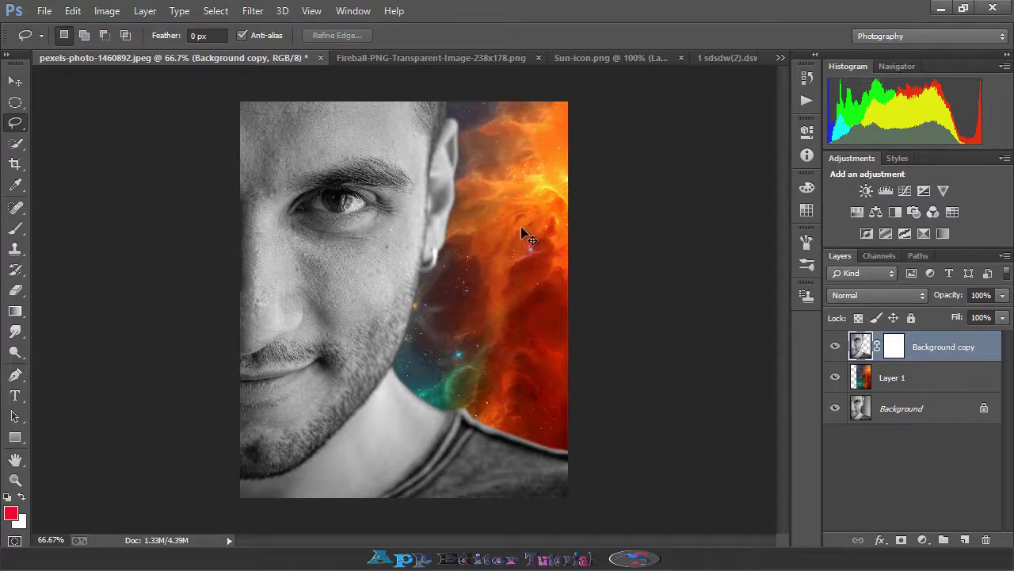
key("ctrl+plus")
key("ctrl+plus")
scroll(531, 230, "up", 10)
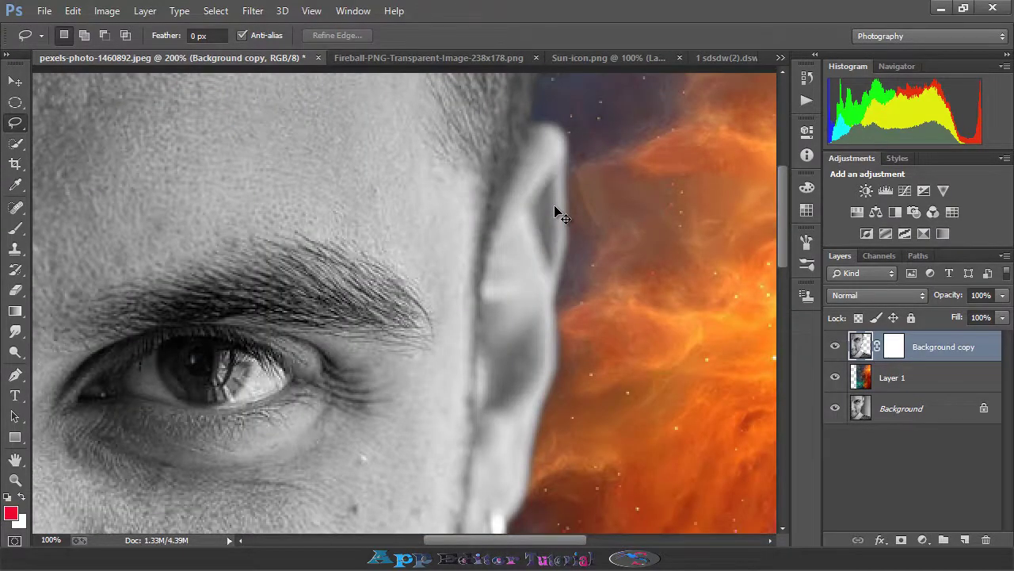
key("ctrl+minus")
key("ctrl+minus")
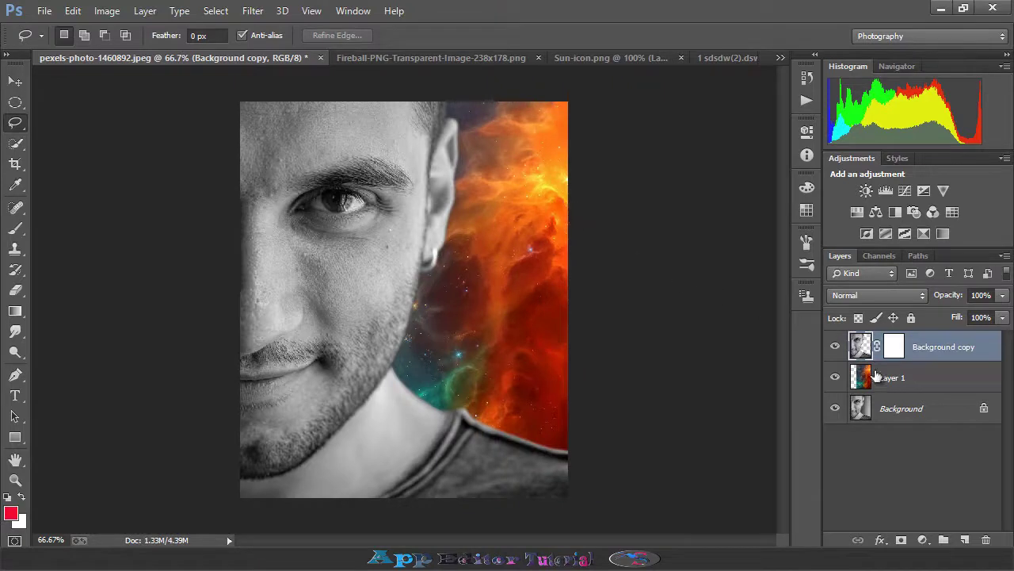
Step: Add a layer mask to the nebula layer
left_click(864, 381)
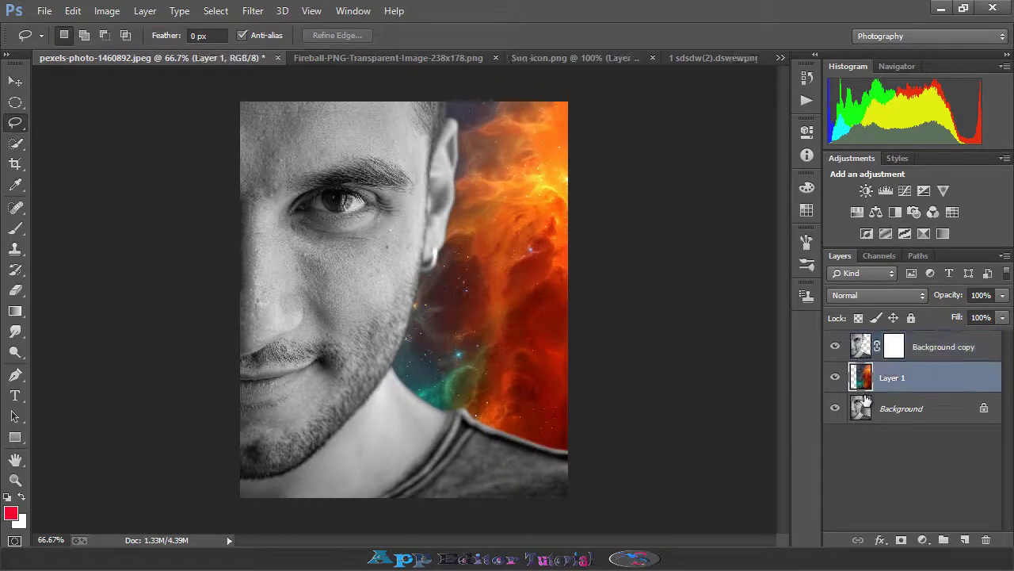
left_click(901, 540)
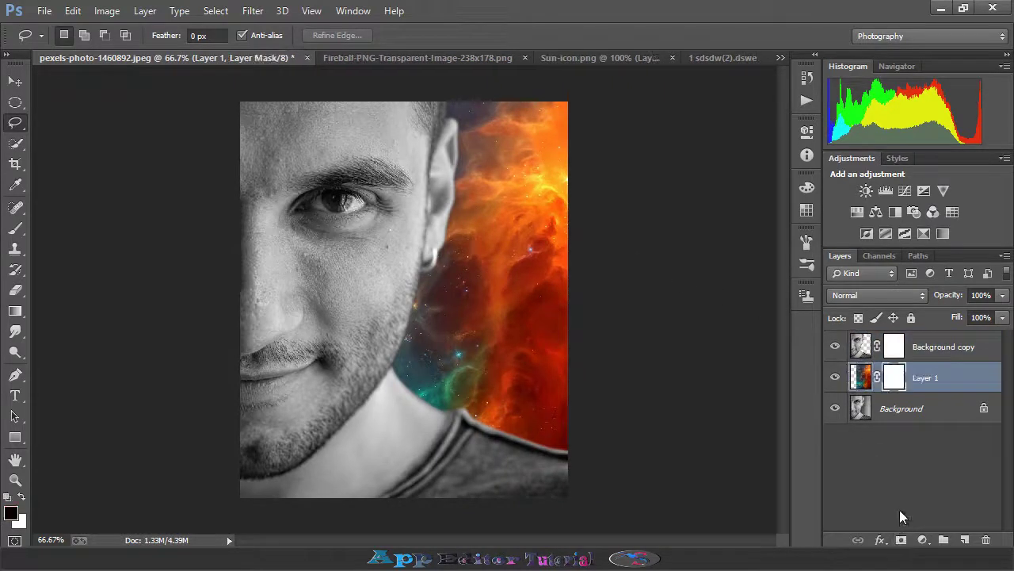
Step: Apply a Red Photo Filter at 49% density to the portrait on the Background copy layer
left_click(862, 354)
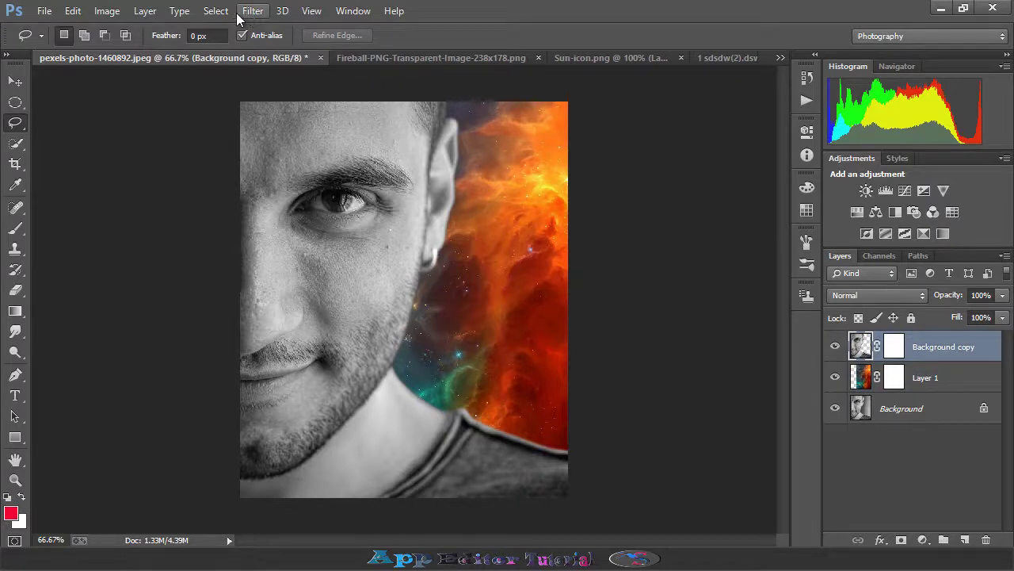
left_click(106, 12)
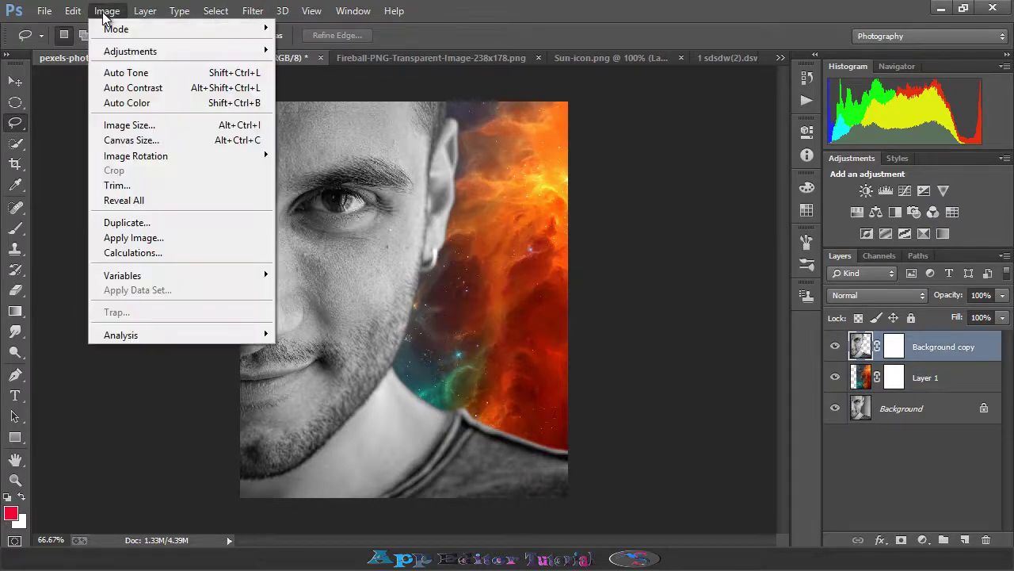
mouse_move(178, 51)
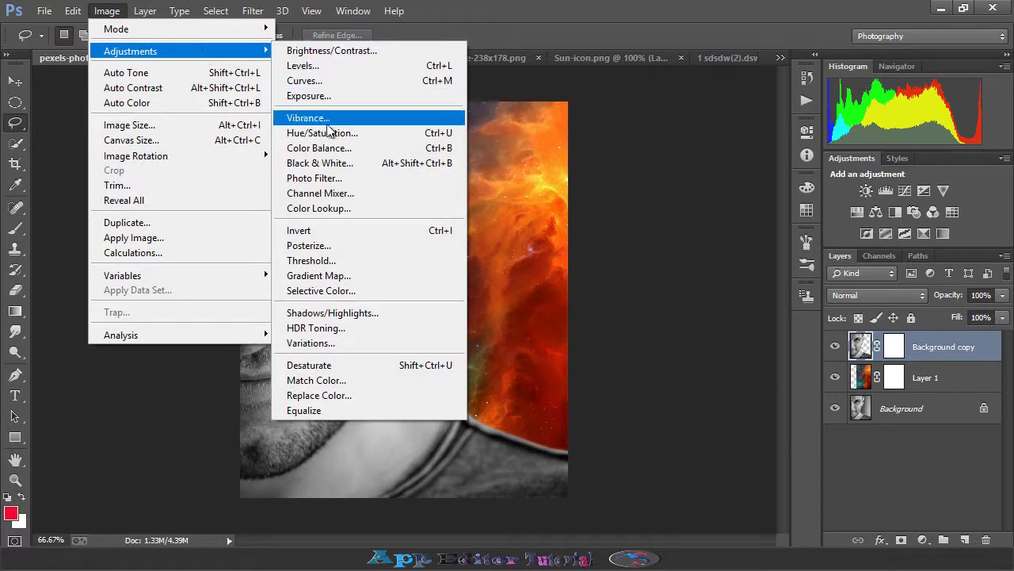
left_click(349, 166)
left_click(731, 233)
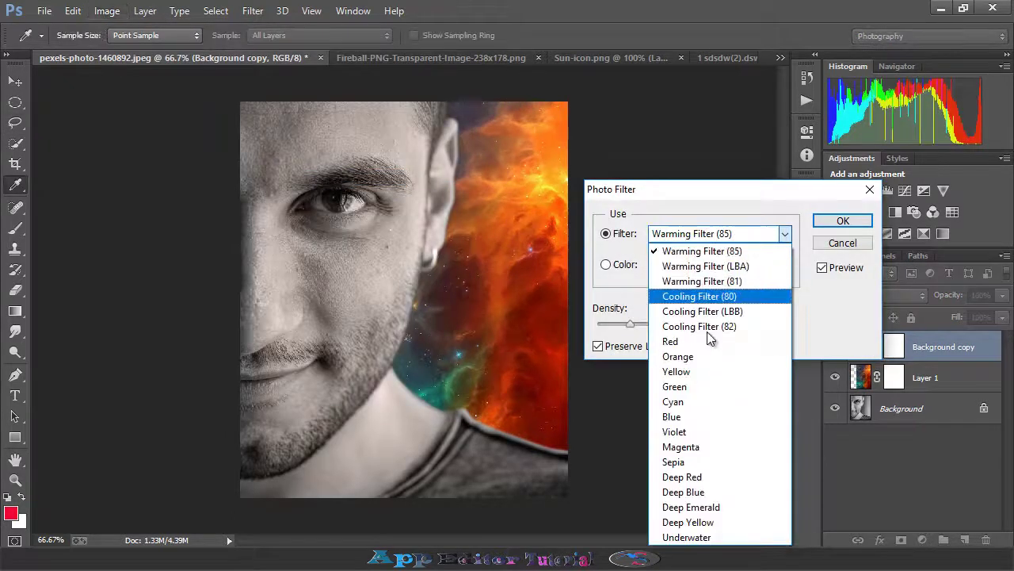
left_click(706, 342)
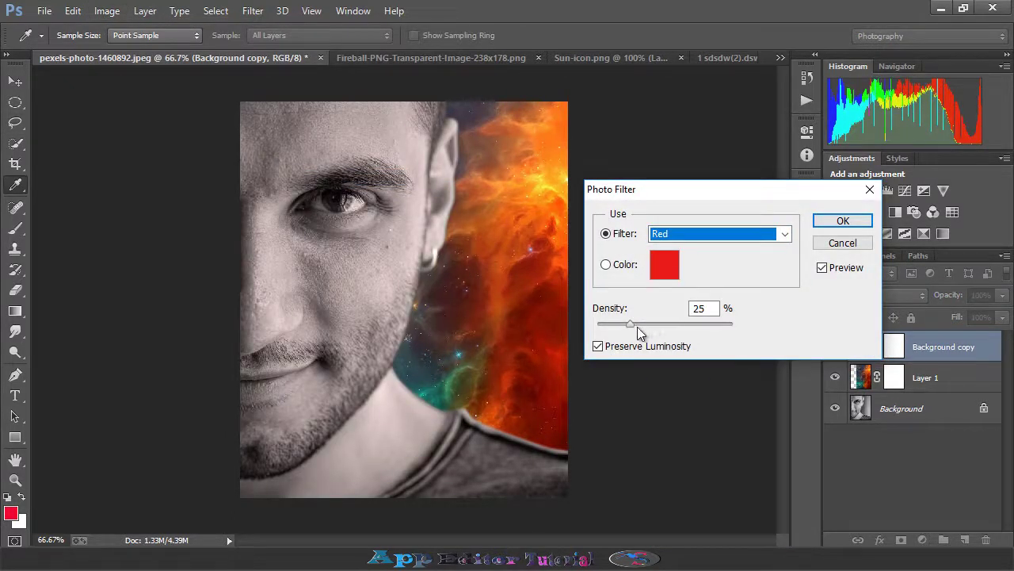
left_click_drag(630, 327, 663, 328)
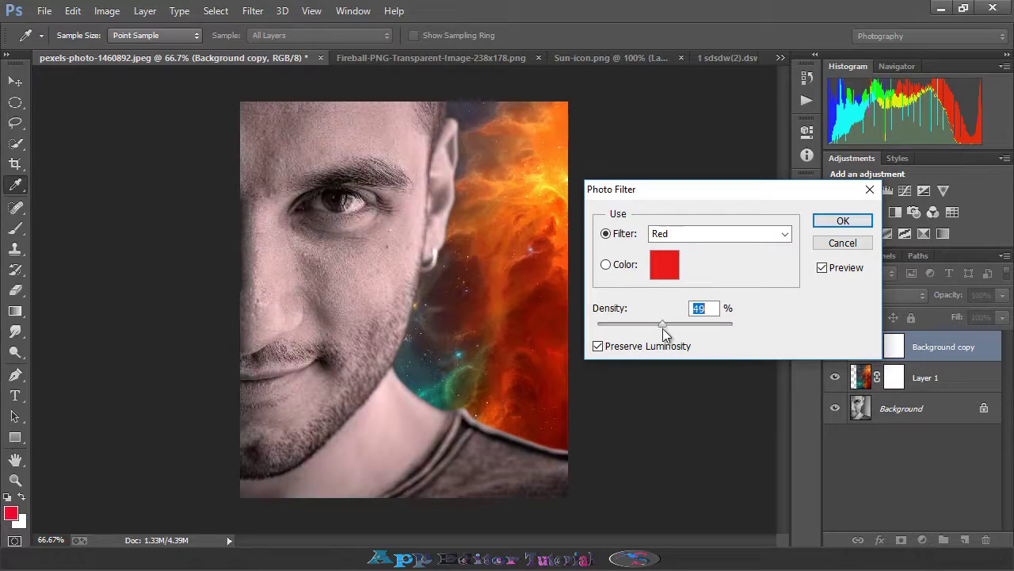
left_click(832, 225)
key("l")
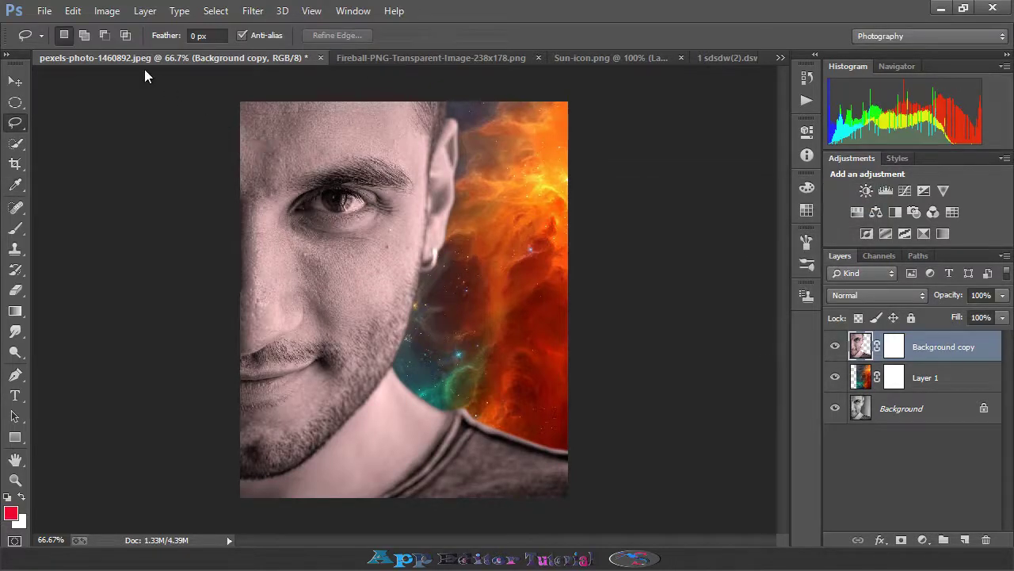
Step: Start a Hue/Saturation adjustment on the portrait layer and raise the Master saturation to +44
left_click(107, 10)
mouse_move(245, 52)
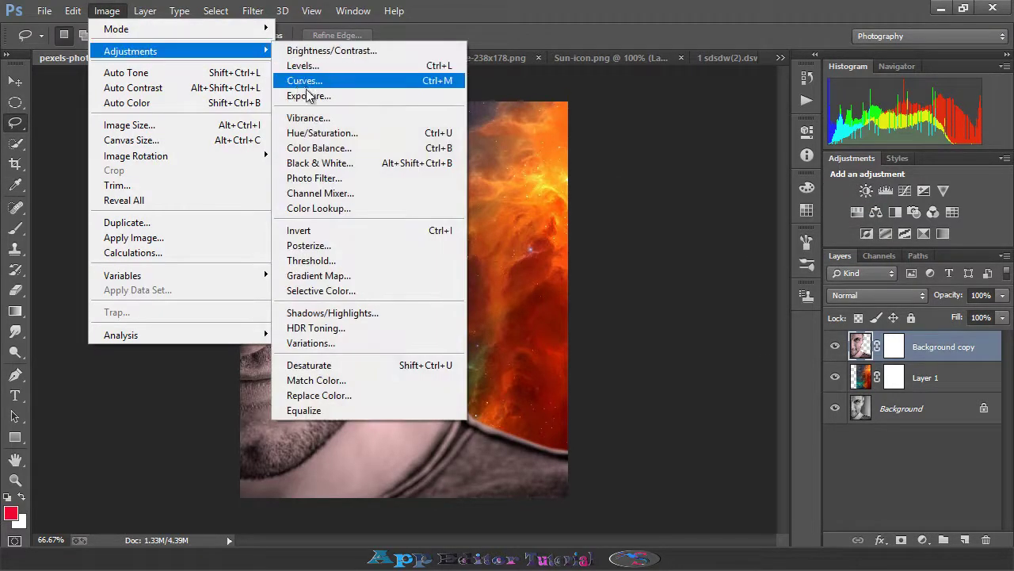
left_click(322, 133)
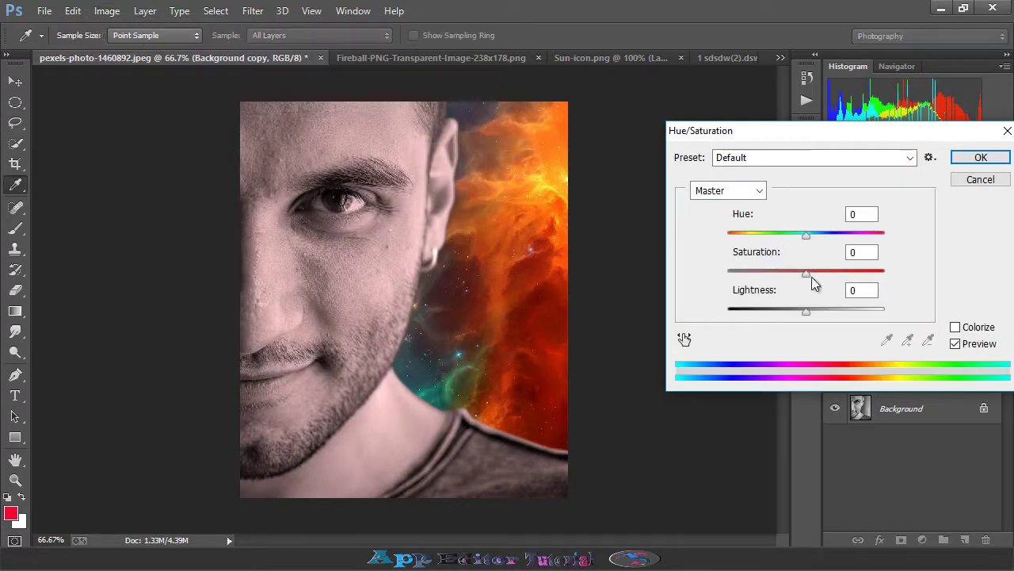
left_click_drag(807, 275, 841, 274)
Step: Set the Reds range to Lightness -25 and Saturation about +4, and apply the Hue/Saturation adjustment
left_click(759, 193)
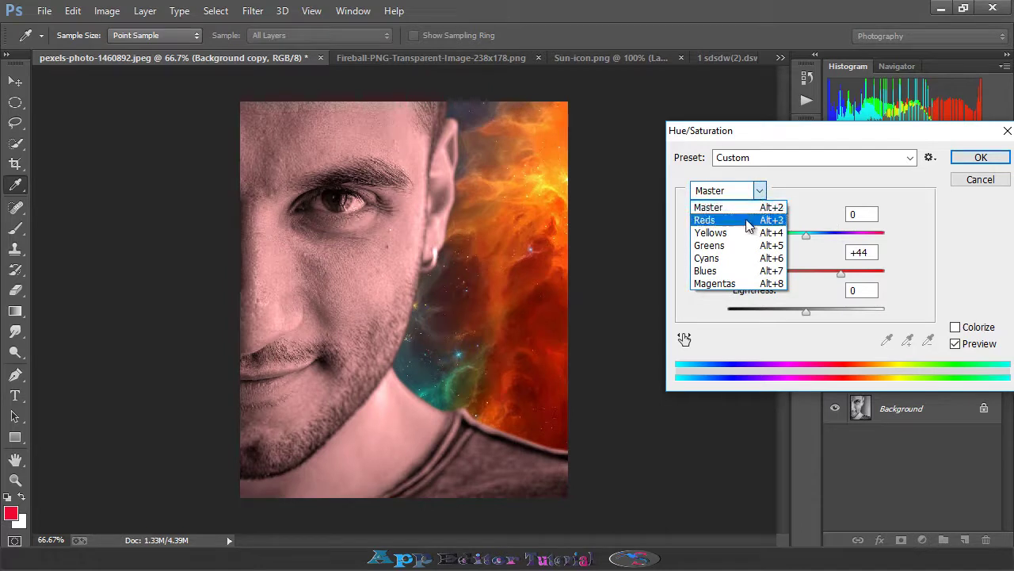
left_click(746, 221)
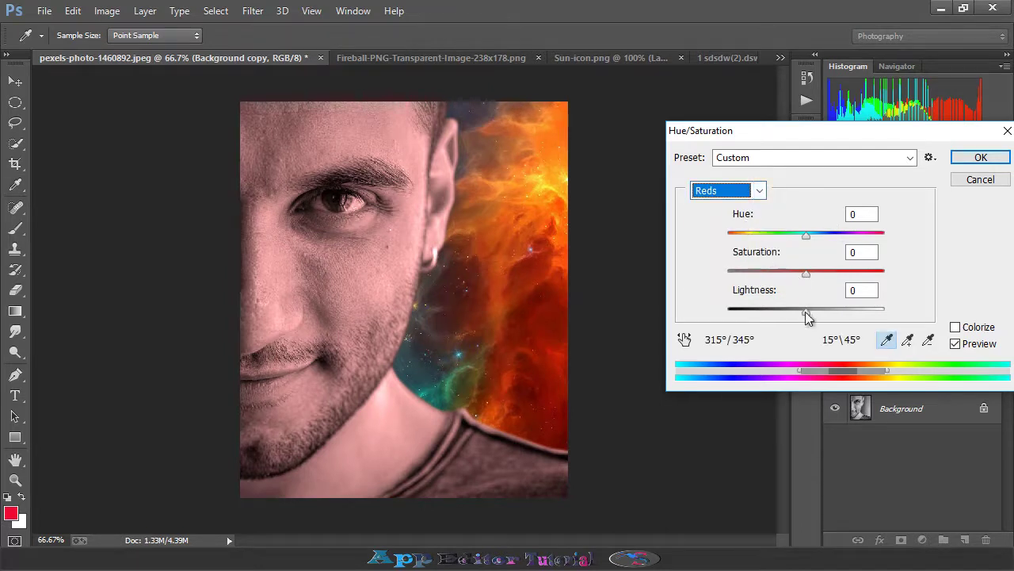
left_click_drag(806, 315, 786, 309)
left_click_drag(806, 273, 812, 279)
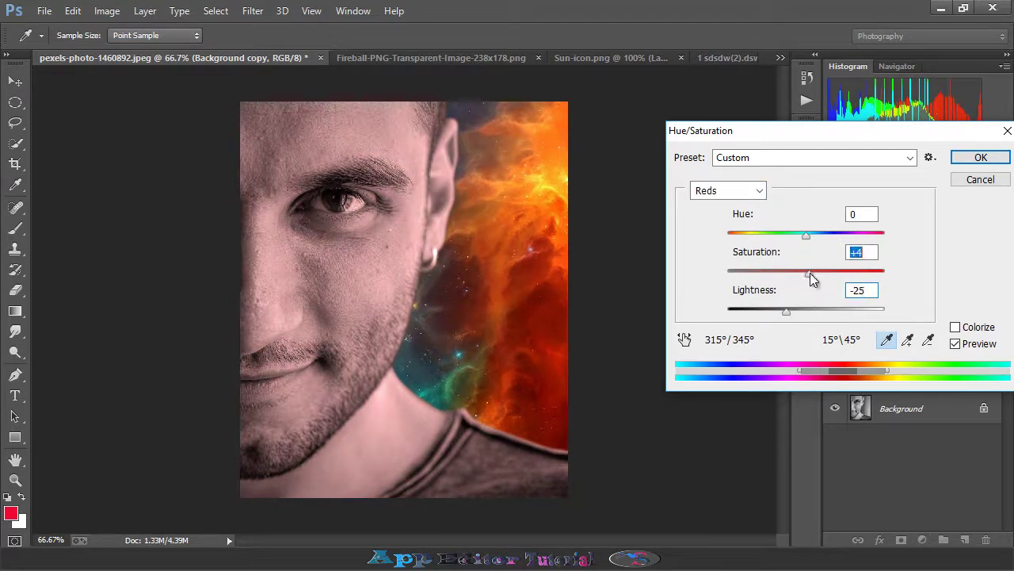
left_click(980, 157)
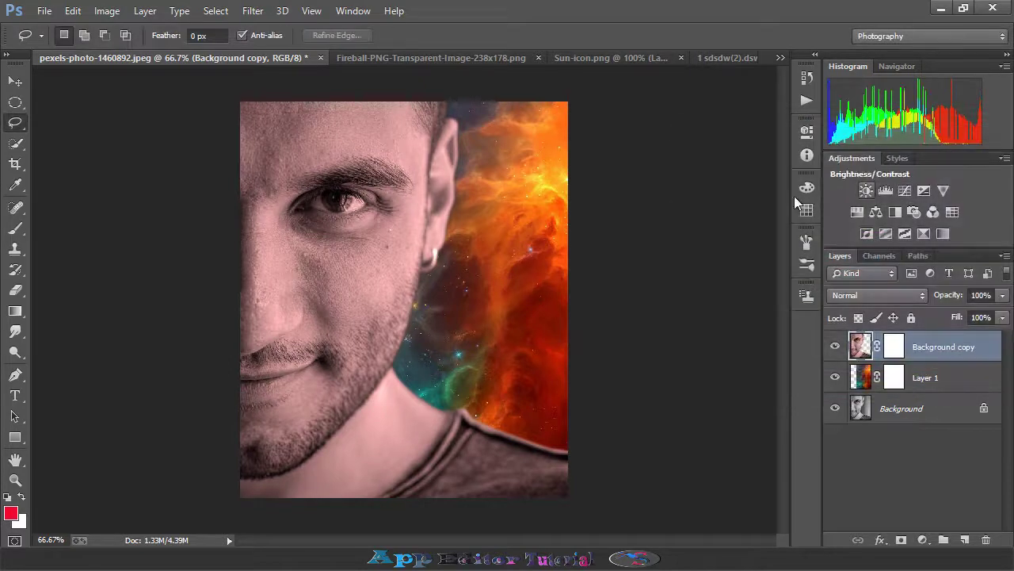
Step: Start the Camera Raw filter on the portrait layer and set Temperature to +3 and Exposure to -0.15
left_click(257, 19)
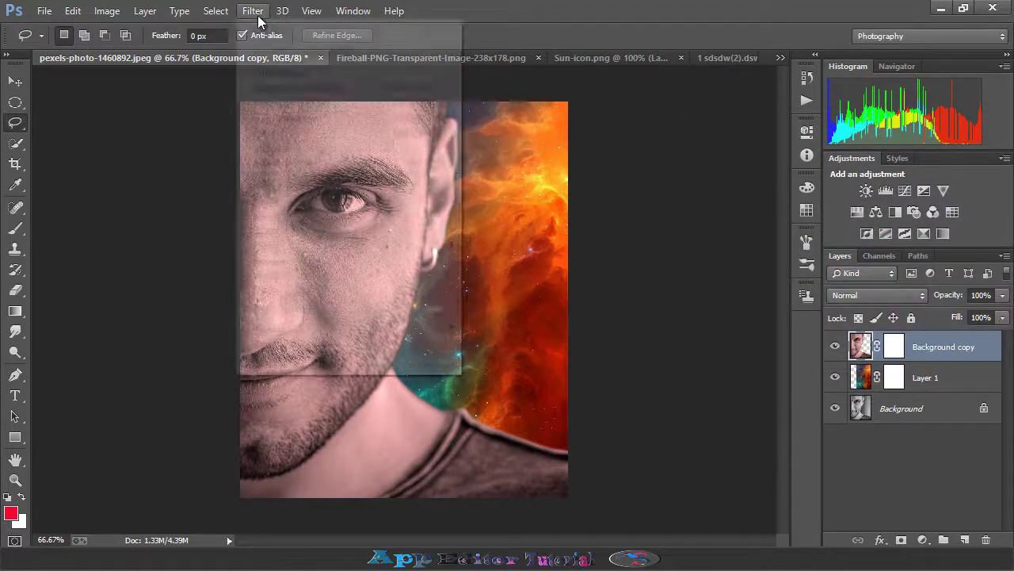
left_click(287, 103)
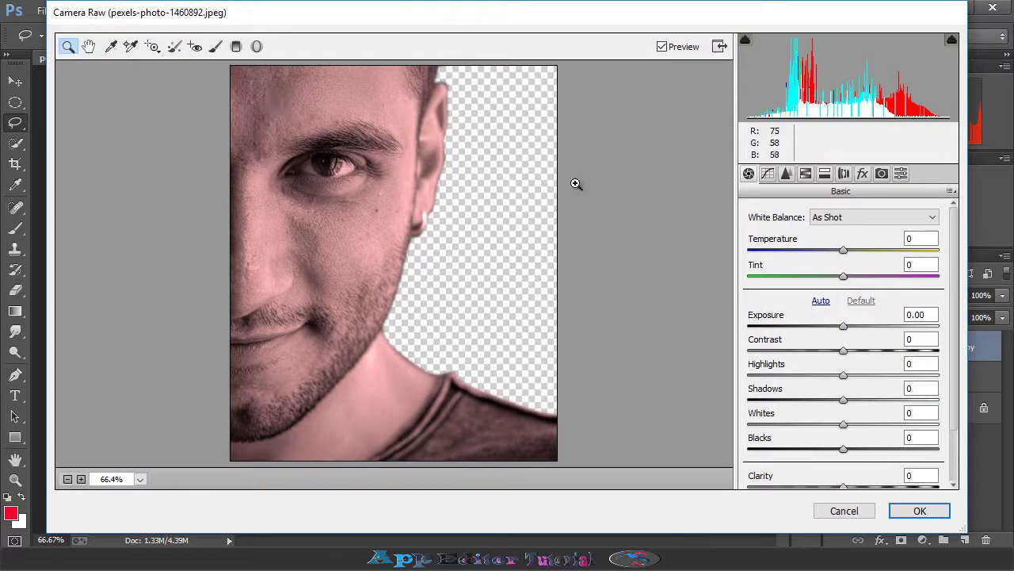
left_click_drag(841, 252, 846, 252)
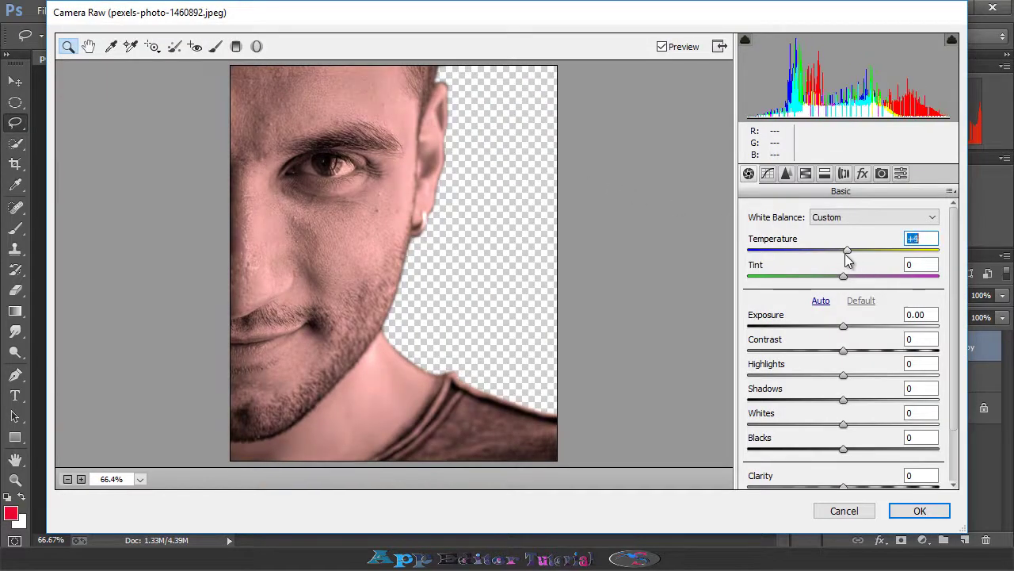
left_click(842, 326)
left_click_drag(842, 326, 840, 325)
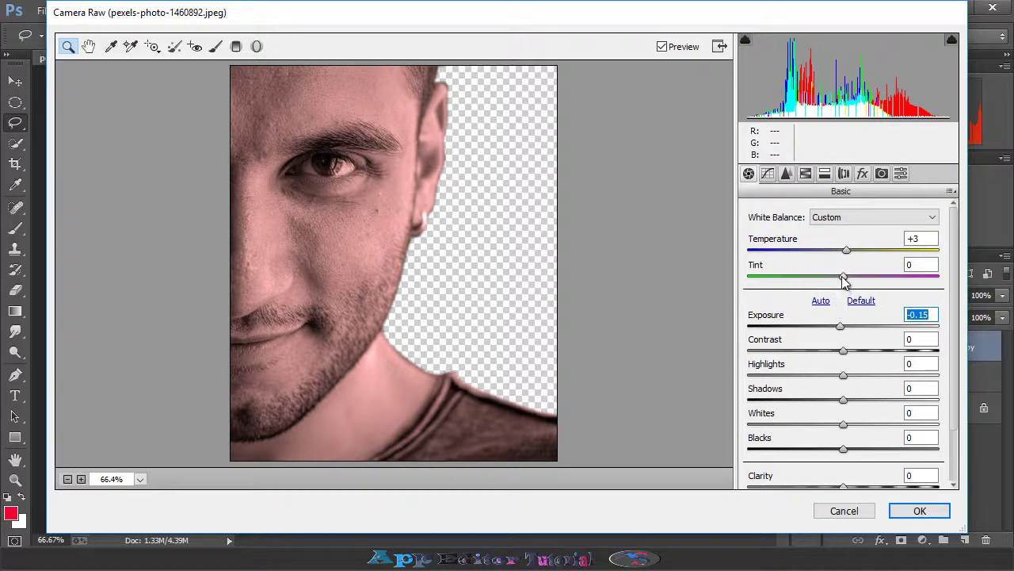
Step: Set the basic Camera Raw adjustments to Tint -1, Contrast +13, Shadows -2, Whites -2, Blacks -2, Vibrance +19 and Saturation +14
left_click_drag(843, 276, 844, 287)
left_click_drag(843, 350, 855, 351)
left_click_drag(843, 413, 840, 396)
scroll(843, 413, "down", 2)
left_click_drag(844, 450, 857, 479)
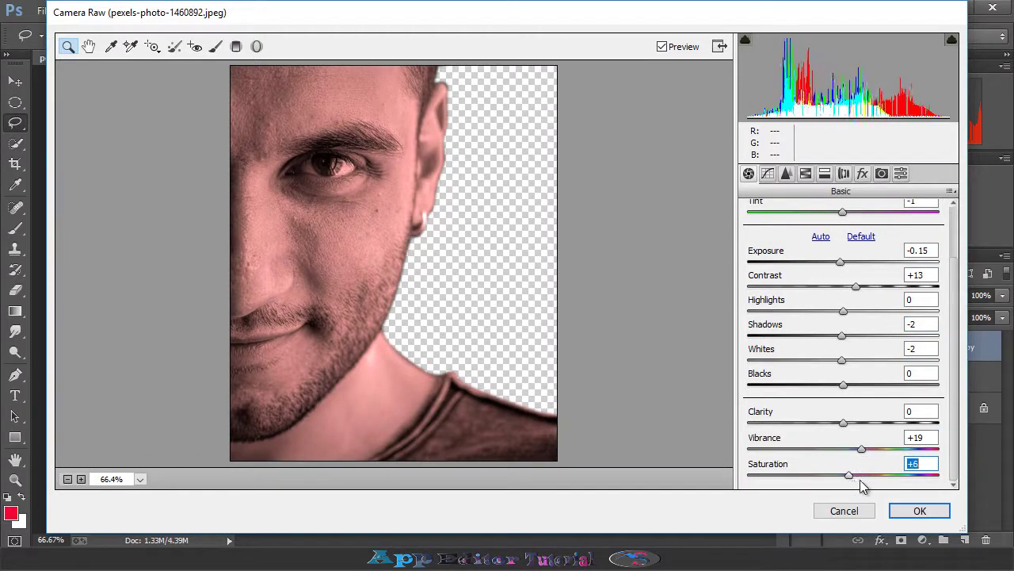
left_click_drag(843, 389, 841, 387)
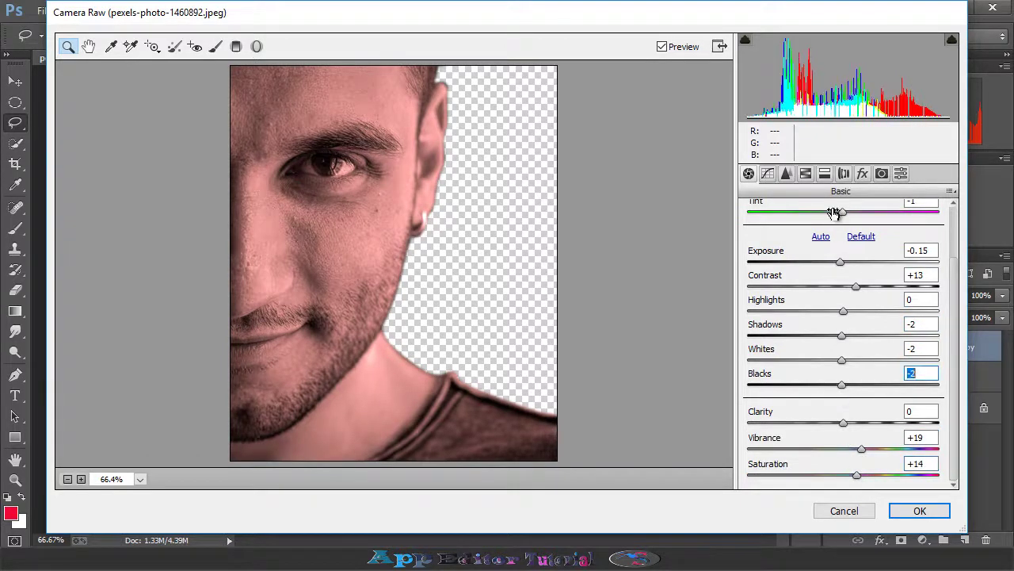
Step: Set the HSL saturation to Reds +28, Oranges +12, Yellows +8, Aquas +8, Purples +9 and Magentas +6, and apply the Camera Raw filter
left_click(805, 173)
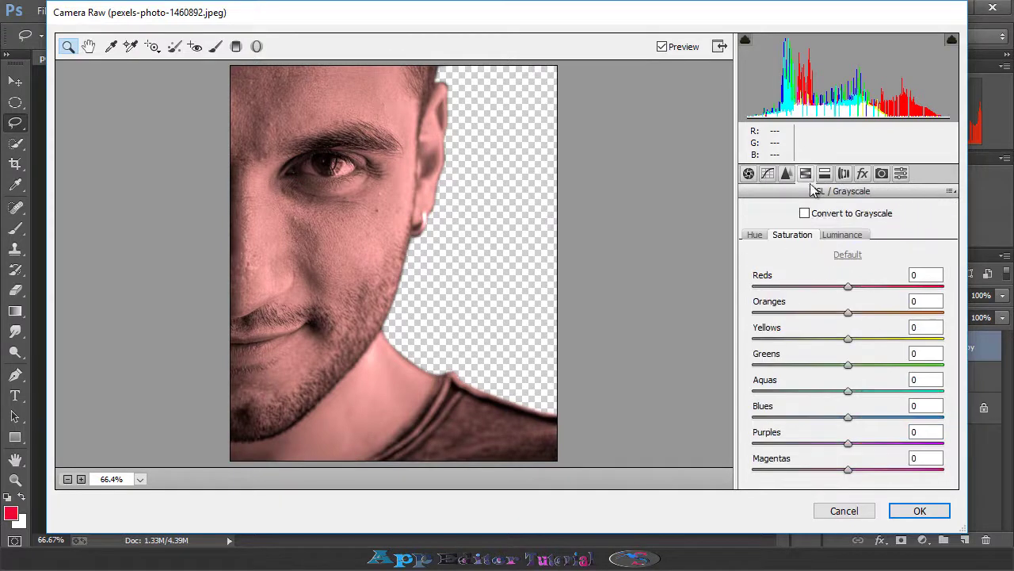
left_click_drag(849, 287, 855, 338)
left_click_drag(846, 390, 856, 391)
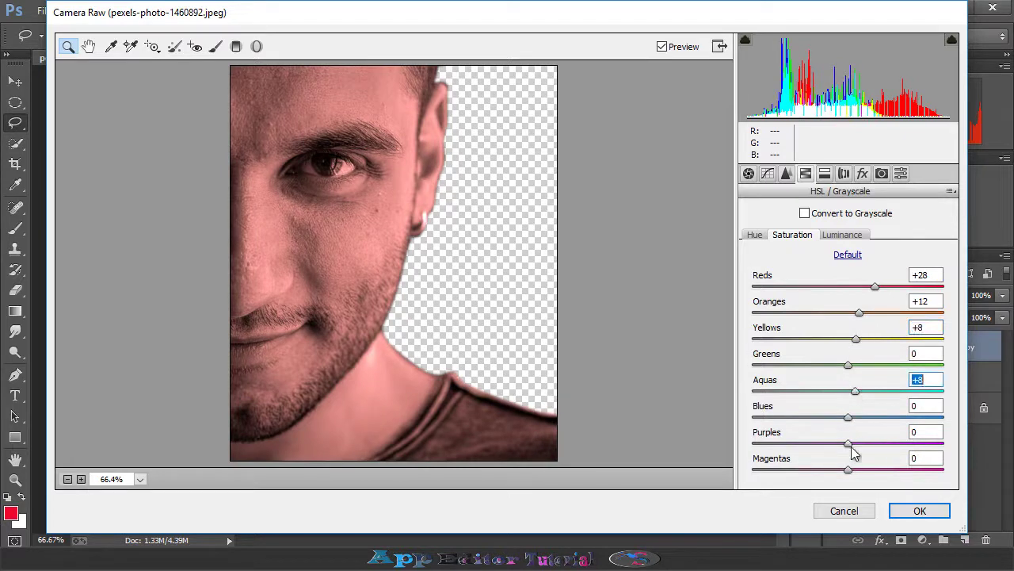
left_click_drag(848, 443, 864, 470)
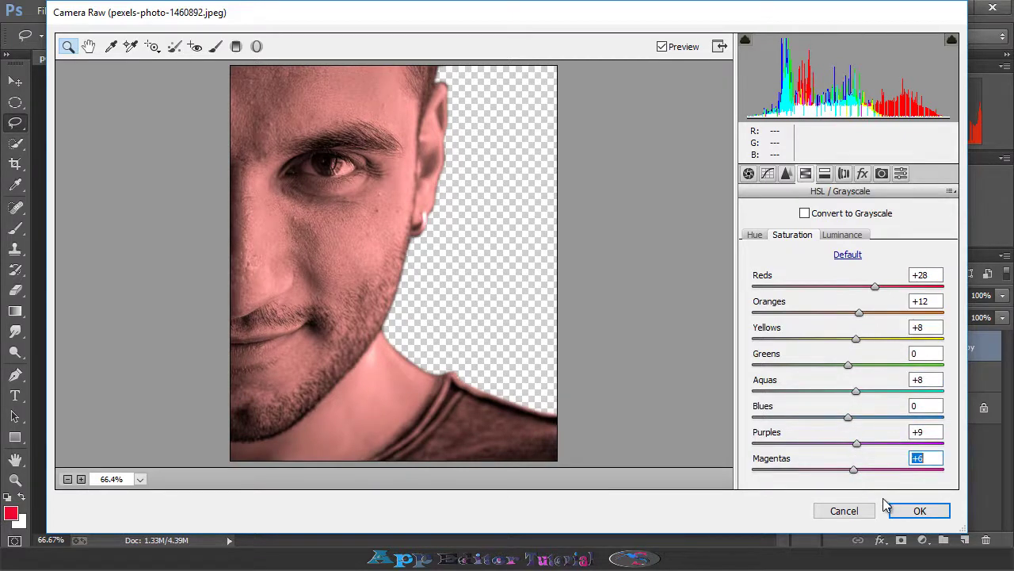
left_click(919, 510)
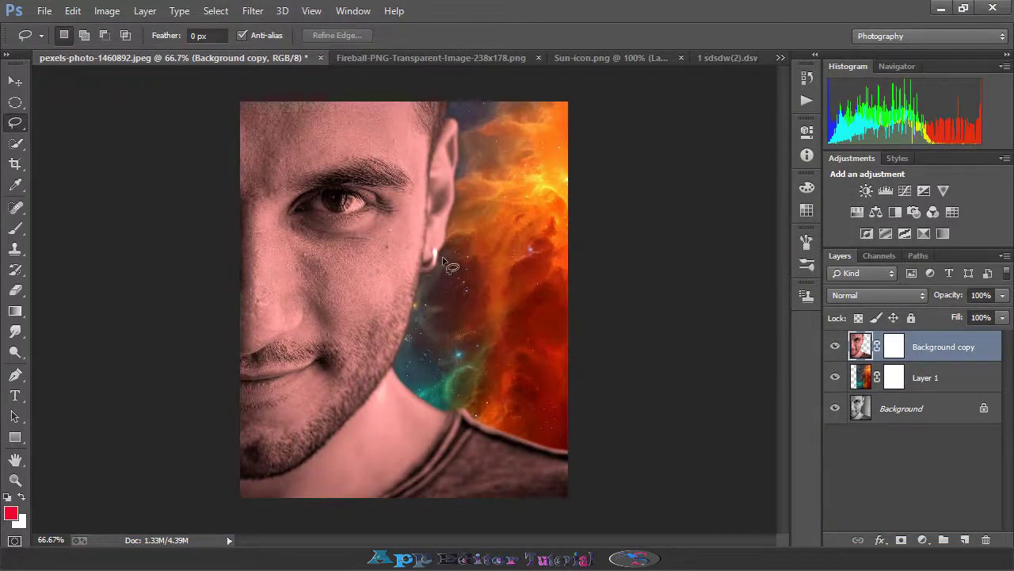
Step: Bring the red lens flare from the 1 sdsdw(2).dswewpng.png document into the portrait document as a new layer
left_click(436, 59)
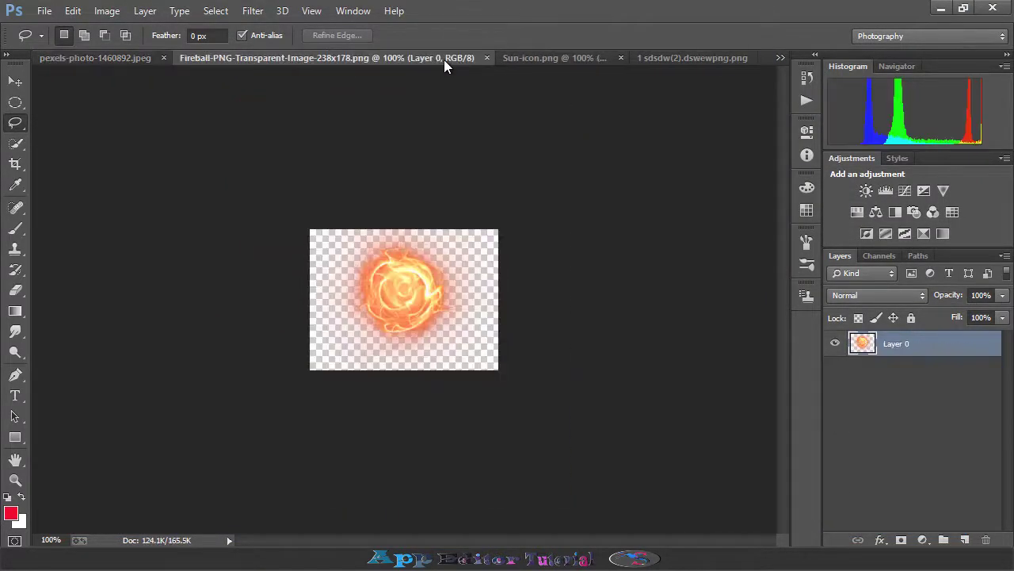
left_click(531, 59)
left_click(710, 58)
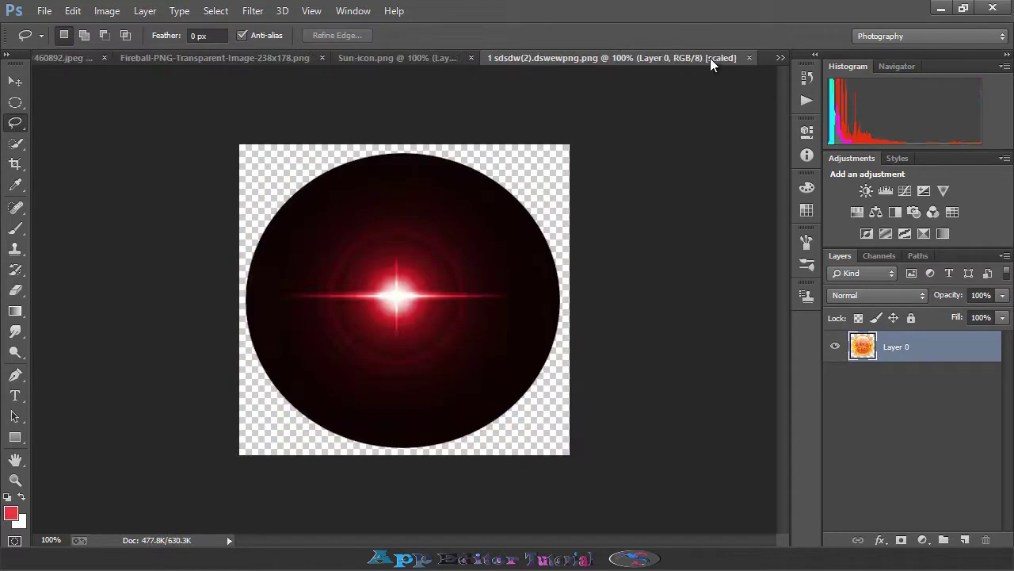
left_click(14, 82)
left_click_drag(369, 226, 339, 219)
Step: Scale the red lens flare to about 60% and place it over the man's eye
key("ctrl+t")
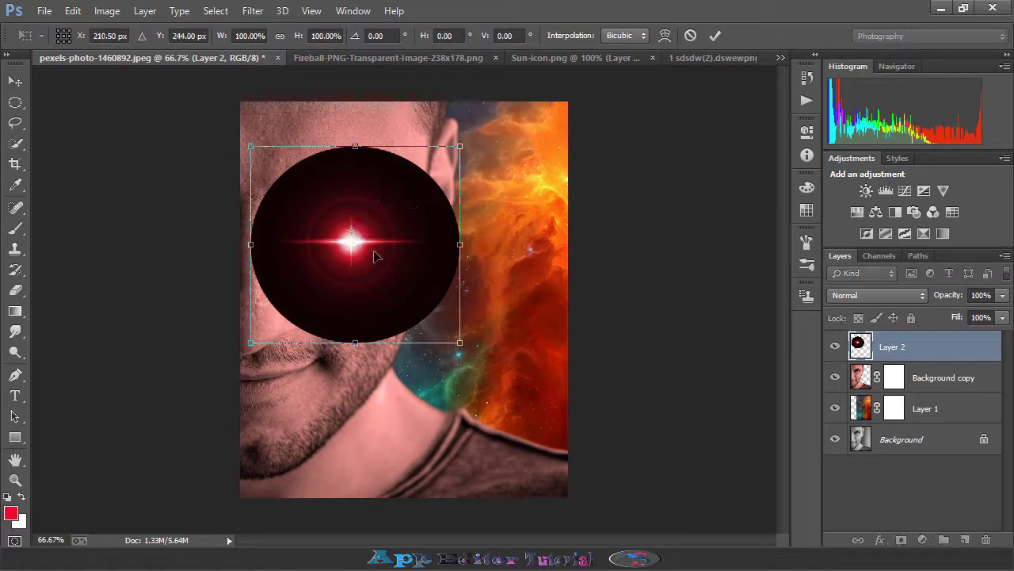
left_click_drag(386, 277, 375, 252)
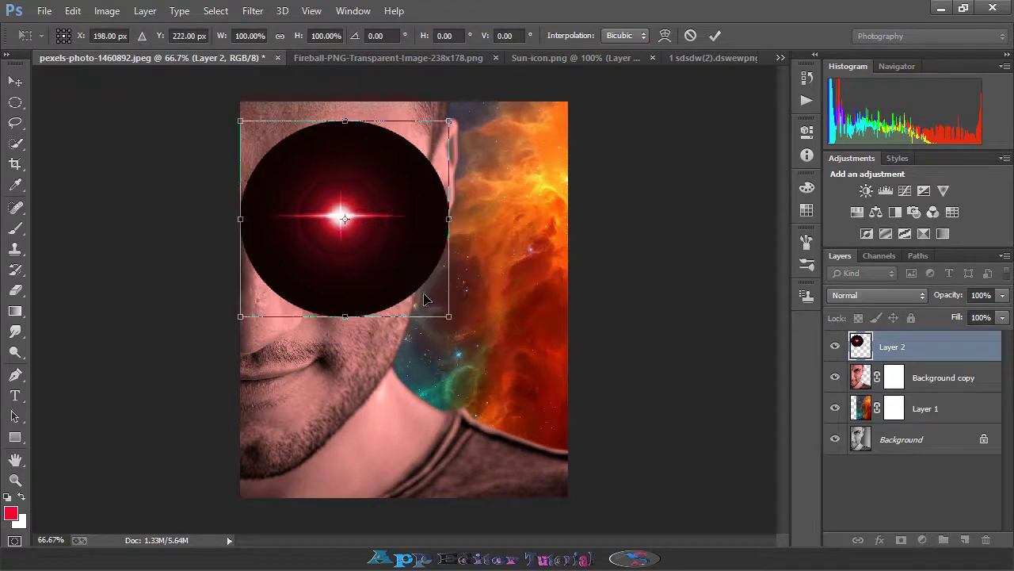
left_click_drag(446, 318, 401, 287)
left_click_drag(384, 253, 395, 250)
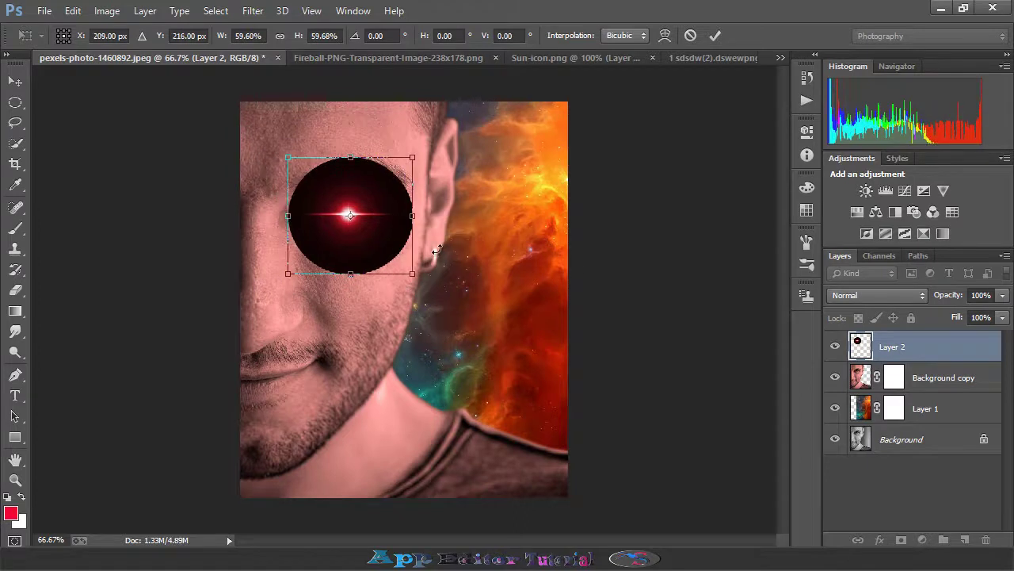
left_click(716, 36)
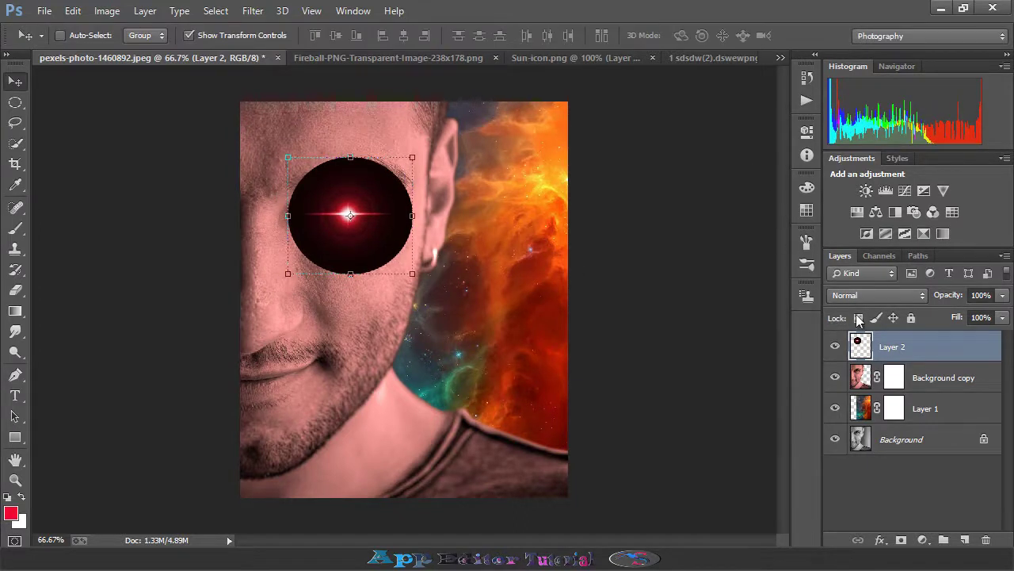
Step: Set the lens flare layer's blend mode to Linear Dodge (Add) and centre the flare on the pupil
left_click(868, 295)
left_click(879, 231)
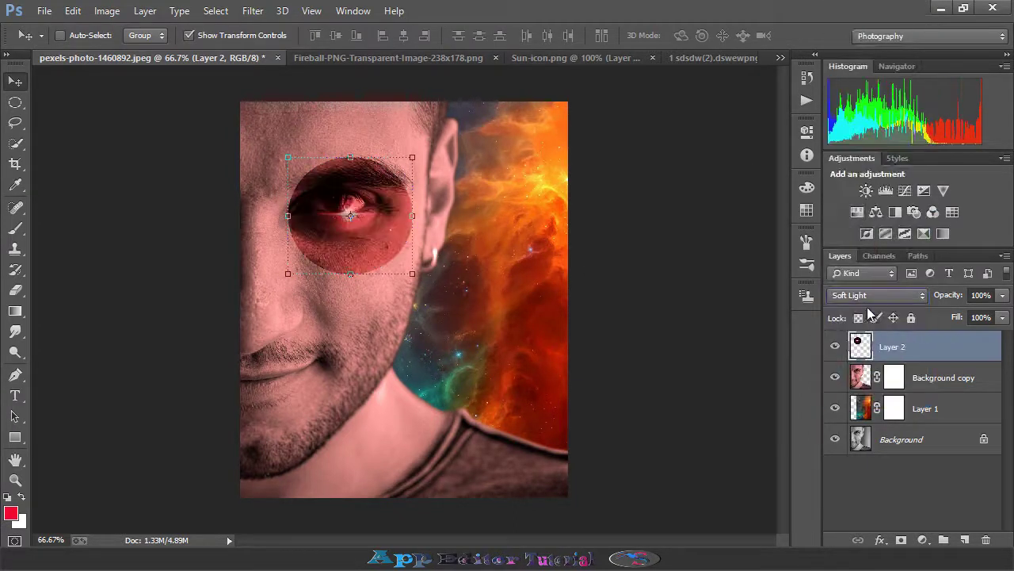
scroll(868, 300, "up", 2)
scroll(868, 301, "up", 1)
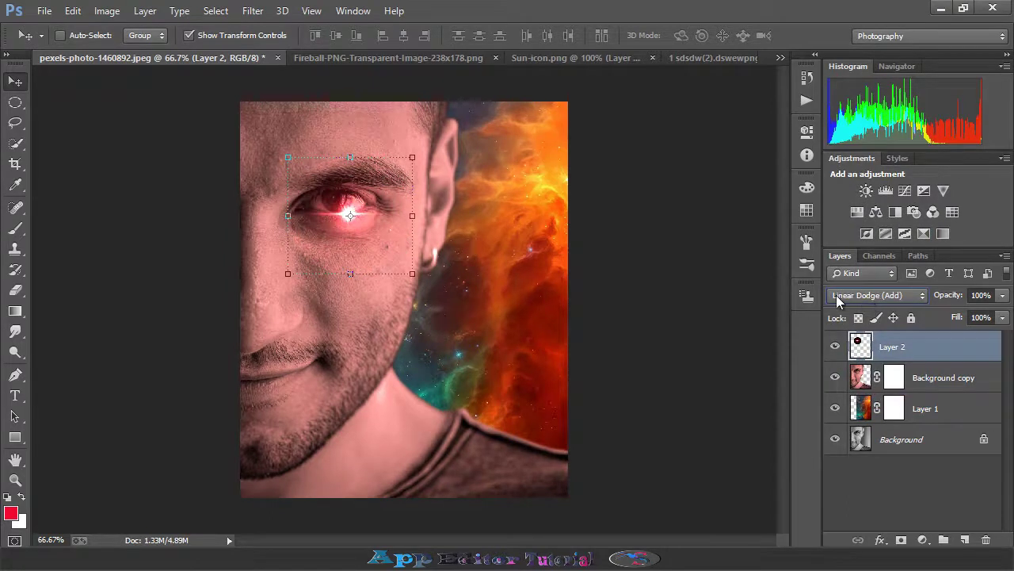
left_click_drag(389, 252, 381, 242)
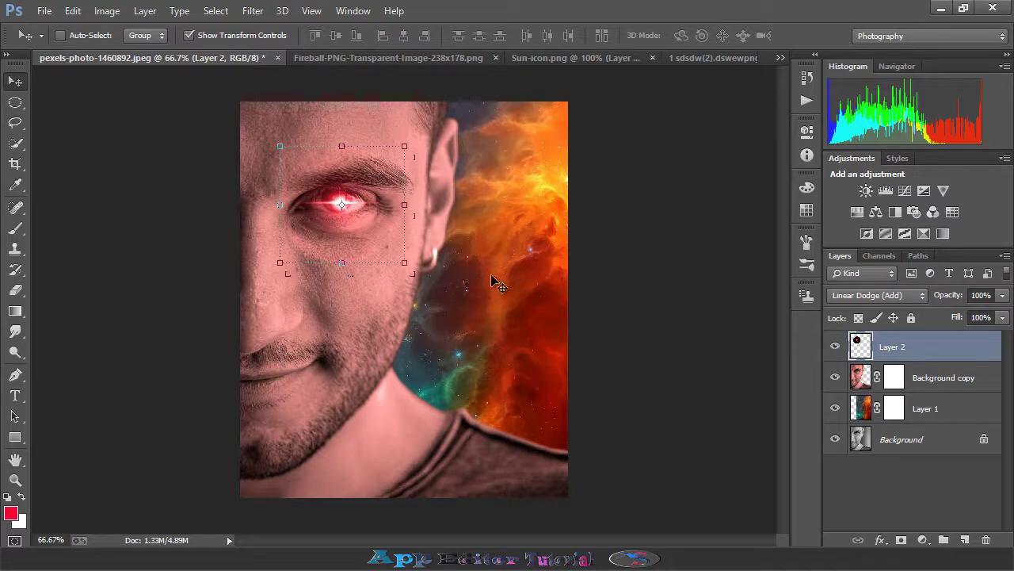
Step: Try Lighter Color, Darken, Color Dodge and Hard Light blend modes on the lens flare layer, and return it to Linear Dodge (Add)
left_click(859, 303)
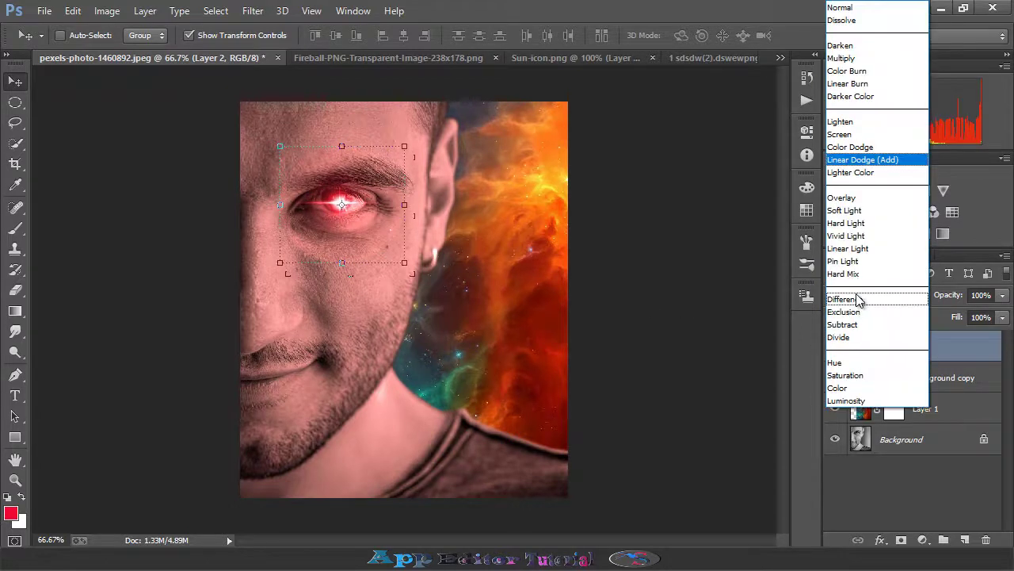
left_click(852, 173)
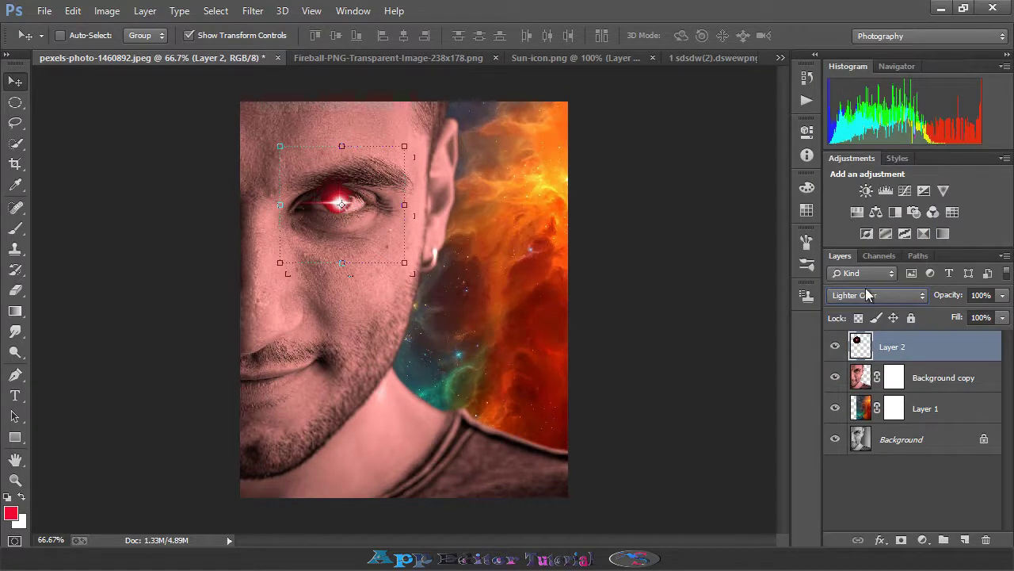
scroll(866, 295, "up", 3)
scroll(866, 295, "up", 8)
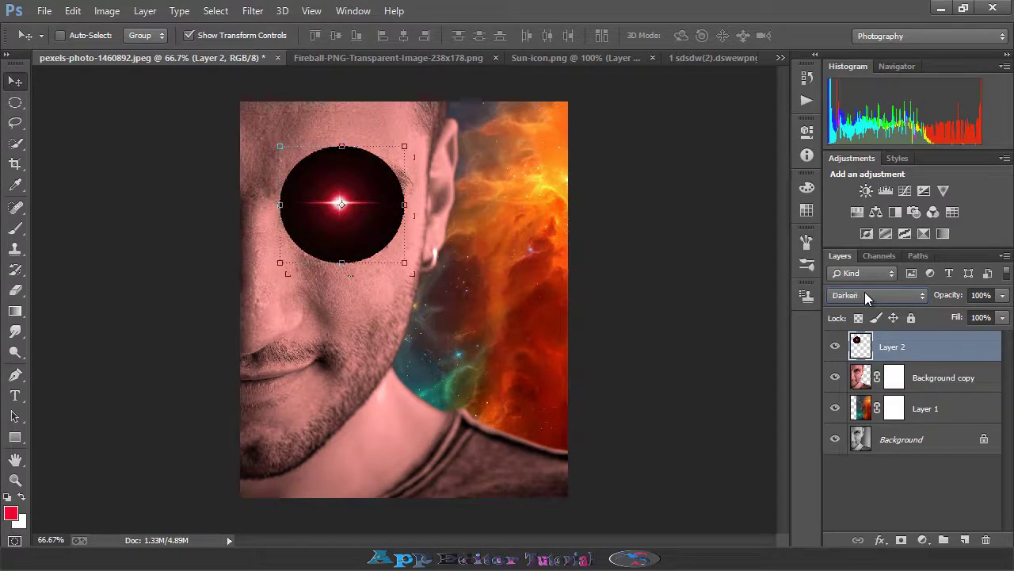
scroll(867, 295, "down", 7)
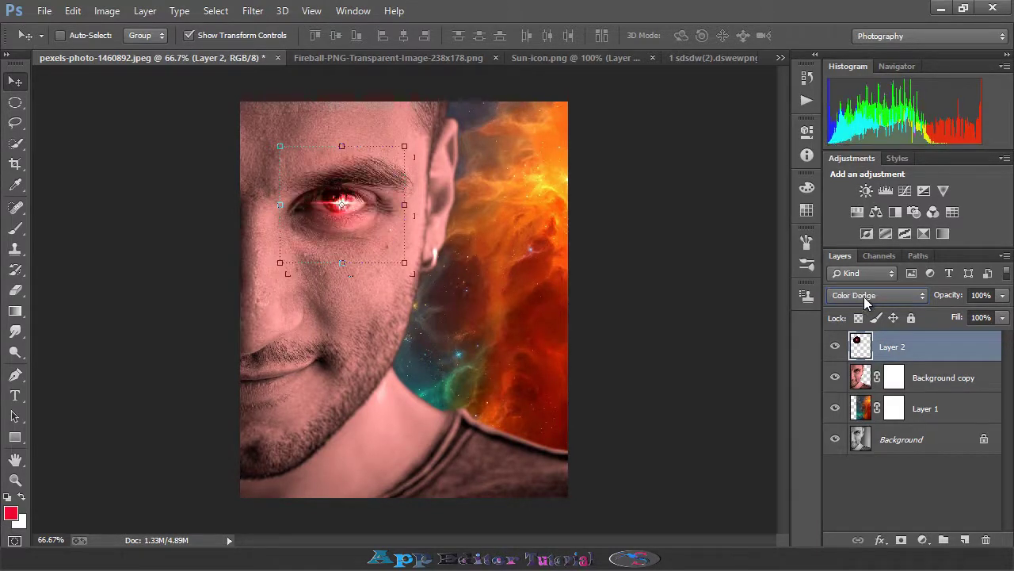
key("ctrl+plus")
key("ctrl+plus")
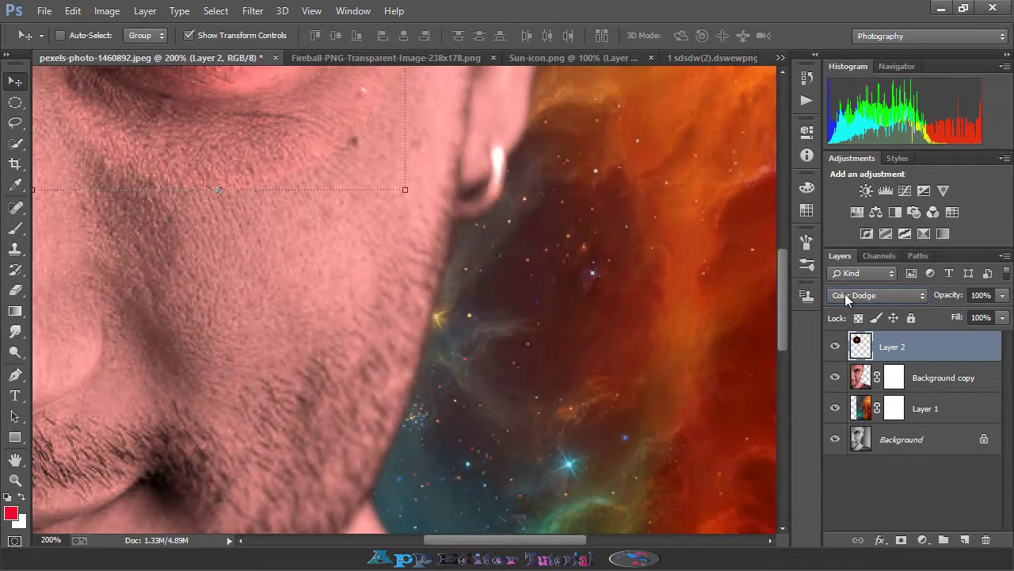
left_click_drag(325, 338, 469, 527)
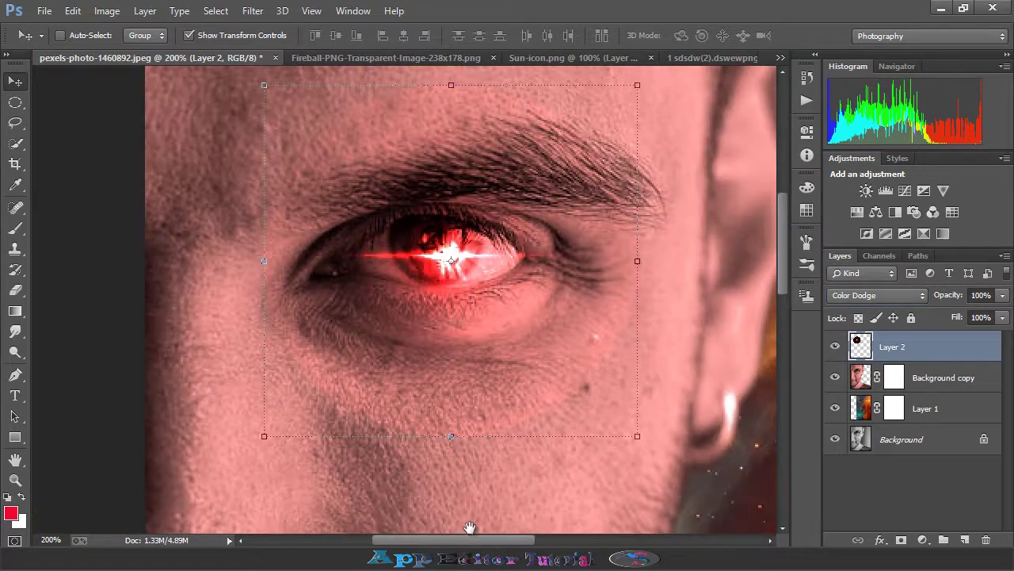
left_click(875, 295)
left_click(875, 295)
scroll(875, 294, "up", 5)
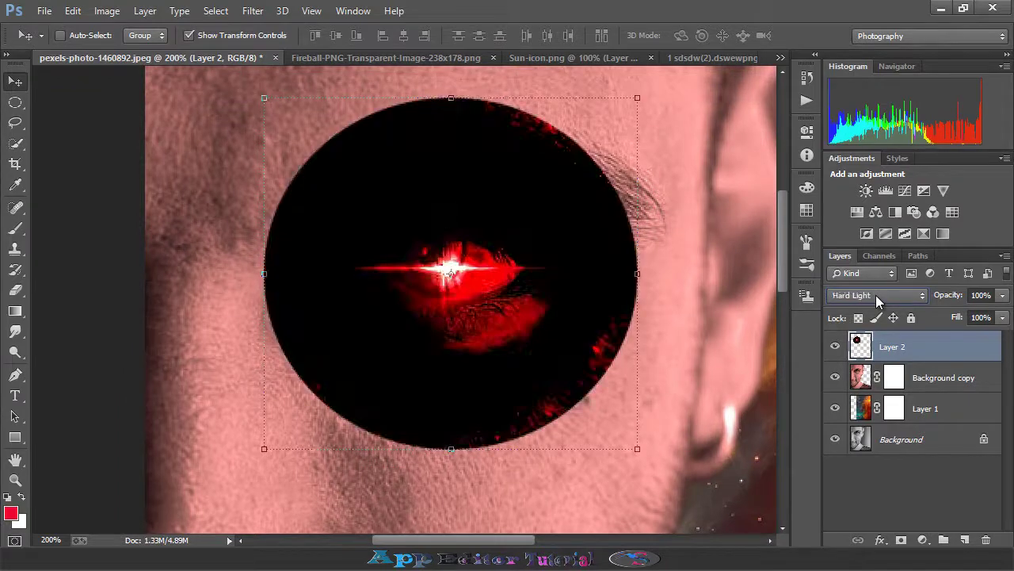
scroll(876, 294, "up", 1)
left_click(875, 294)
left_click(872, 155)
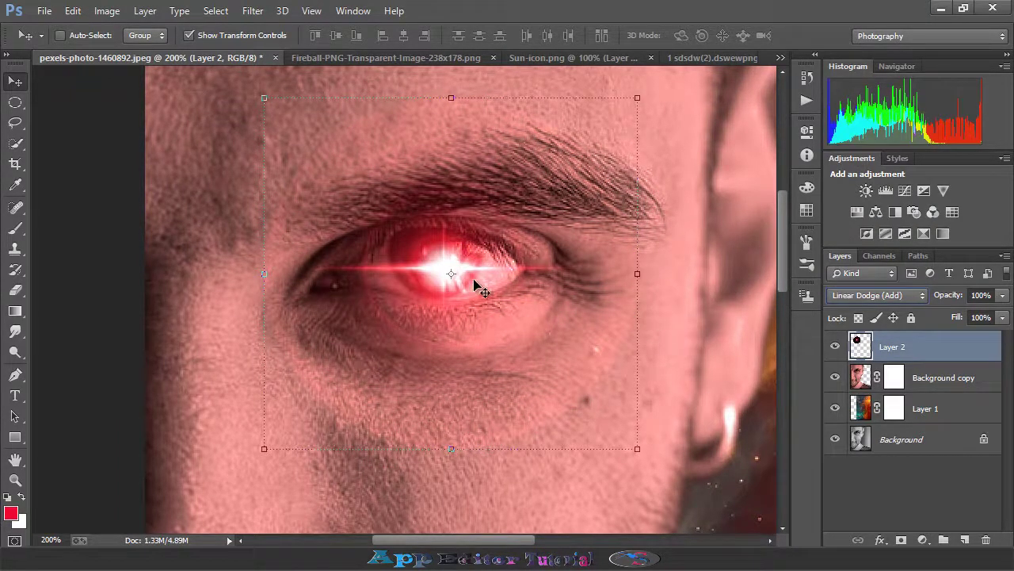
Step: Nudge the lens flare up over the iris and fade its outer edge with black brush strokes on a new layer mask
left_click_drag(475, 283, 476, 271)
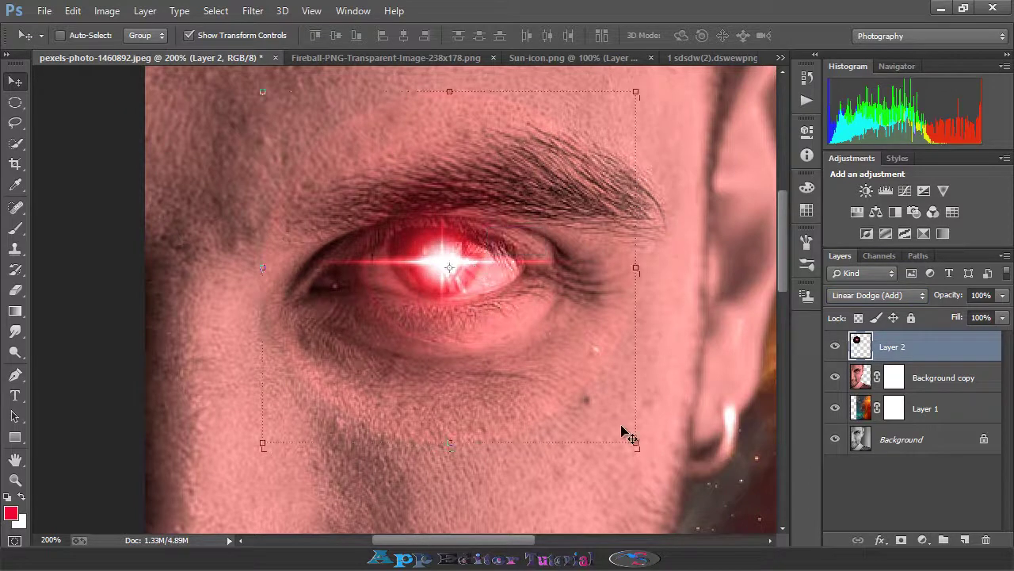
left_click(901, 539)
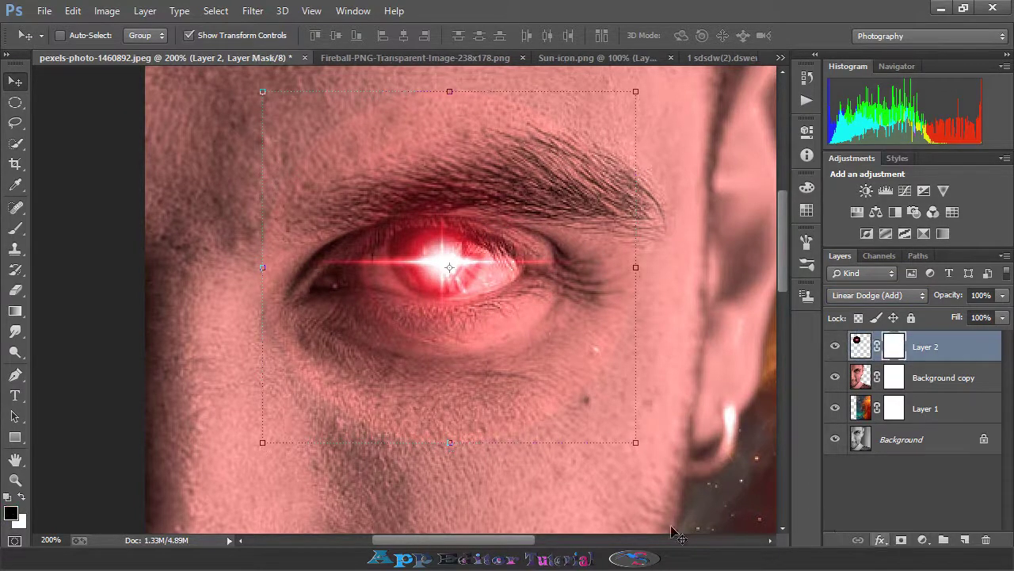
left_click(15, 228)
scroll(312, 111, "up", 2)
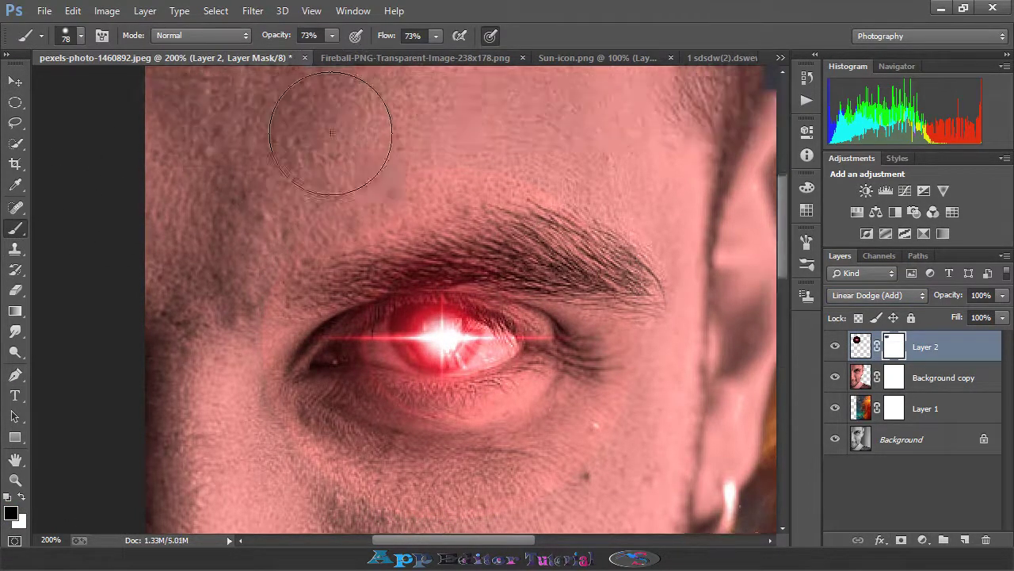
scroll(631, 214, "down", 2)
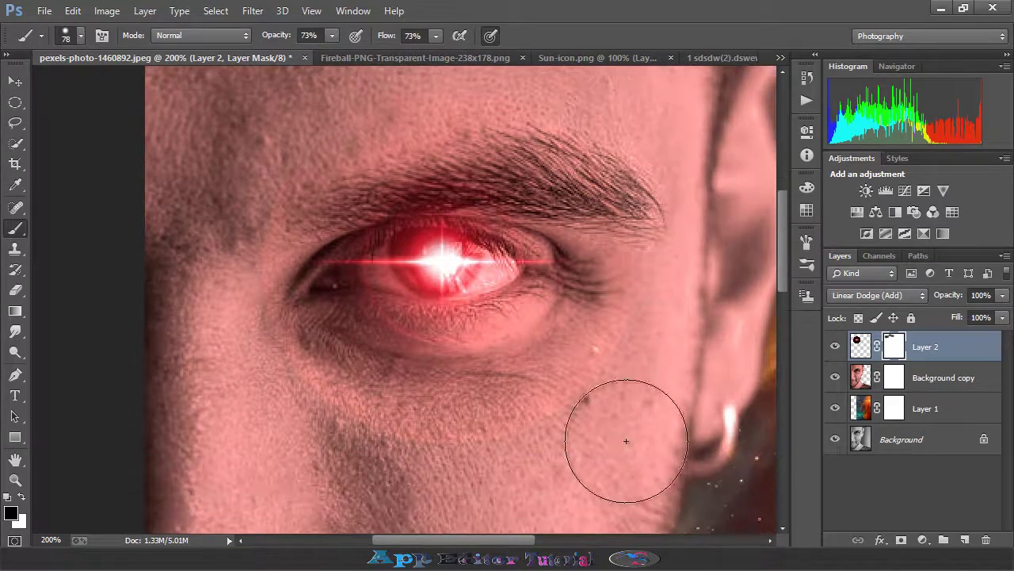
mouse_move(273, 355)
left_mouse_down()
mouse_move(229, 238)
mouse_move(293, 118)
mouse_move(585, 90)
mouse_move(578, 79)
mouse_move(679, 283)
left_mouse_up()
scroll(690, 294, "up", 2)
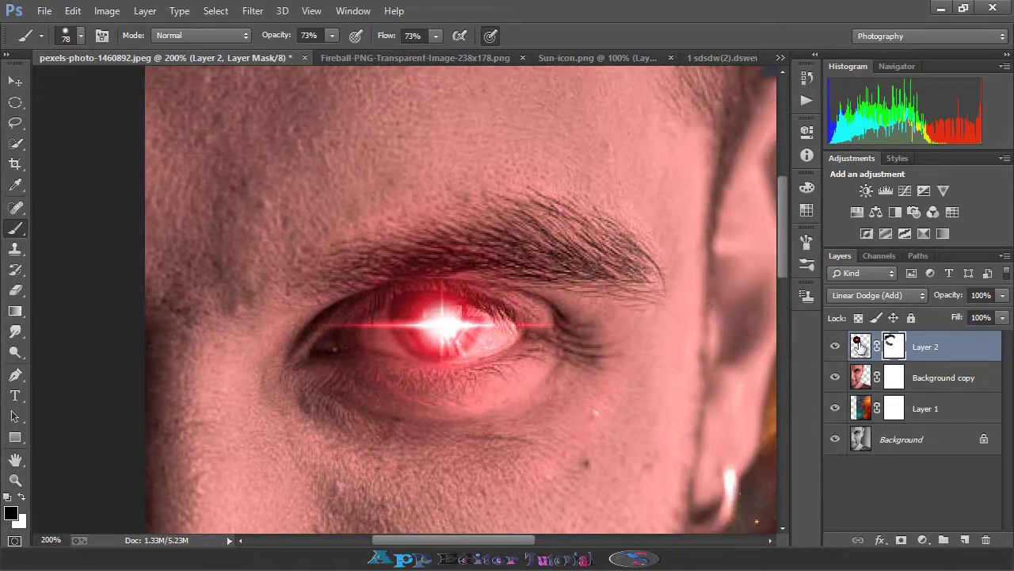
Step: Apply Hue/Saturation to the lens flare image, not its mask, with hue +8 and saturation +57
left_click(861, 346)
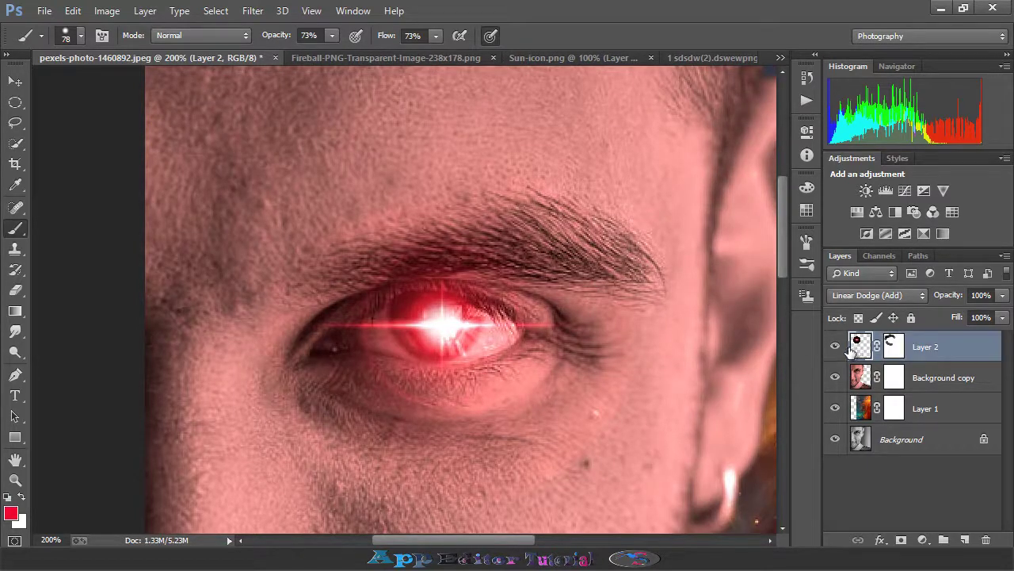
left_click(107, 11)
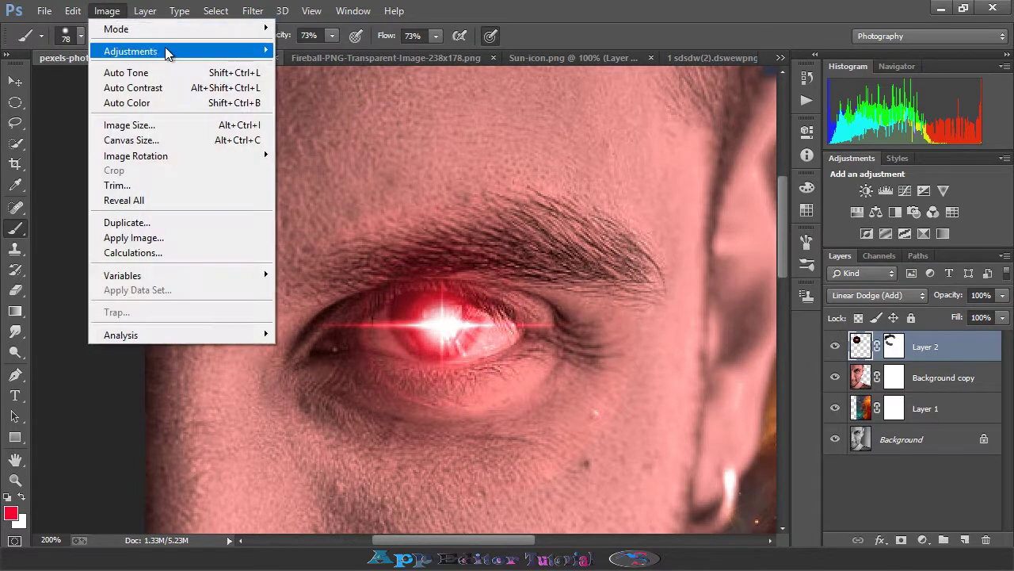
mouse_move(165, 51)
left_click(333, 135)
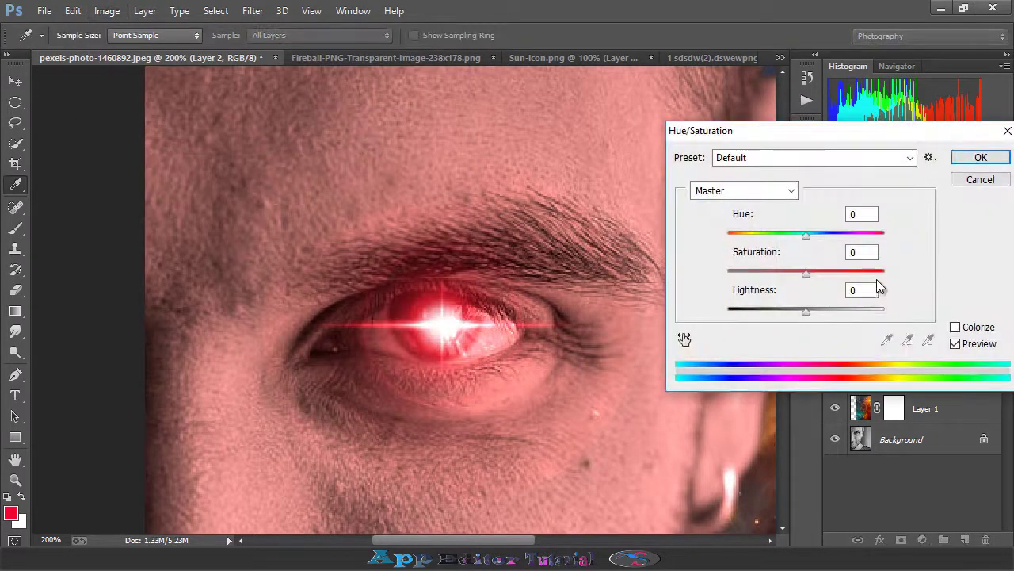
left_click_drag(807, 274, 851, 275)
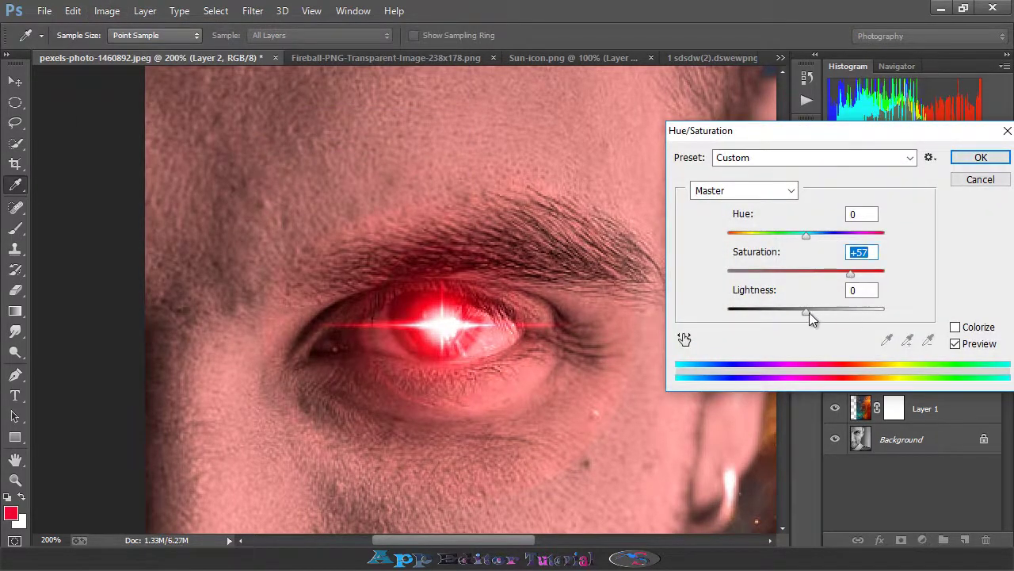
left_click_drag(809, 312, 806, 317)
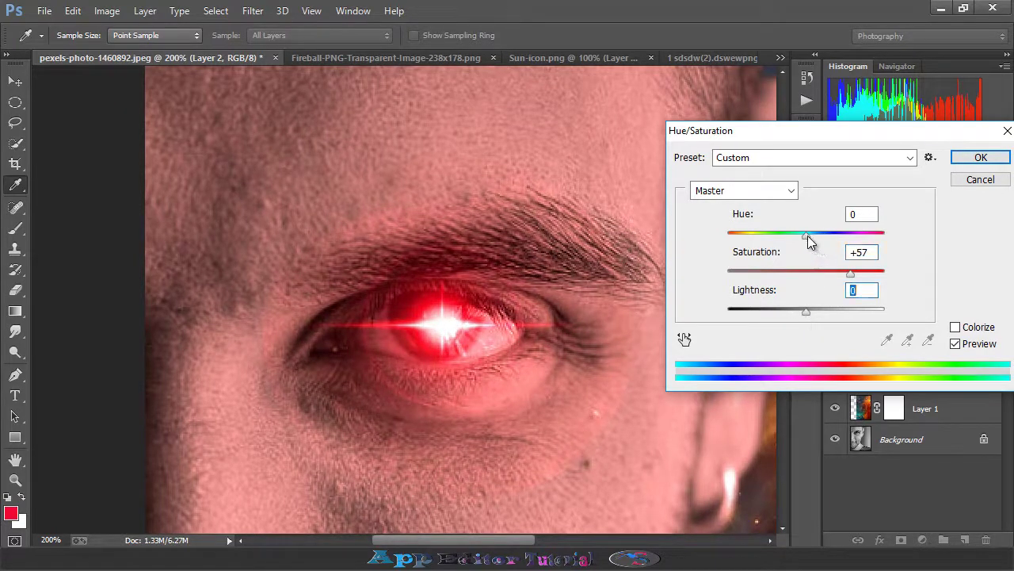
mouse_move(810, 242)
left_mouse_down()
mouse_move(821, 235)
mouse_move(802, 243)
left_mouse_up()
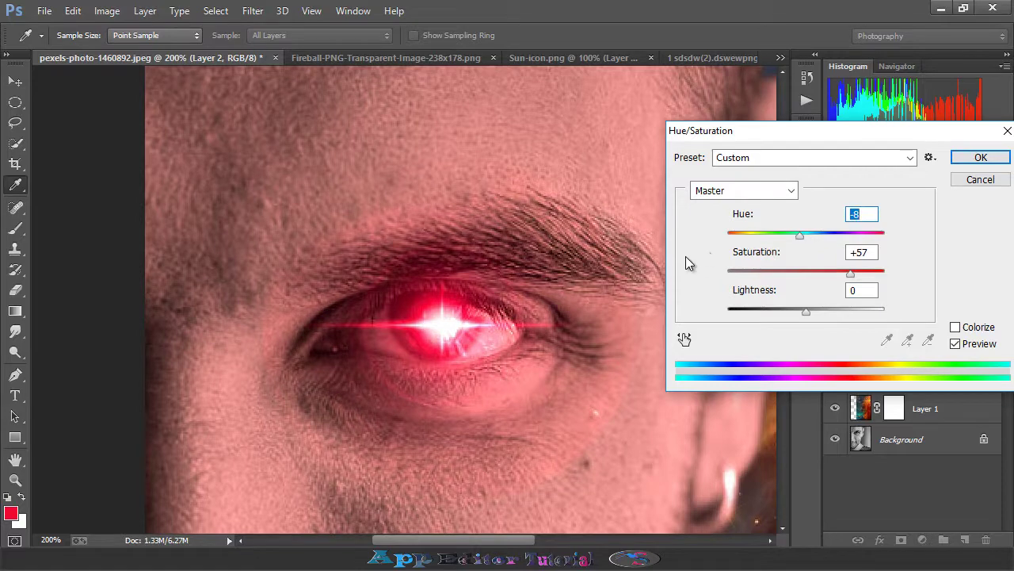
key("ctrl+minus")
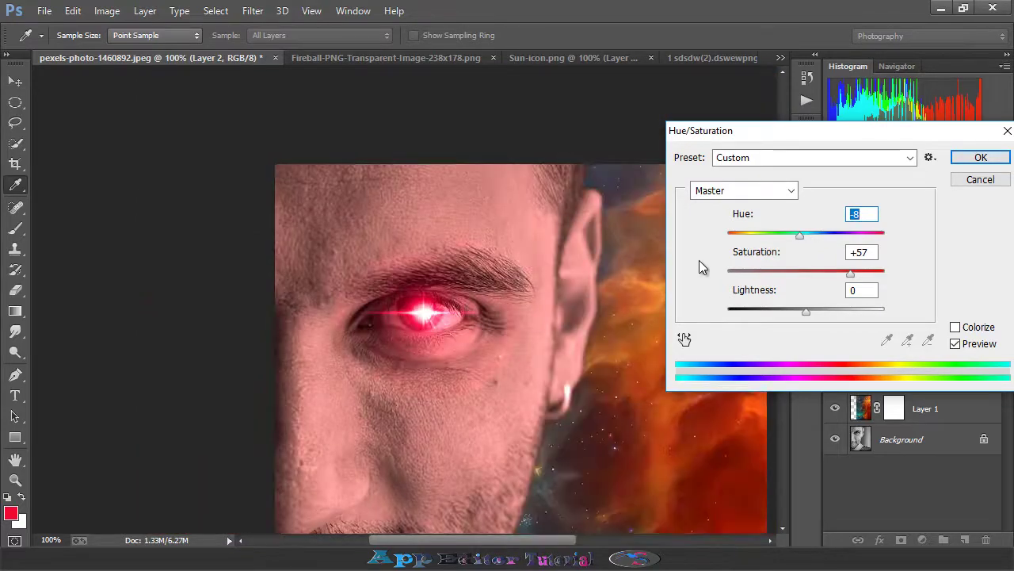
left_click_drag(799, 242, 814, 248)
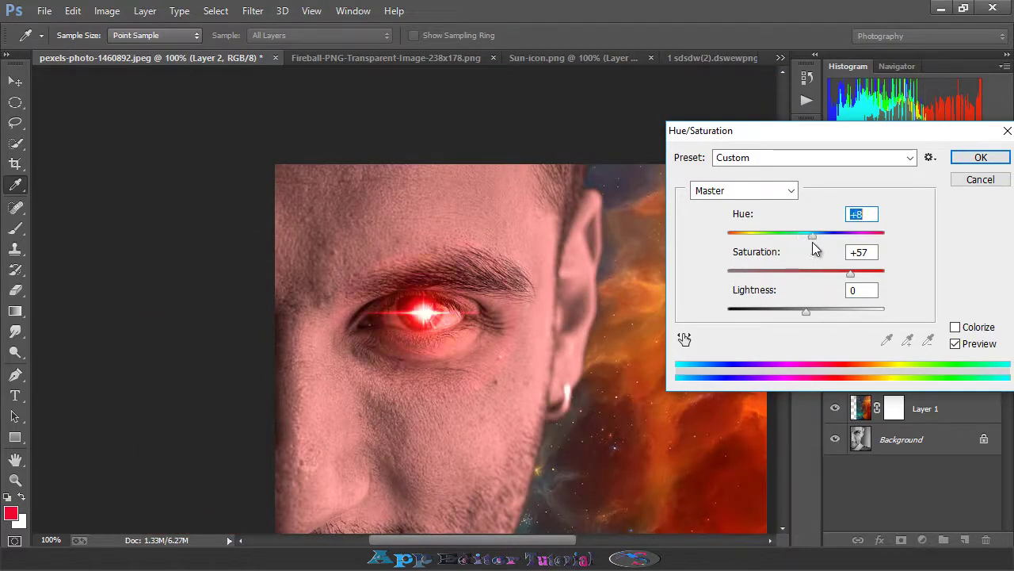
left_click(980, 158)
key("b")
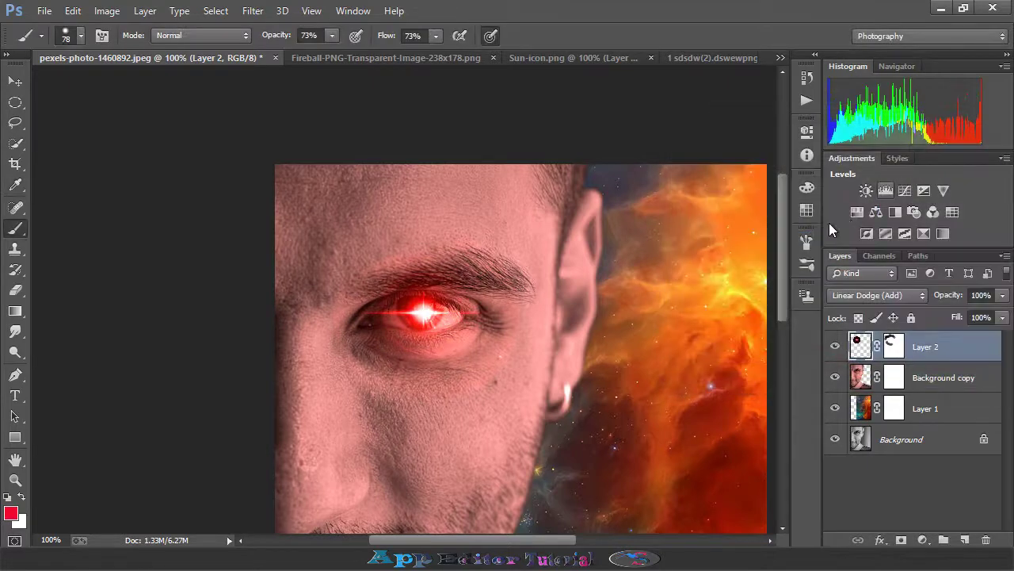
scroll(713, 269, "up", 1)
scroll(674, 283, "down", 5)
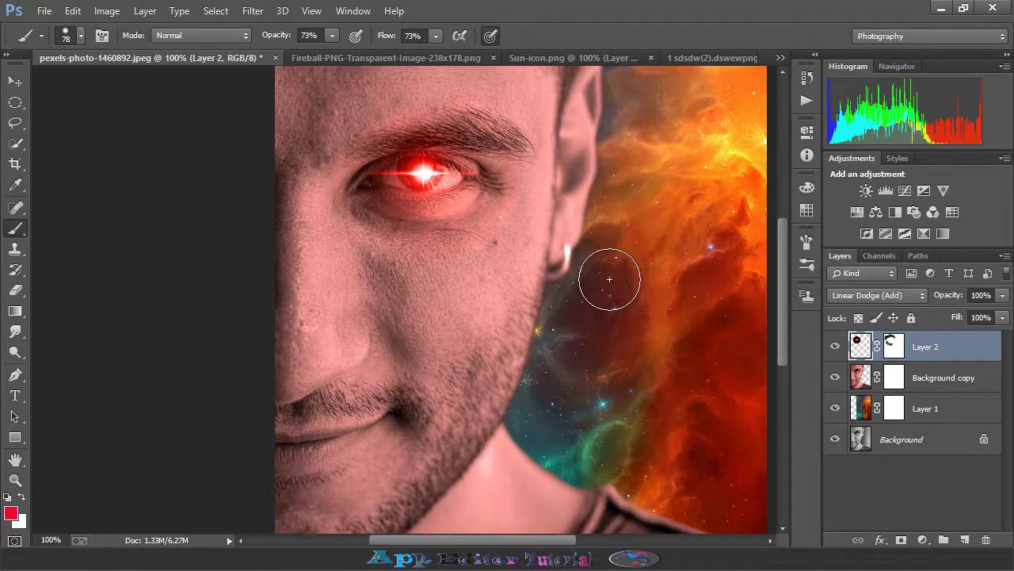
mouse_move(541, 285)
left_mouse_down()
mouse_move(495, 251)
mouse_move(516, 222)
left_mouse_up()
key("ctrl+z")
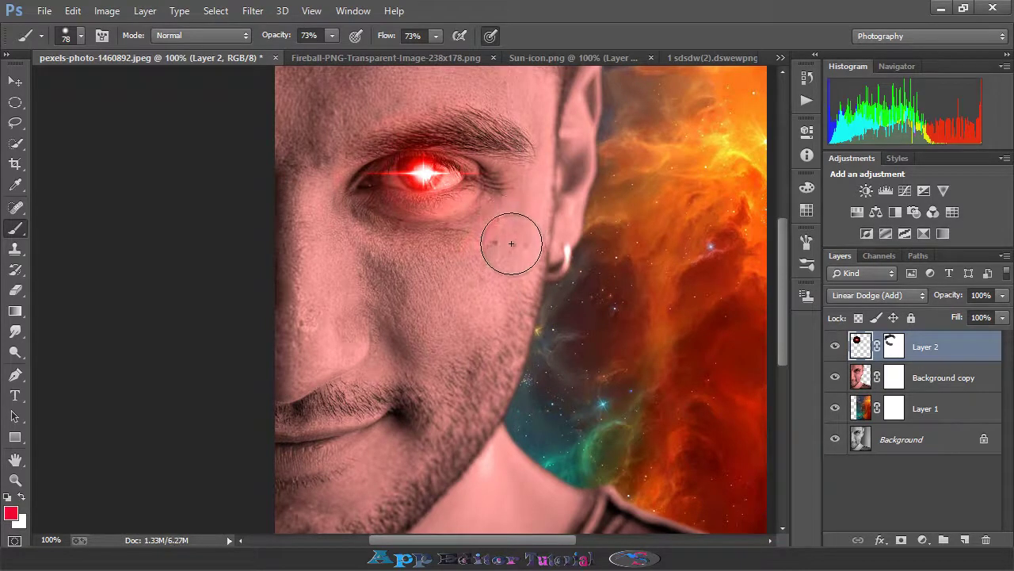
Step: Paint black on the lens flare's layer mask to hide the rest of its outer edge around the eye
left_click(893, 341)
mouse_move(584, 297)
left_mouse_down()
mouse_move(581, 256)
mouse_move(528, 232)
mouse_move(501, 256)
mouse_move(433, 274)
mouse_move(374, 268)
mouse_move(516, 244)
mouse_move(533, 201)
left_mouse_up()
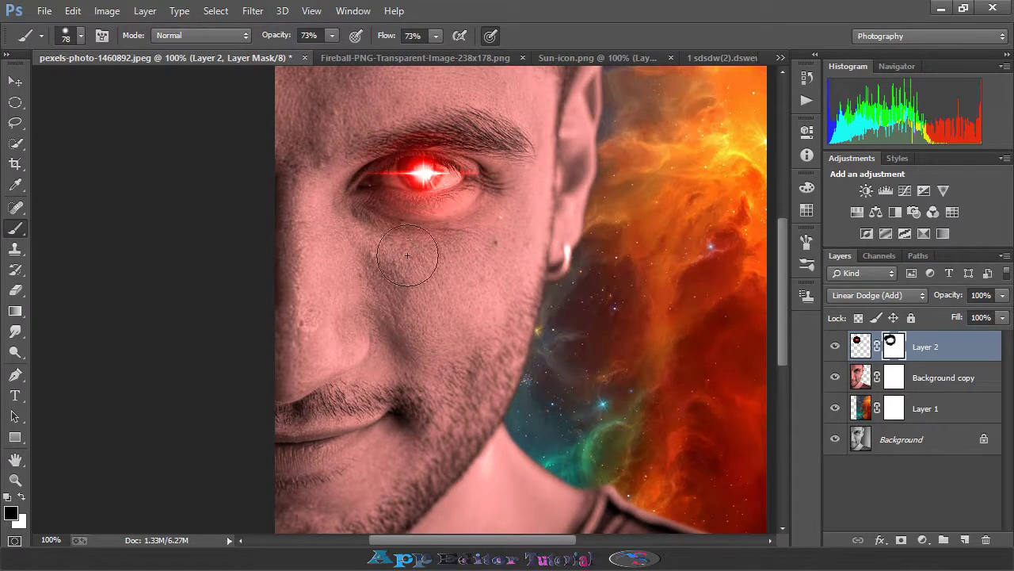
scroll(443, 274, "up", 2)
scroll(503, 294, "down", 2)
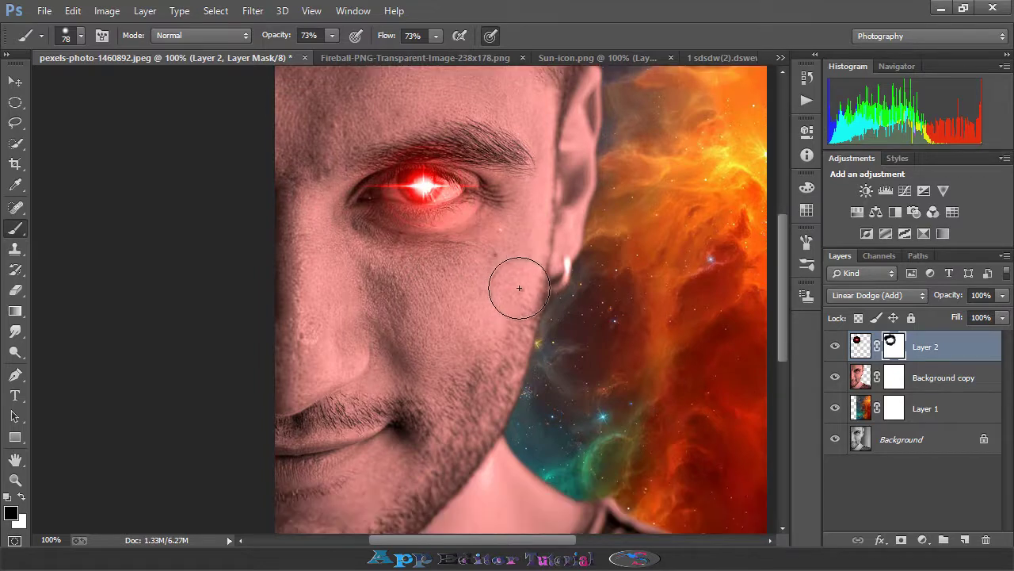
scroll(528, 301, "up", 5)
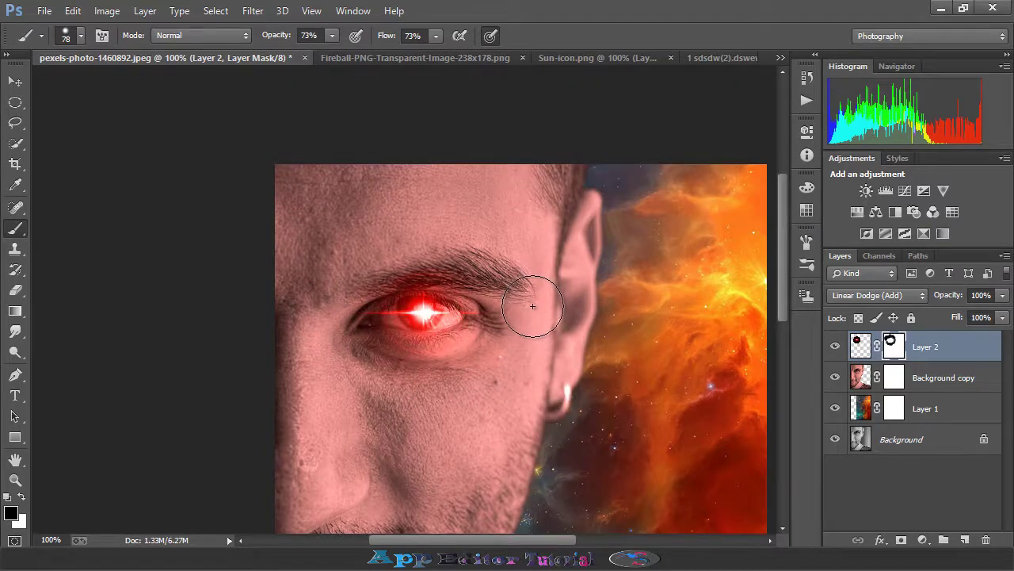
key("ctrl+0")
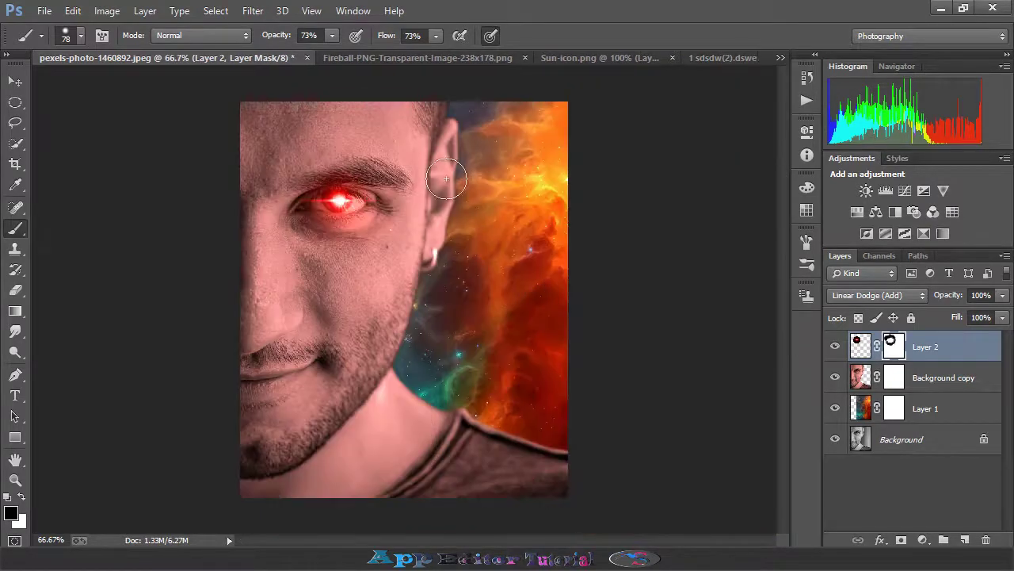
Step: Bring the fireball from Fireball-PNG-Transparent-Image-238x178.png into the portrait, scale it to about 236% and place it over the glowing eye
left_click(463, 57)
left_click(15, 81)
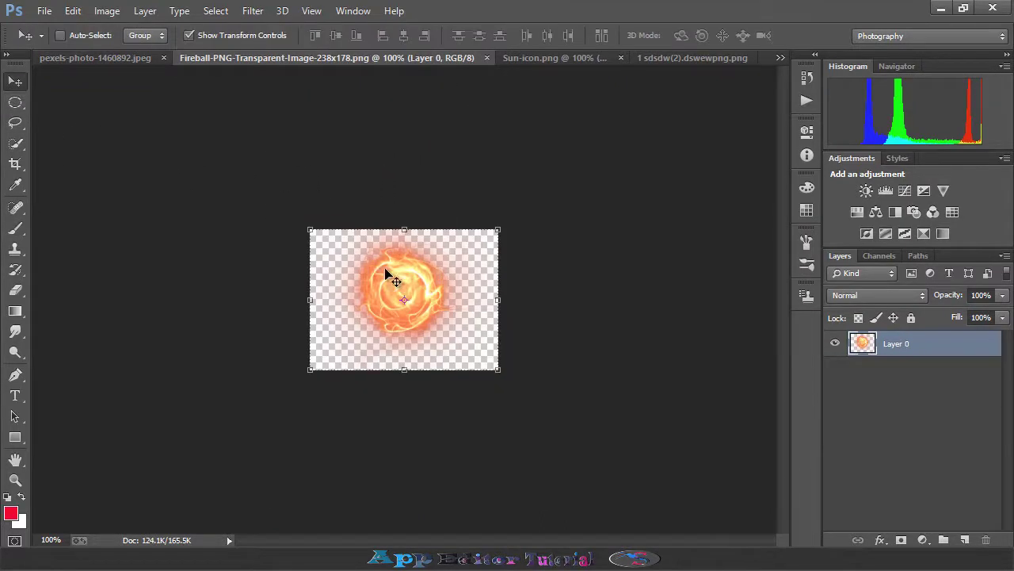
left_click_drag(385, 267, 356, 171)
left_click_drag(426, 238, 497, 318)
left_click_drag(403, 208, 385, 240)
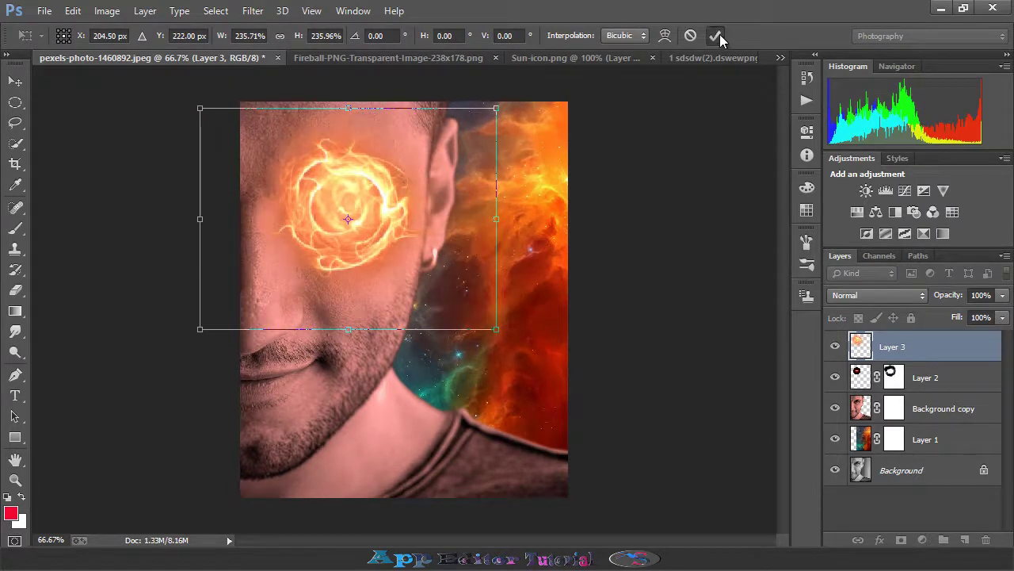
left_click(716, 34)
Step: Set the fireball layer's blend mode to Overlay after trying Soft Light
left_click(878, 295)
left_click(880, 224)
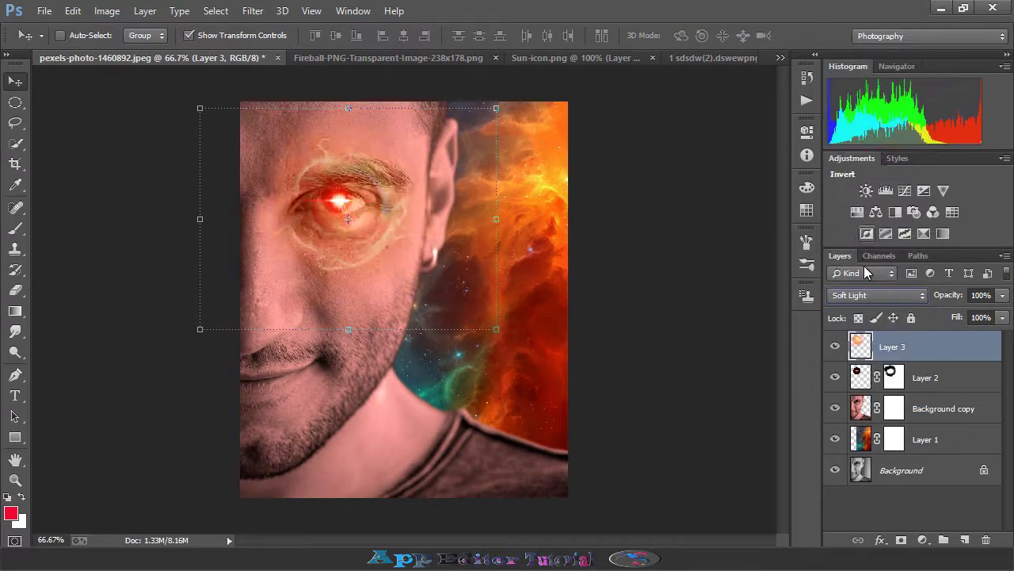
key("Up")
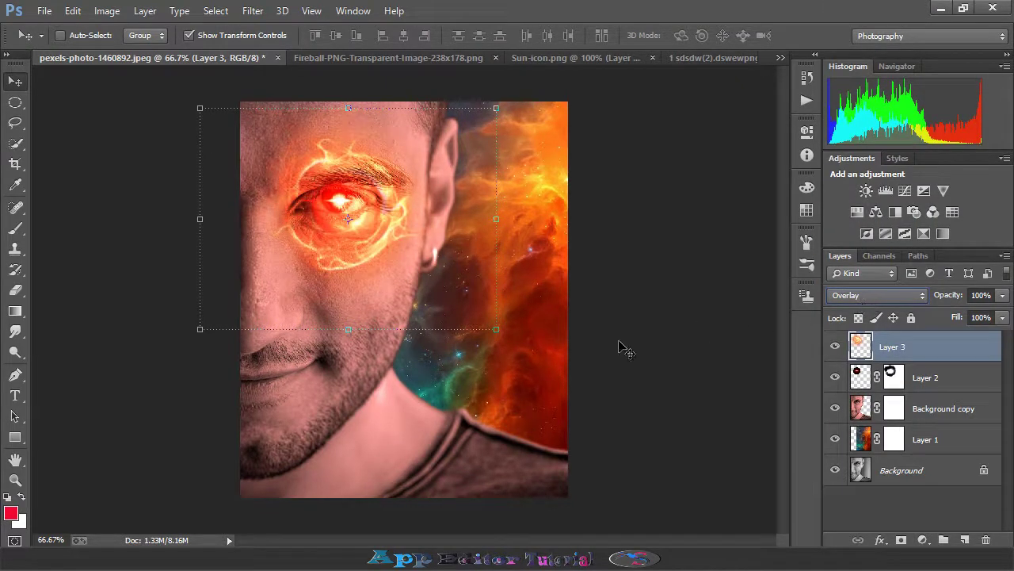
Step: Enlarge the fireball layer slightly around its centre so the flames ring the eye more widely
left_click(495, 328)
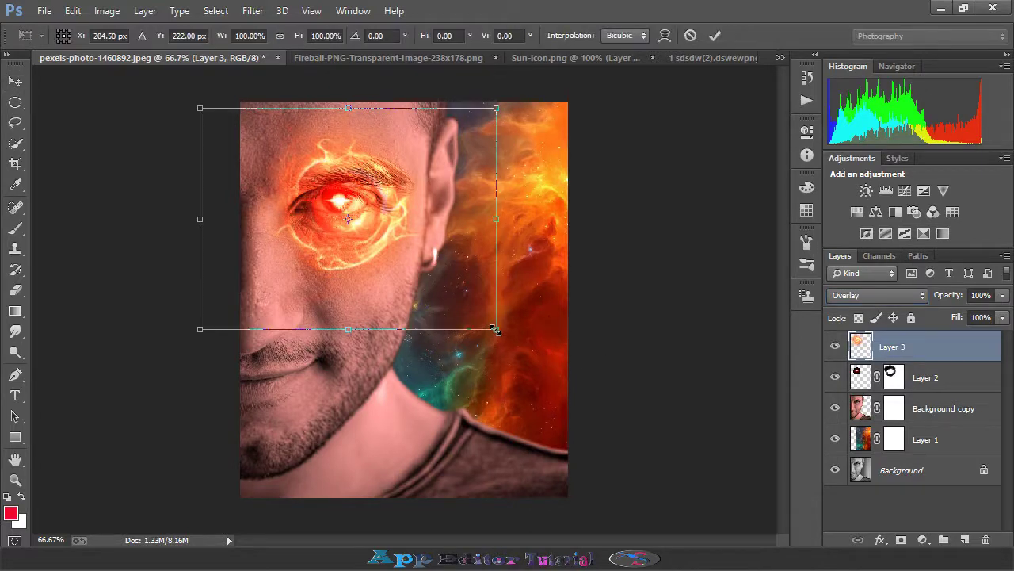
left_click_drag(494, 331, 508, 340)
left_click(714, 37)
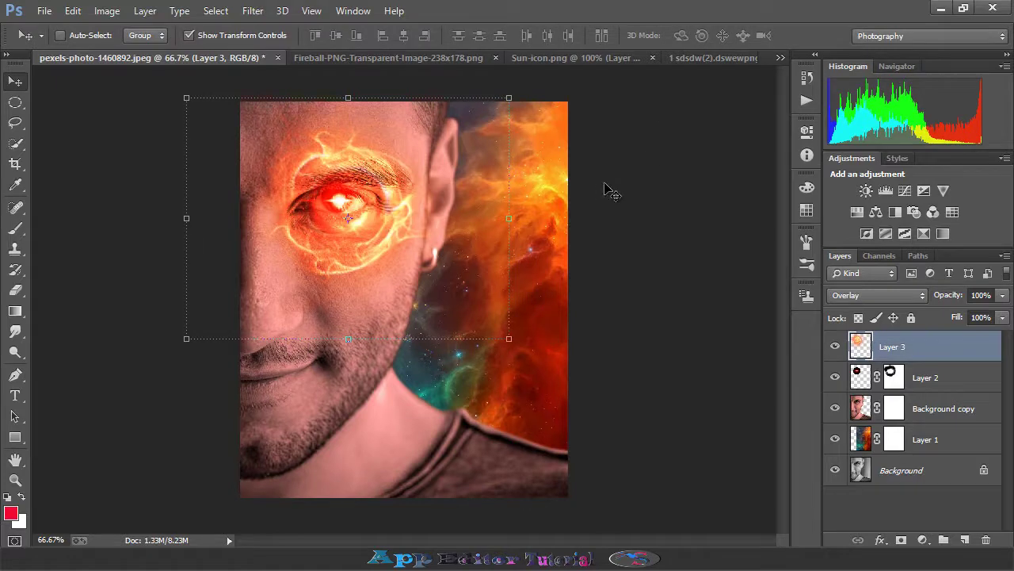
key("ctrl+plus")
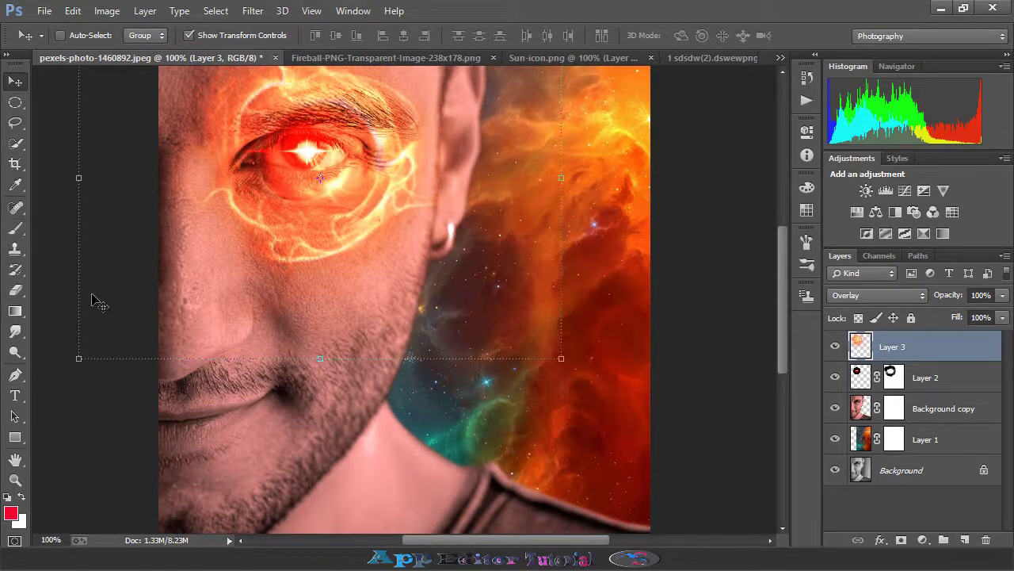
Step: Erase the centre of the fireball over the glowing pupil and add a layer mask to the fireball layer
left_click(17, 291)
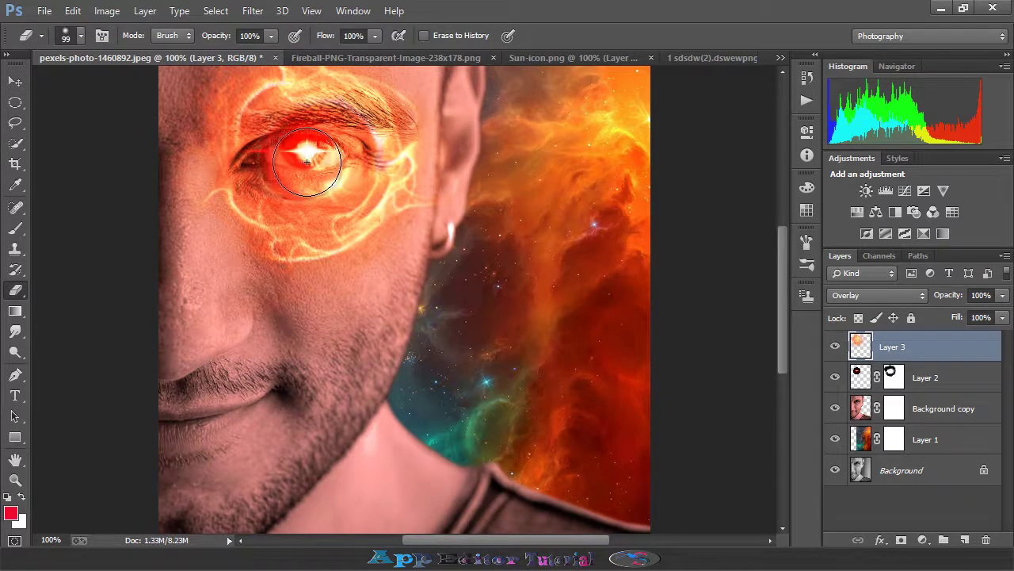
left_click_drag(307, 161, 322, 160)
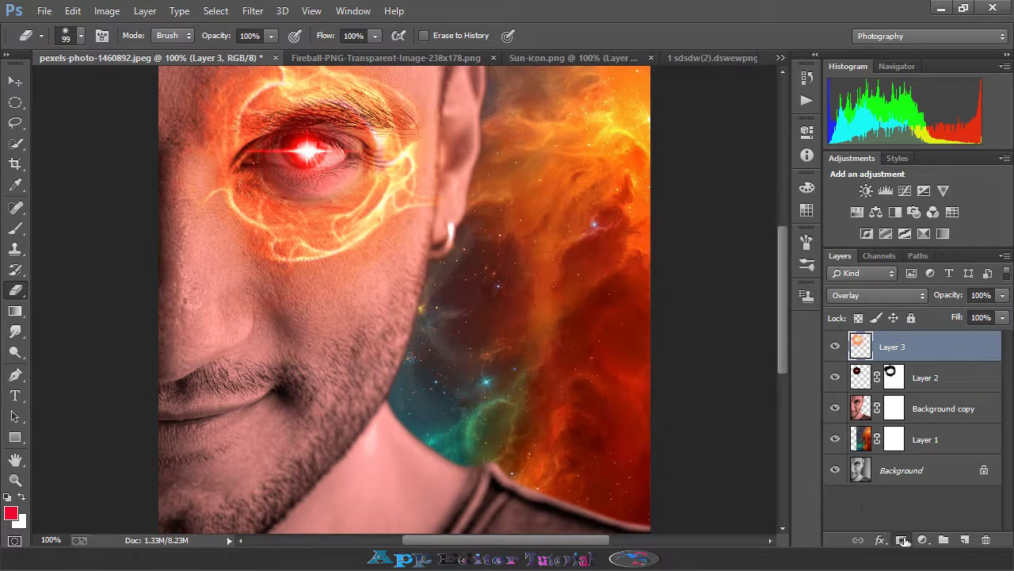
left_click(903, 539)
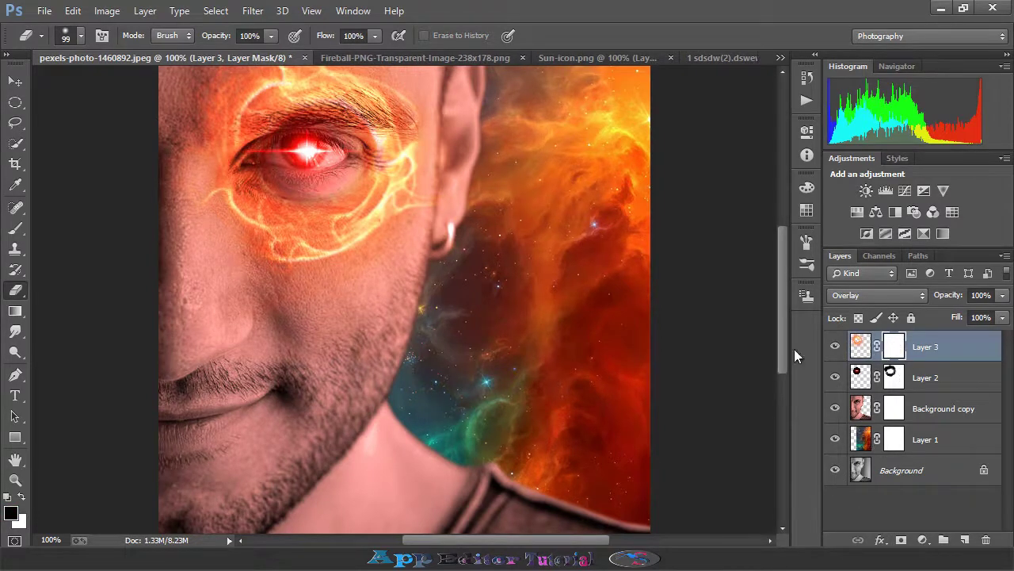
Step: Paint black on the fireball layer's mask with a soft brush to hide part of the flames' outer edge
left_click(15, 228)
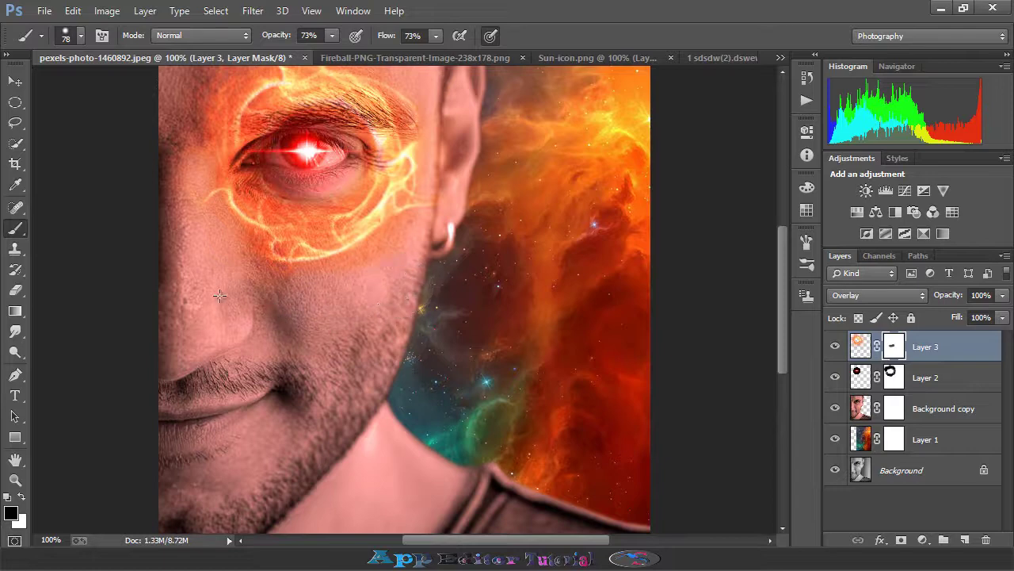
scroll(192, 286, "up", 2)
scroll(150, 214, "up", 3)
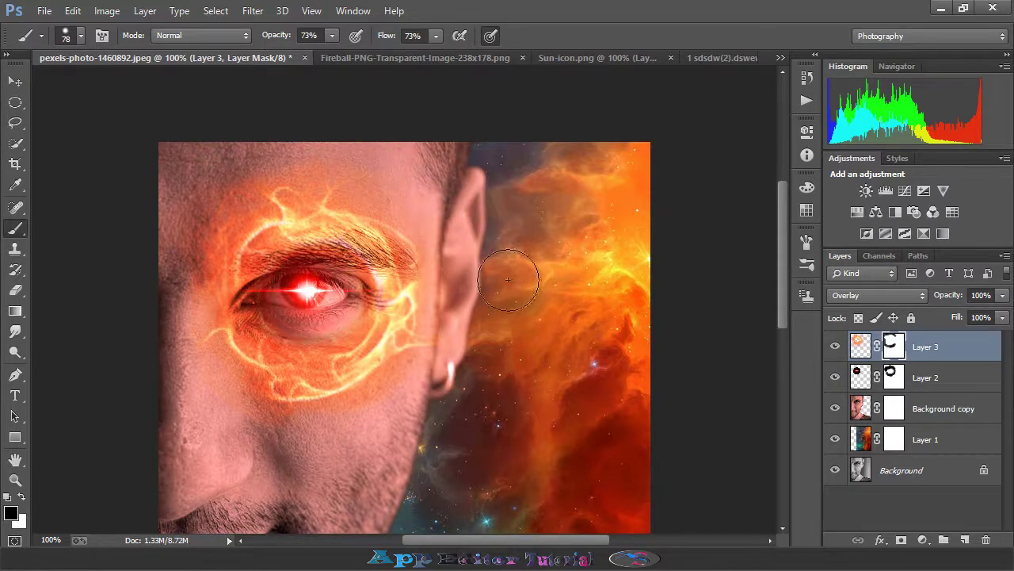
scroll(512, 285, "down", 2)
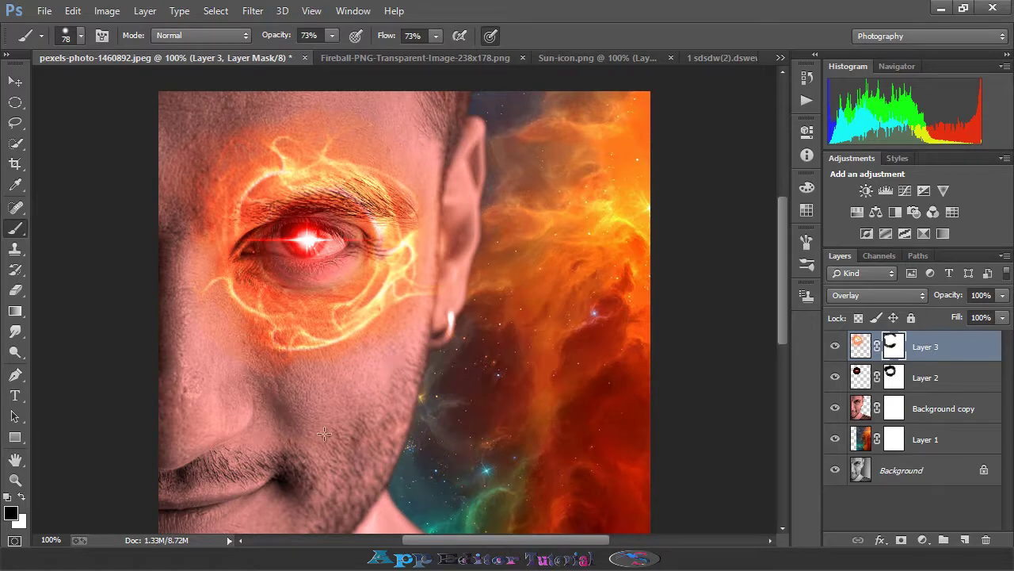
Step: Check the fireball's outline as a selection, mask out the rest of its outer edge, and make the layer's image active
left_click(860, 349, "ctrl")
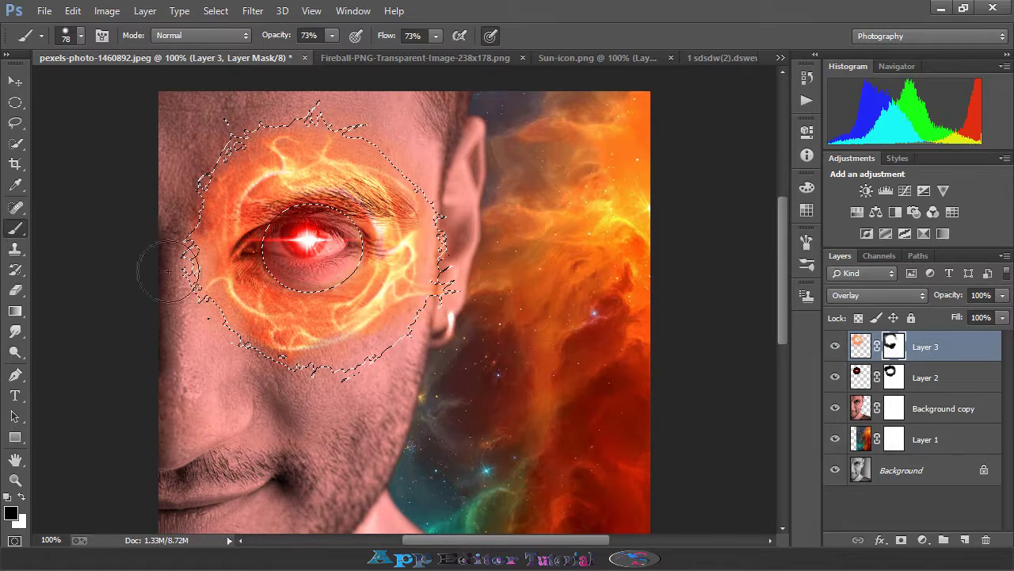
left_click(14, 124)
left_click(330, 363)
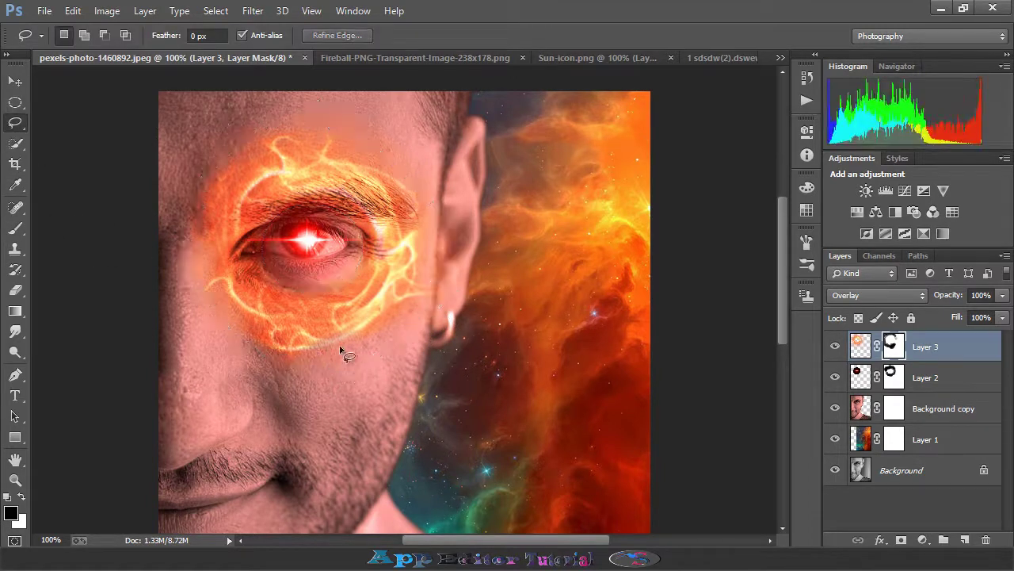
left_click(15, 229)
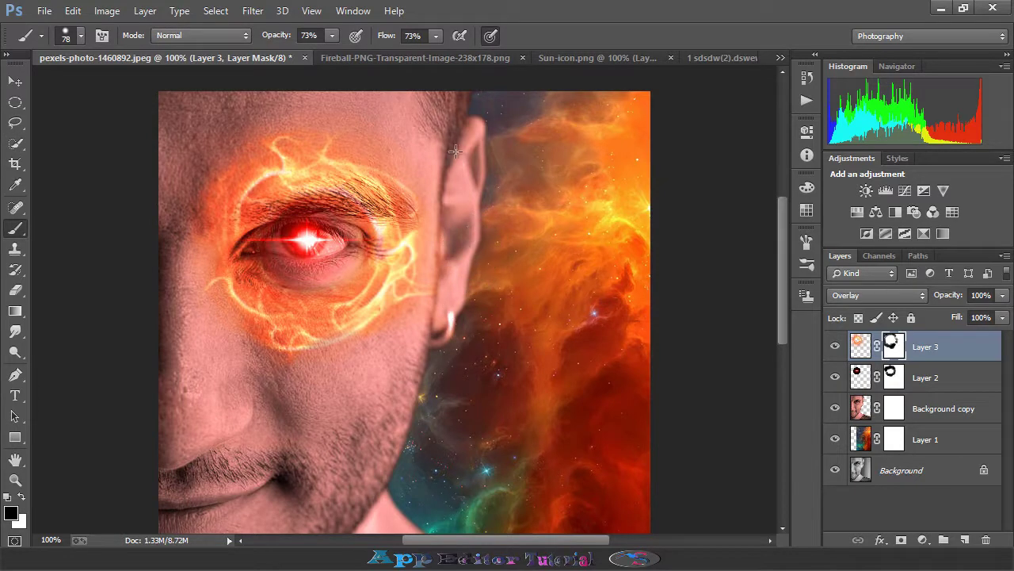
scroll(464, 237, "down", 2)
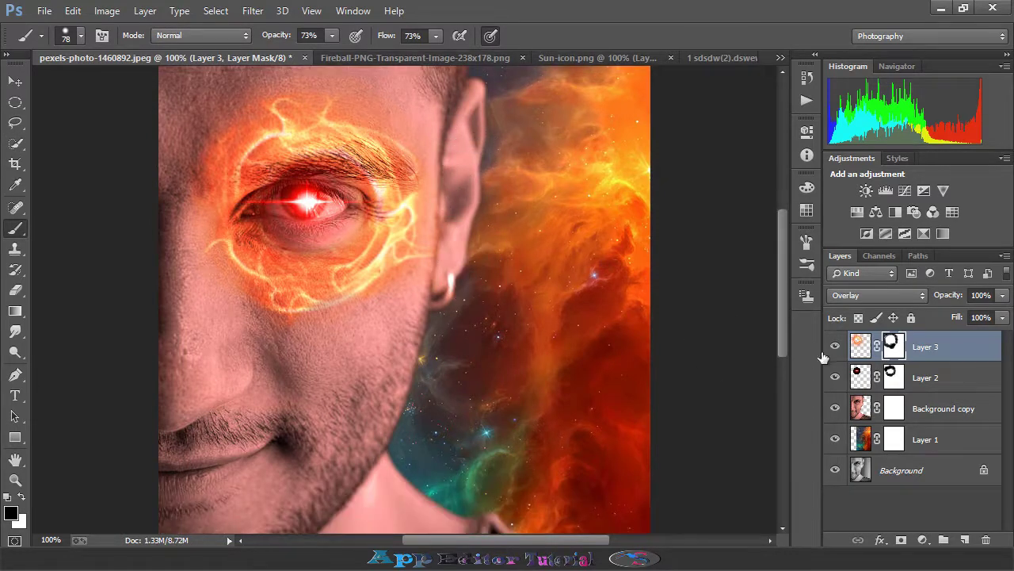
left_click(858, 348)
scroll(560, 324, "up", 2)
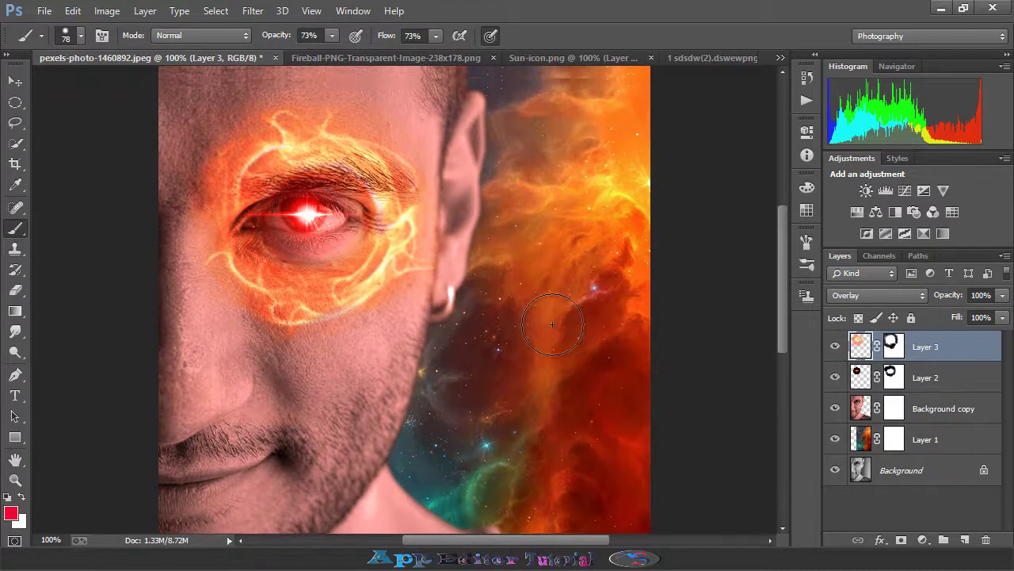
left_click_drag(354, 89, 305, 97)
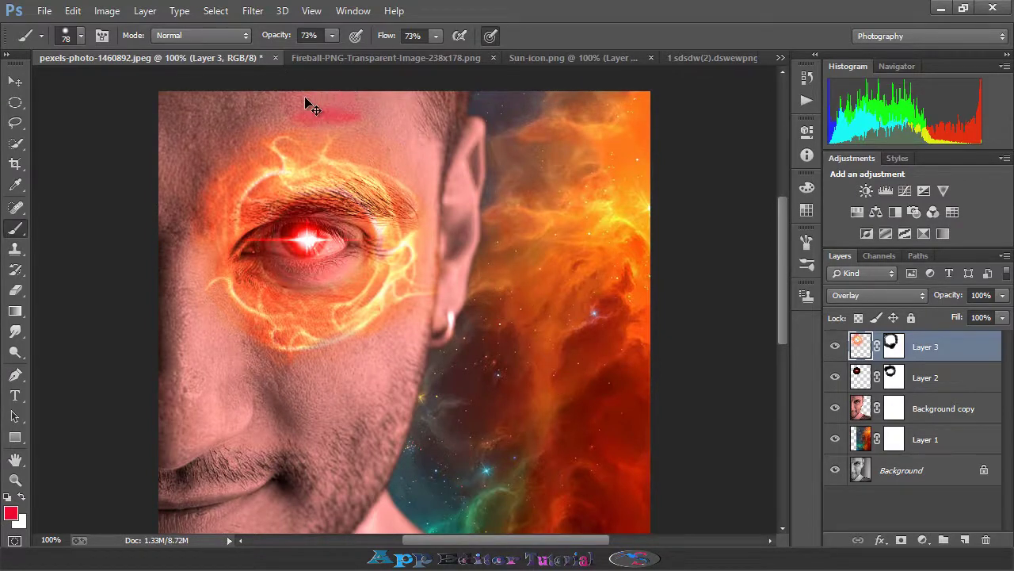
scroll(316, 127, "up", 3)
key("ctrl+z")
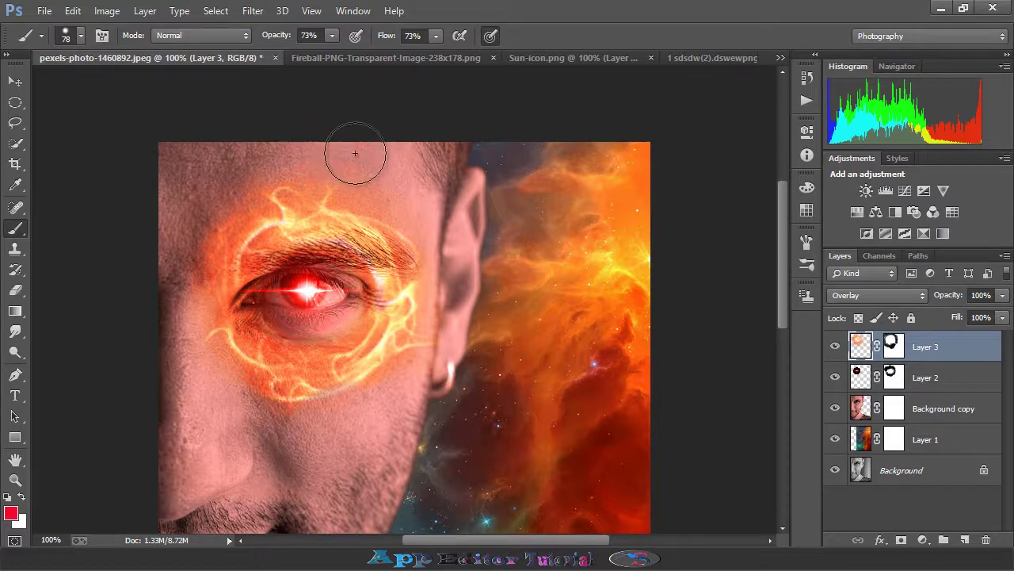
scroll(404, 208, "down", 3)
left_click_drag(495, 260, 474, 269)
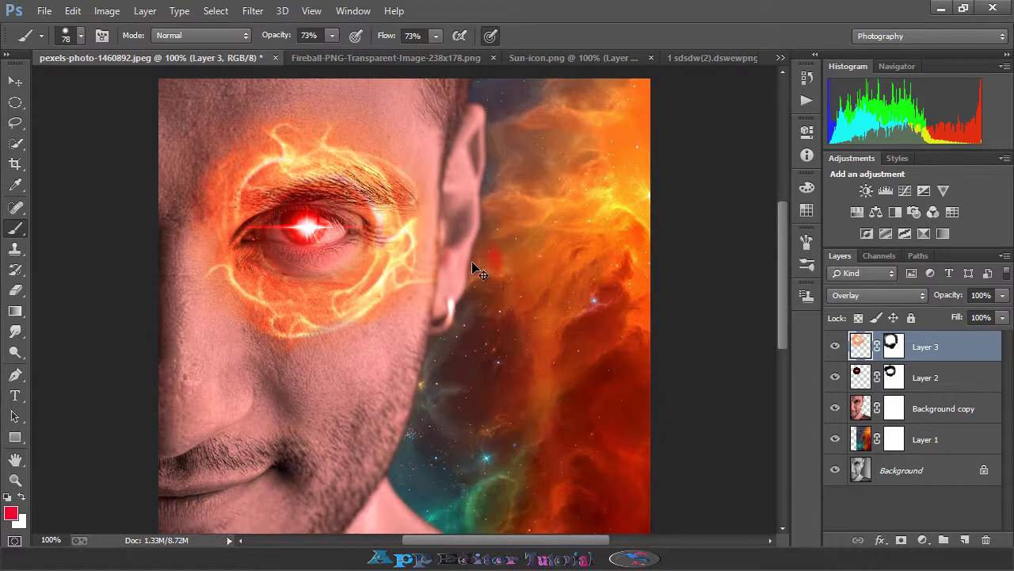
key("ctrl+z")
left_click(367, 266)
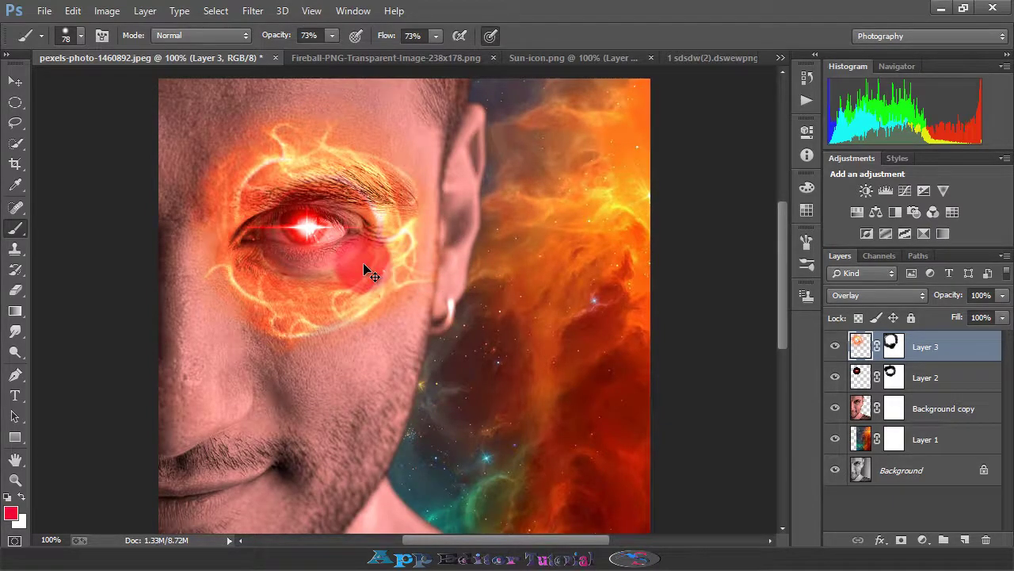
key("ctrl+z")
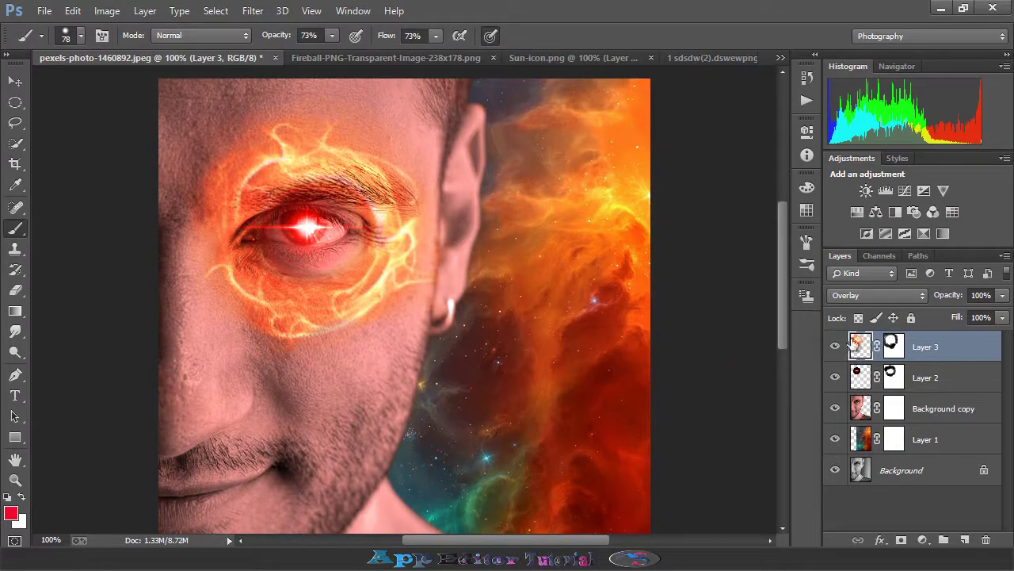
Step: Apply a Color Balance adjustment to the fireball layer's midtones with Cyan-Red +32 and Magenta-Green -47
left_click(107, 10)
mouse_move(216, 58)
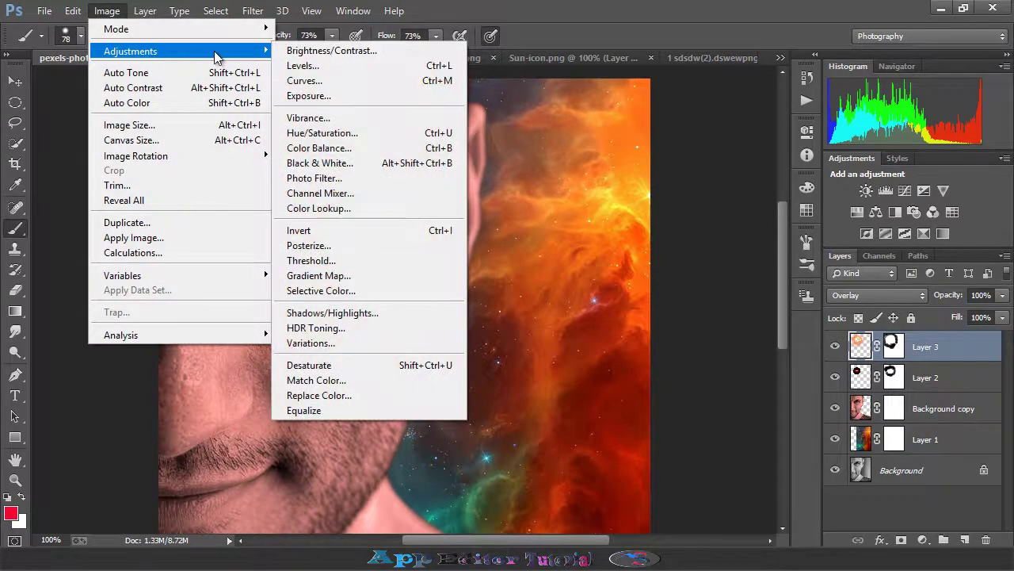
left_click(319, 148)
left_click_drag(512, 220, 552, 104)
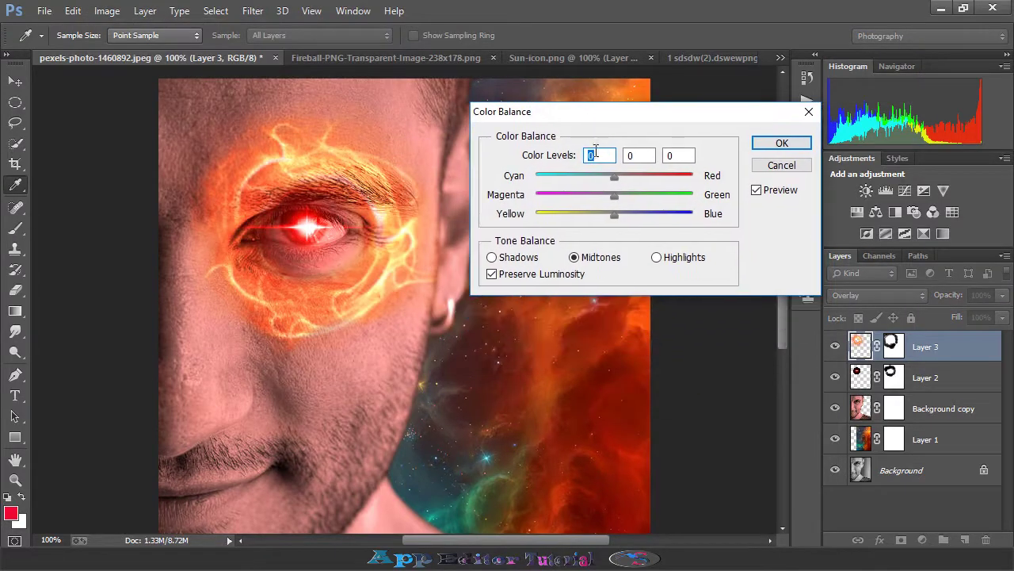
left_click_drag(614, 194, 578, 197)
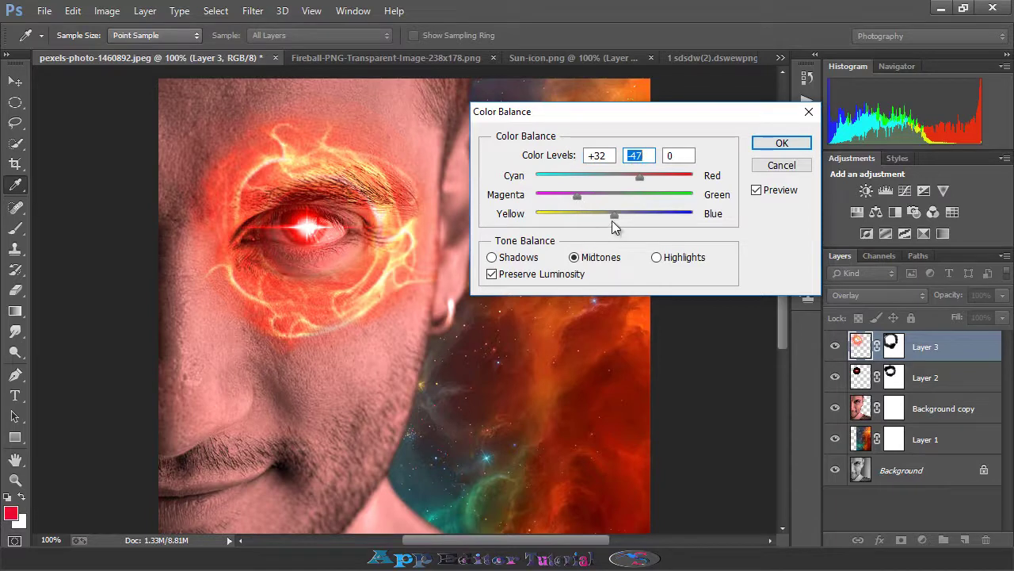
left_click(782, 143)
key("b")
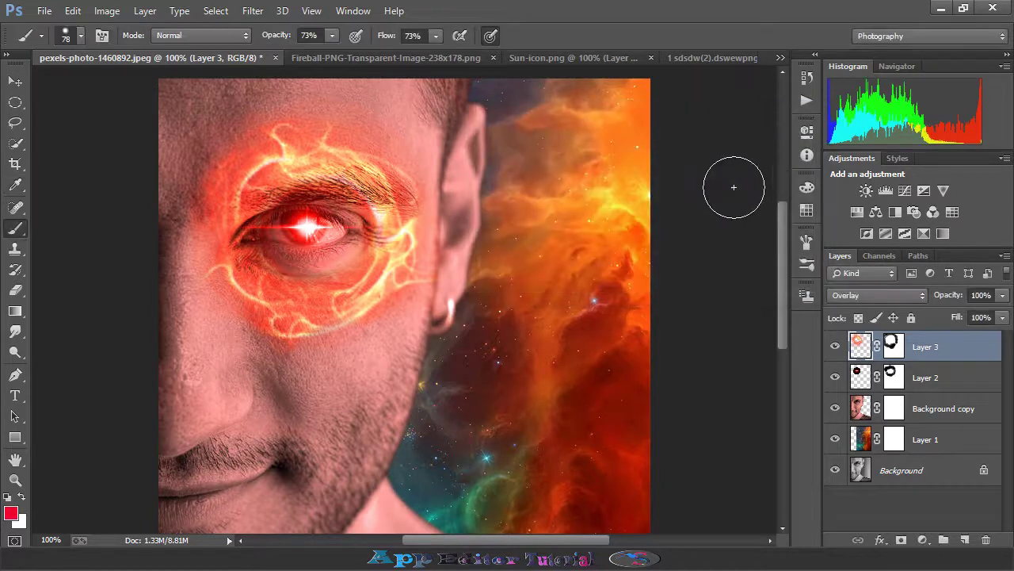
Step: Add a linear 90° gradient fill in dark red sampled from the nebula above Background copy and clip it to that layer
left_click(942, 409)
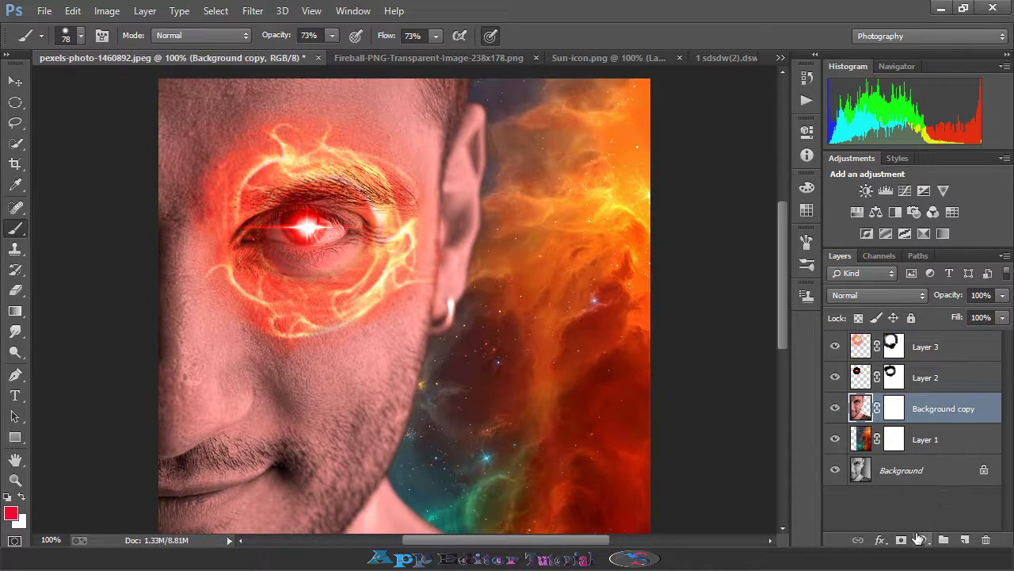
left_click(14, 184)
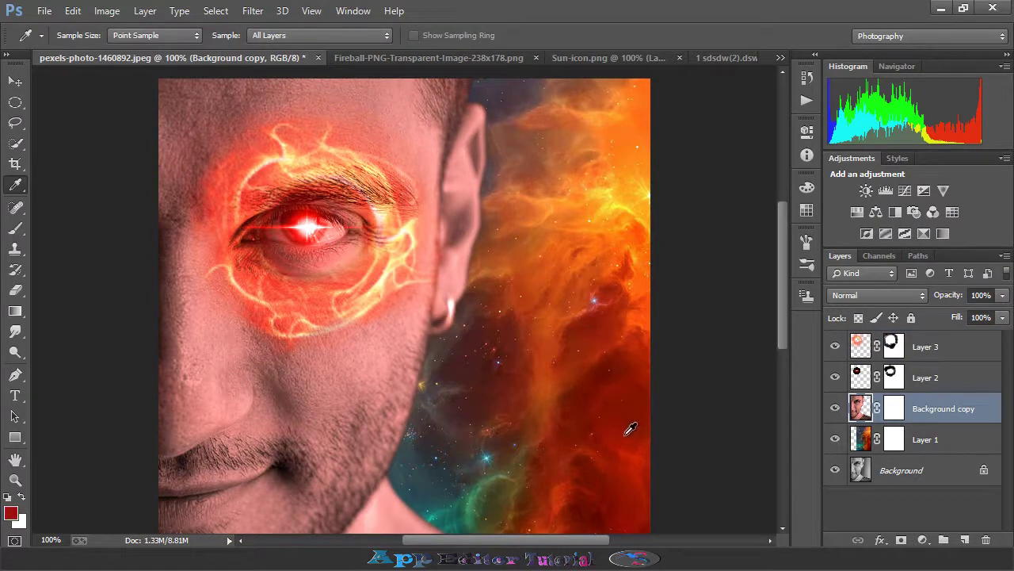
left_click(922, 540)
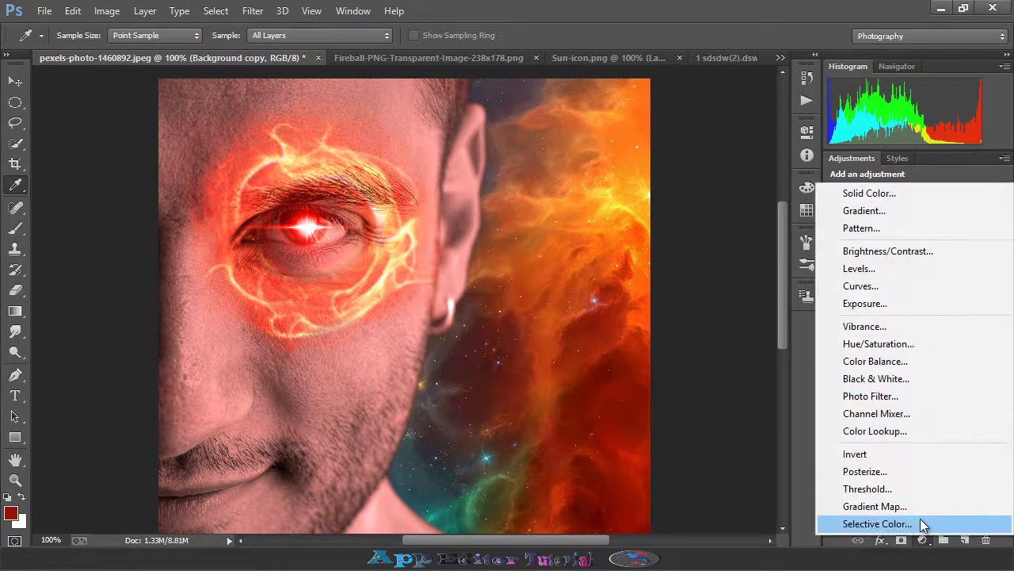
left_click(868, 211)
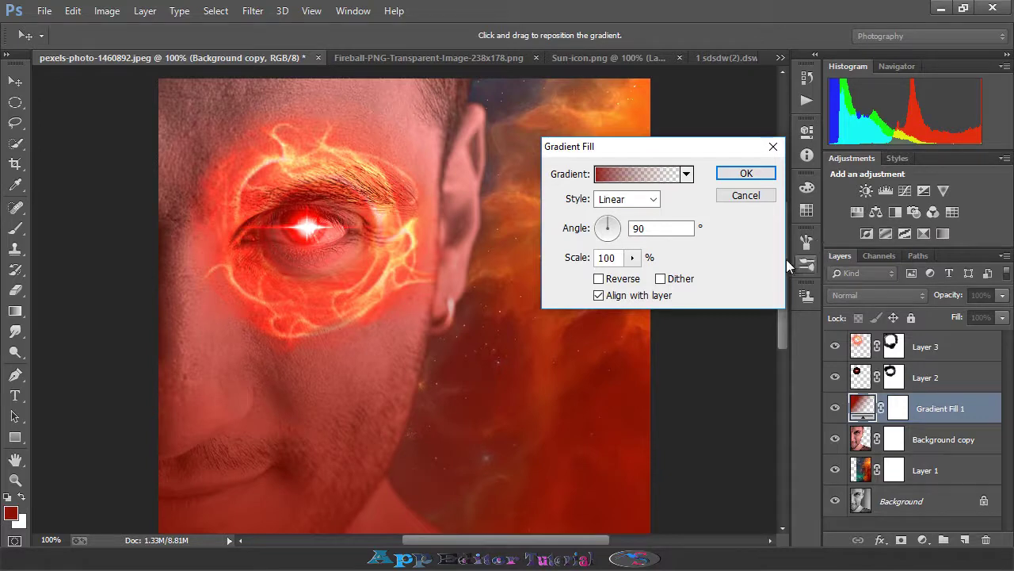
left_click(746, 173)
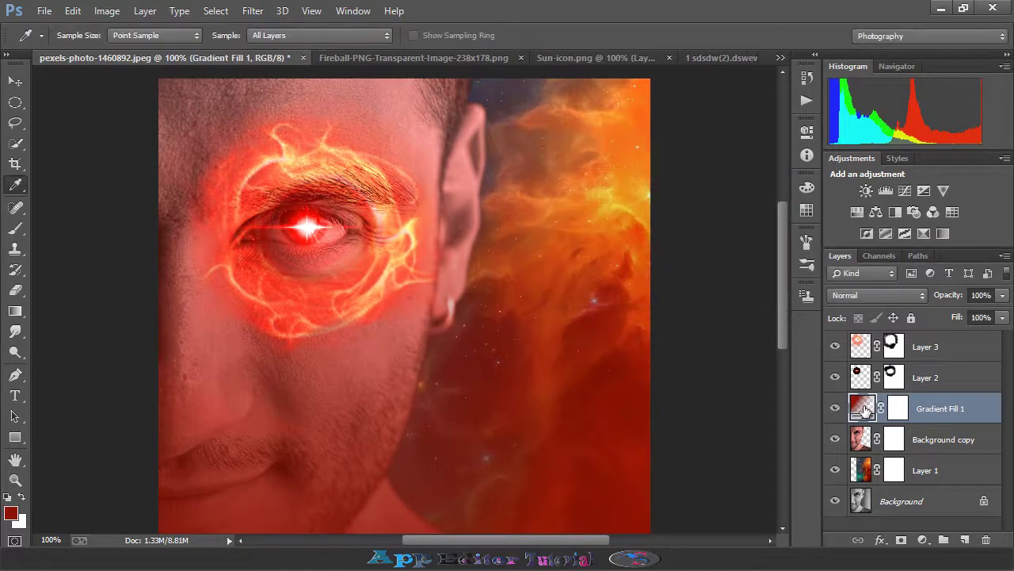
key("ctrl+alt+g")
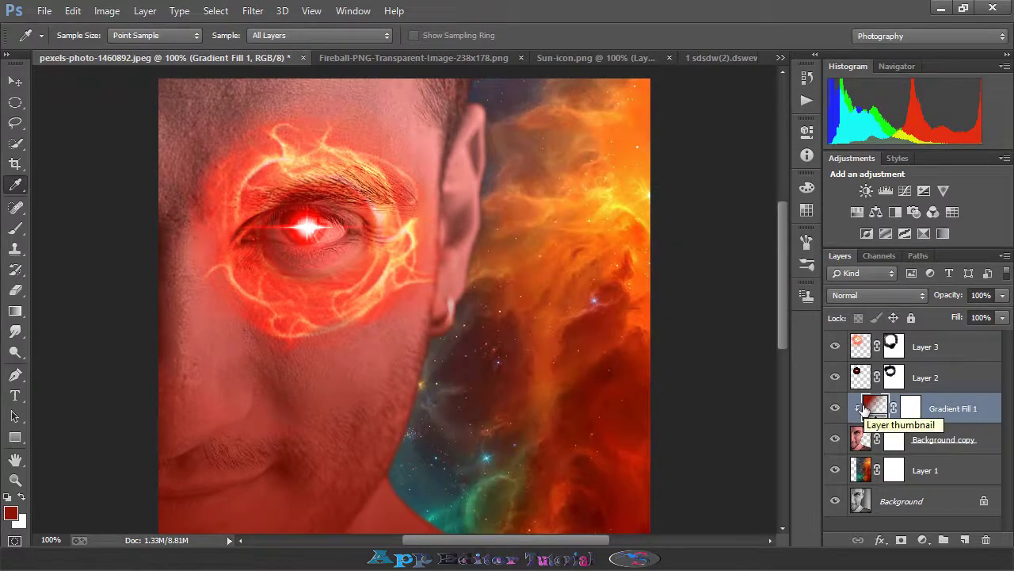
Step: Set the gradient fill layer's blend mode to Hard Light and its fill to 64%
left_click(878, 295)
left_click(849, 225)
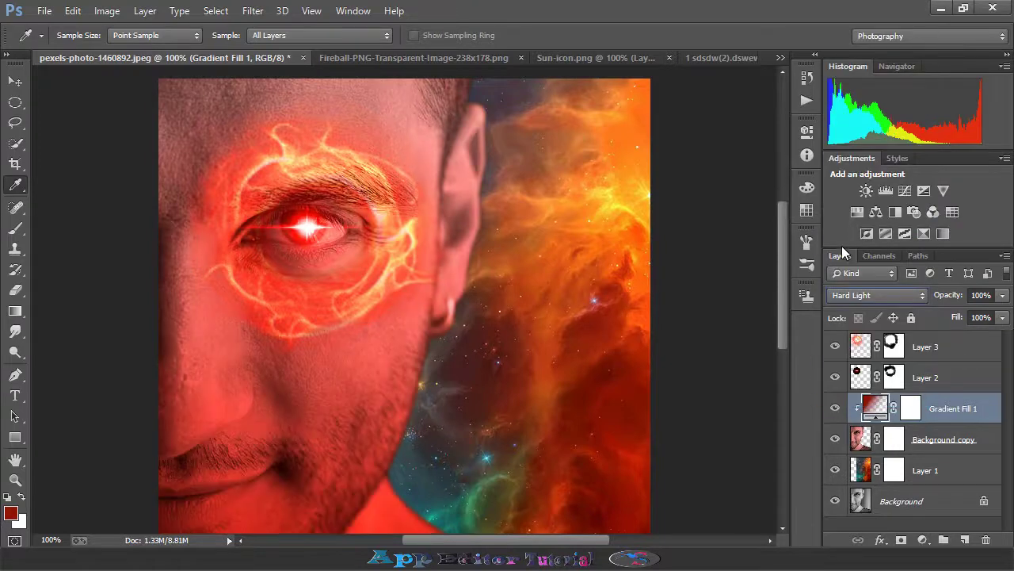
key("ctrl+minus")
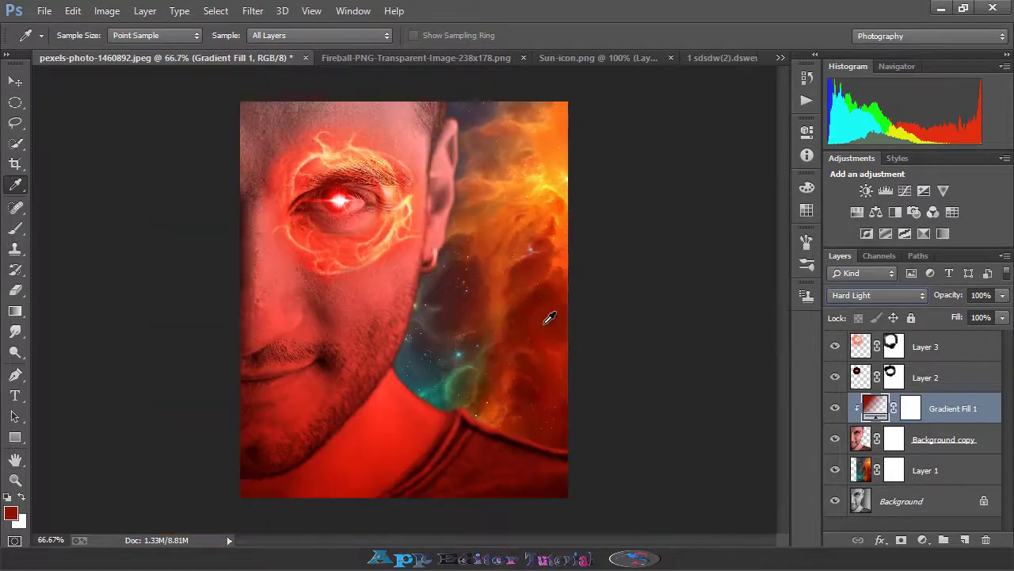
left_click(1003, 317)
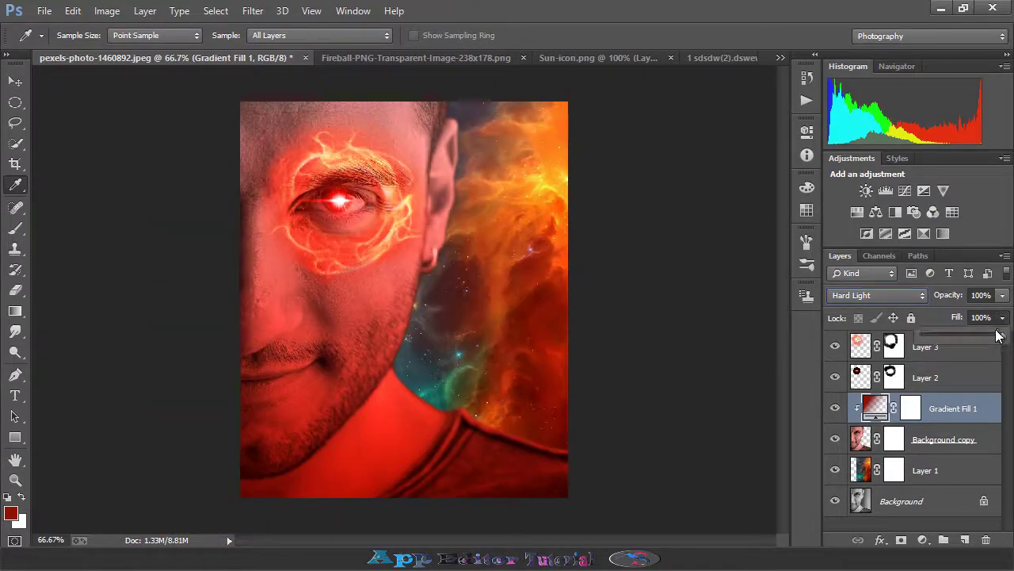
left_click_drag(1000, 337, 977, 341)
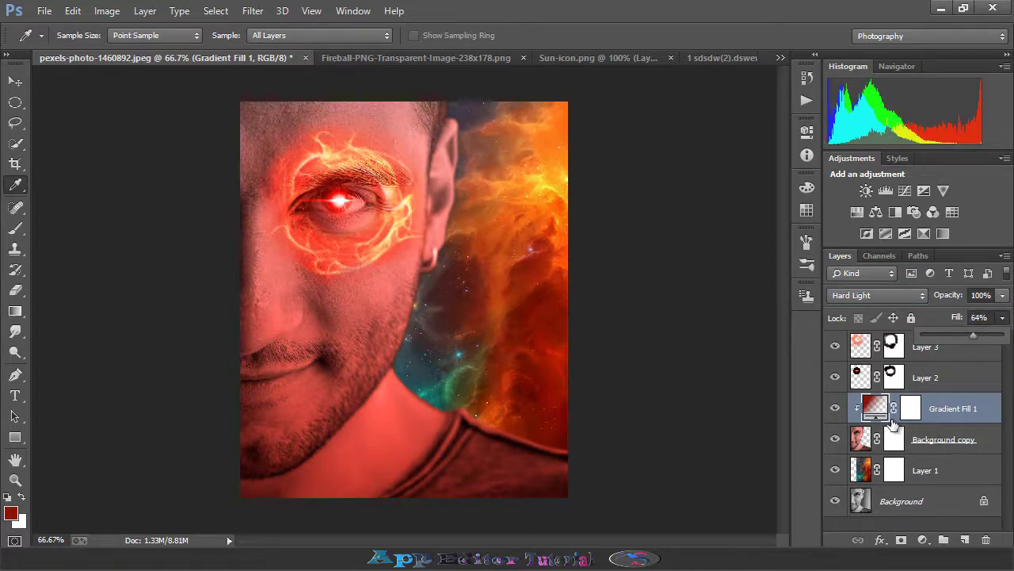
Step: Add a solid colour fill layer in bright red e1230b directly above Background copy
left_click(864, 444)
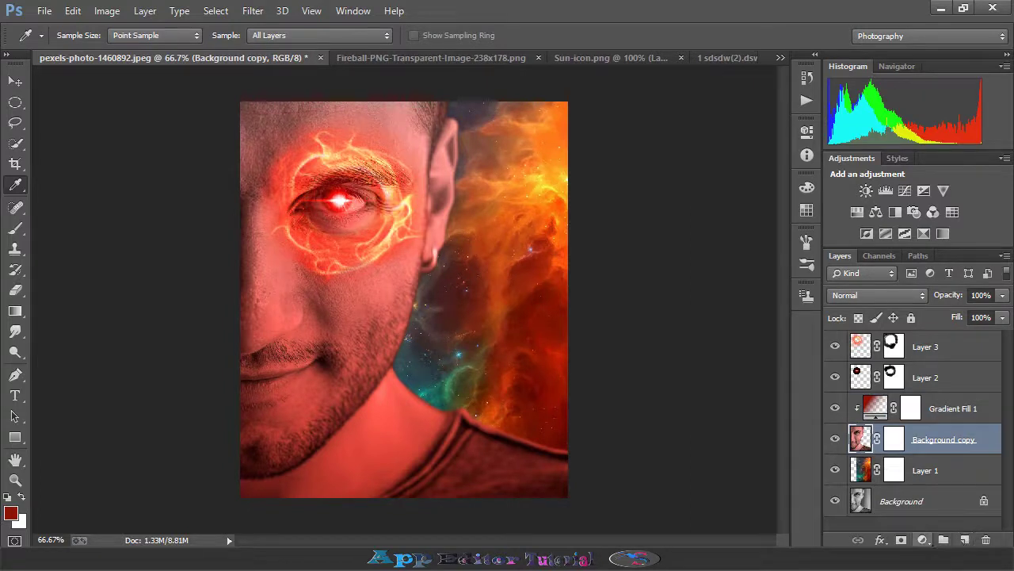
left_click(924, 539)
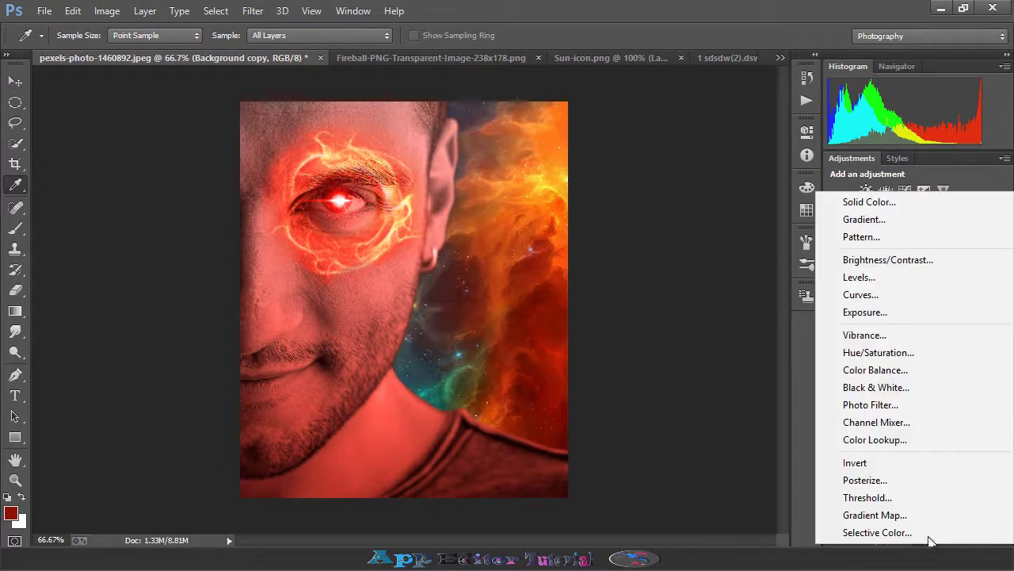
left_click(847, 203)
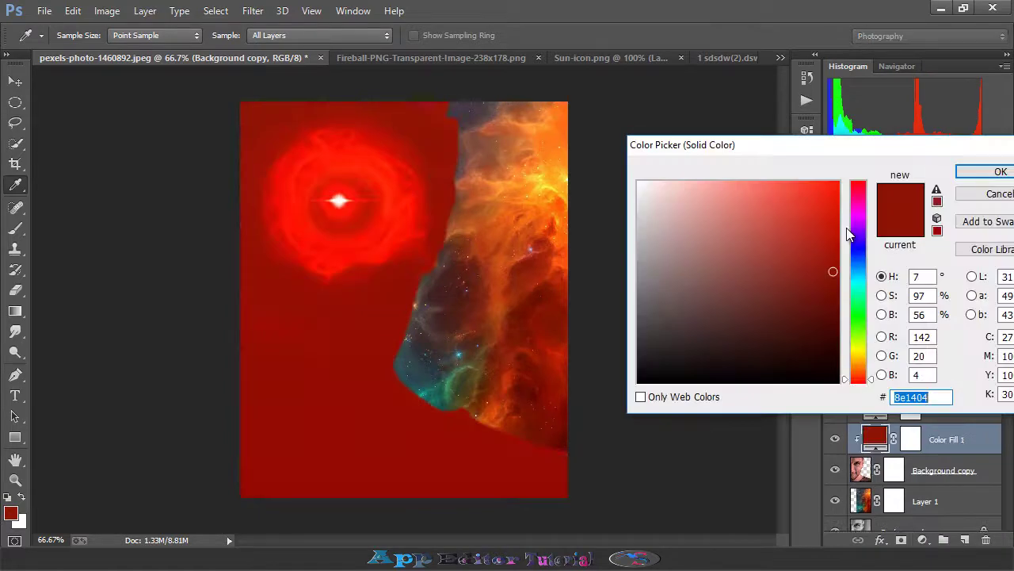
left_click(829, 205)
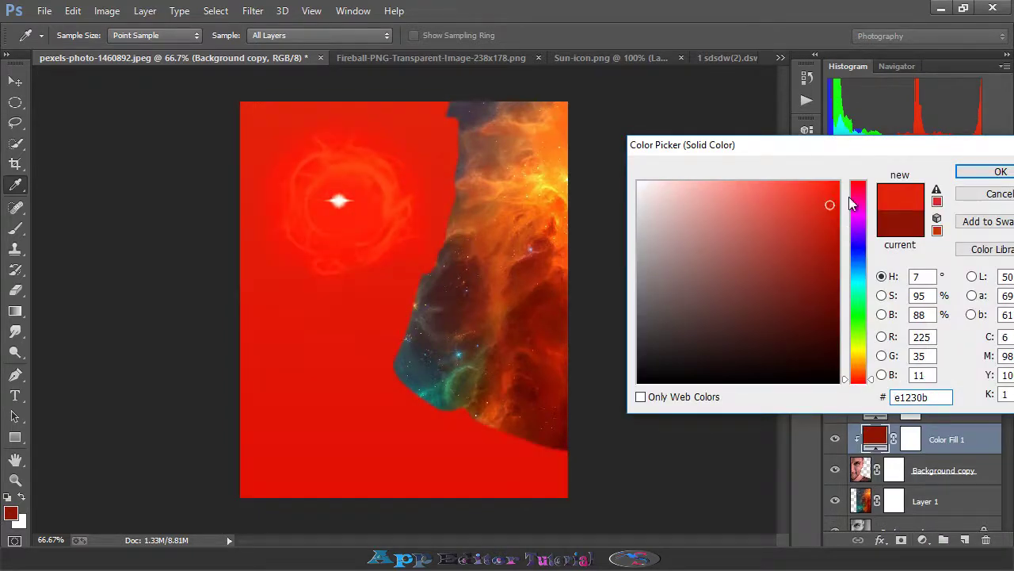
left_click(966, 178)
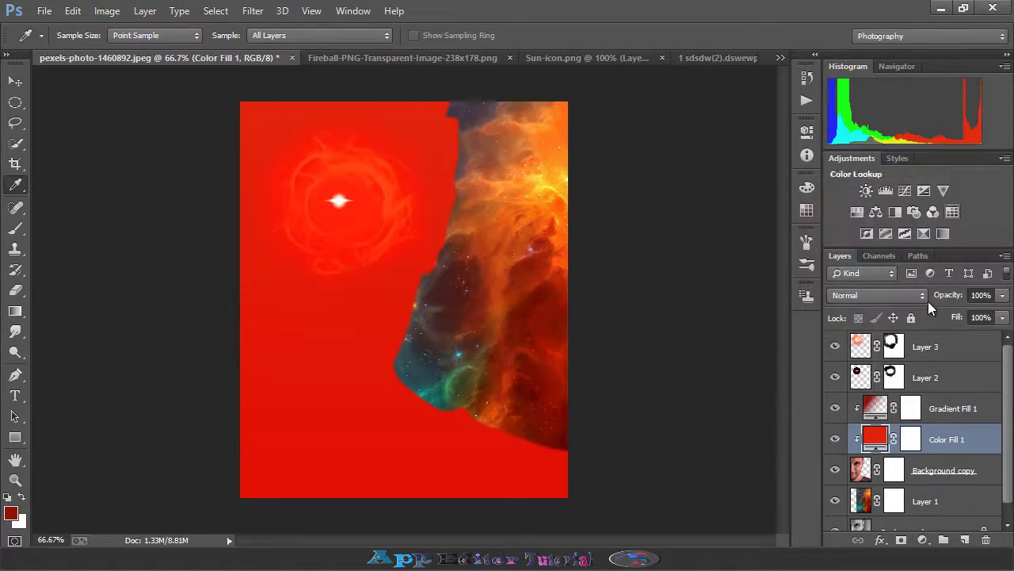
Step: Set the red colour fill layer's blend mode to Linear Burn and its fill to 5%
left_click(891, 294)
left_click(876, 210)
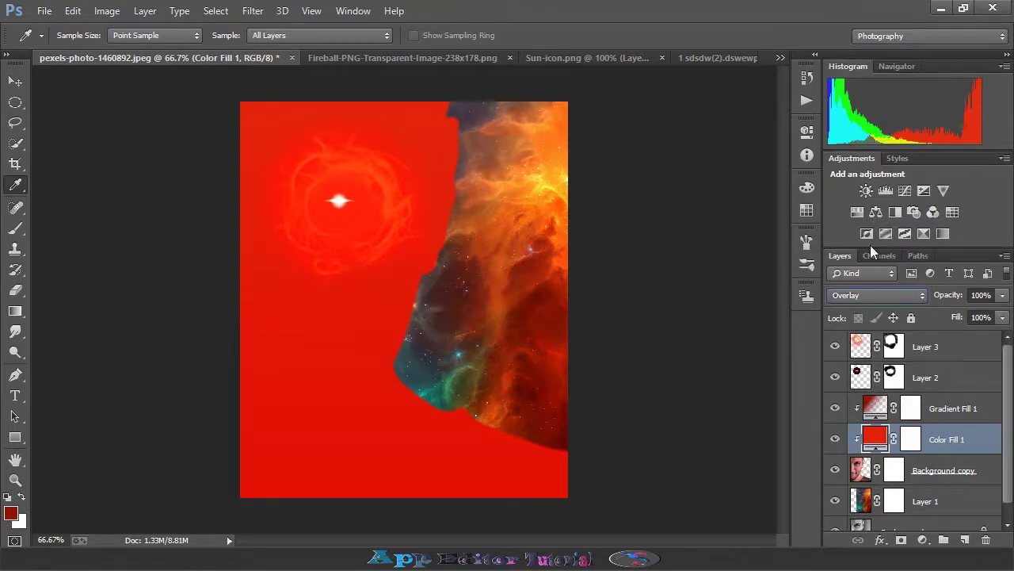
scroll(872, 295, "up", 5)
scroll(874, 295, "up", 3)
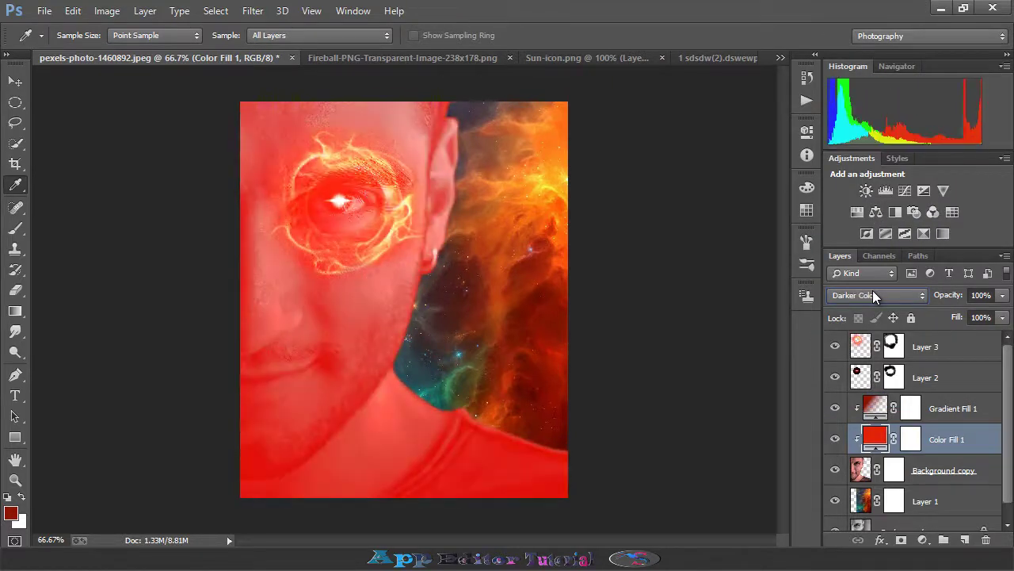
left_click(1003, 317)
left_click_drag(943, 336, 927, 338)
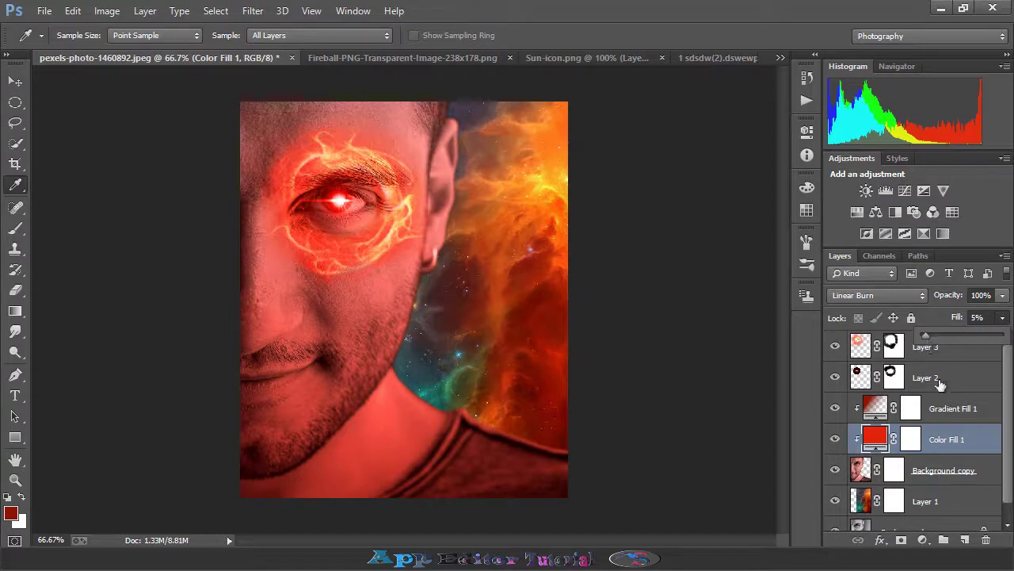
left_click(964, 449)
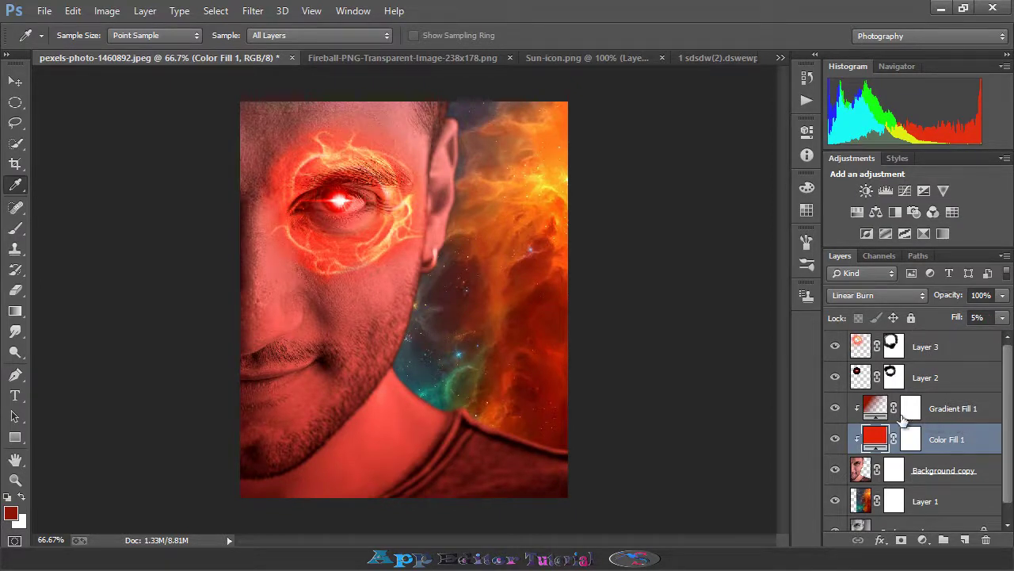
Step: Reduce the red colour fill layer's fill to 3%
left_click(1003, 318)
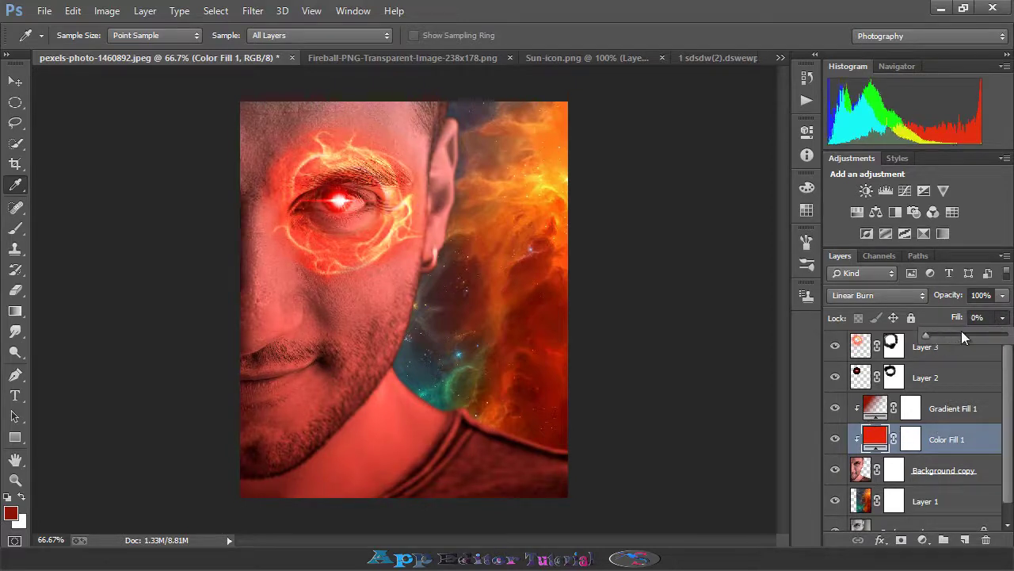
left_click(970, 328)
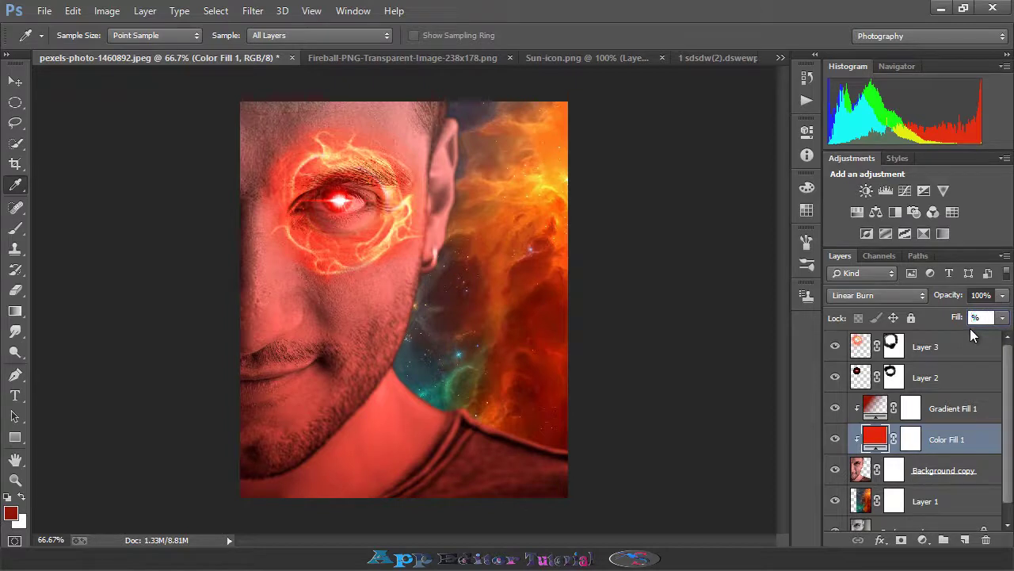
type("3")
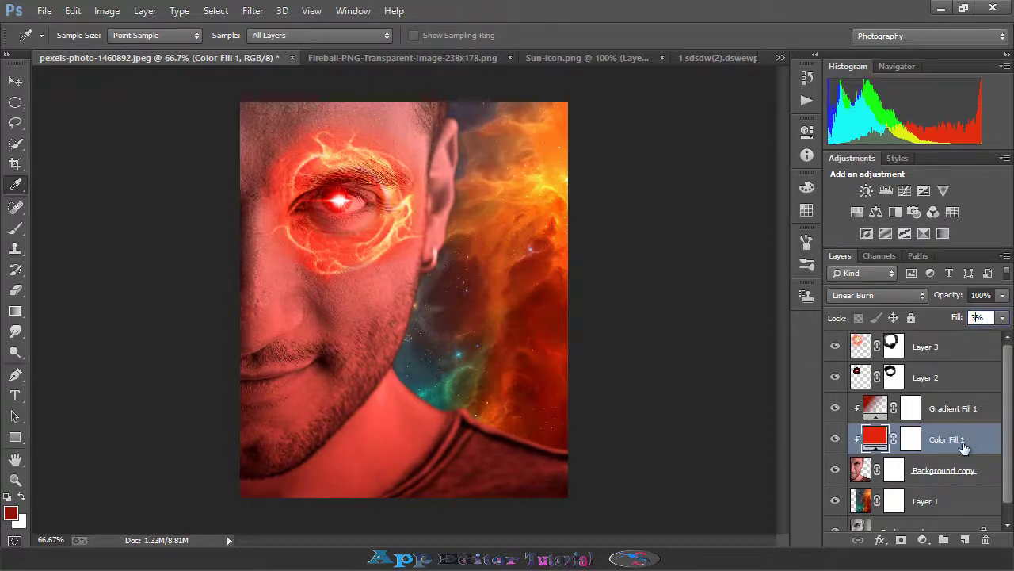
left_click(965, 472)
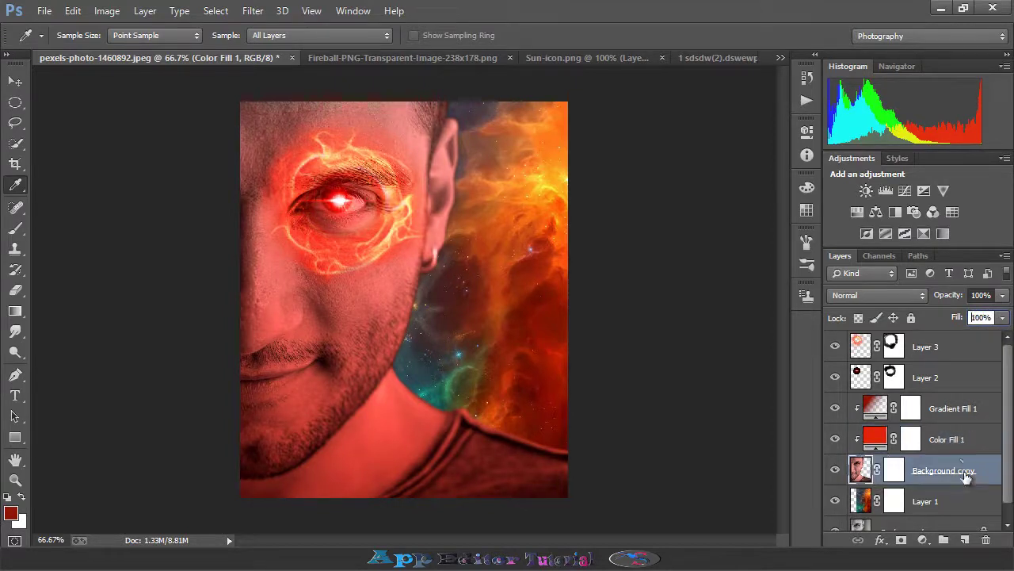
left_click(939, 441)
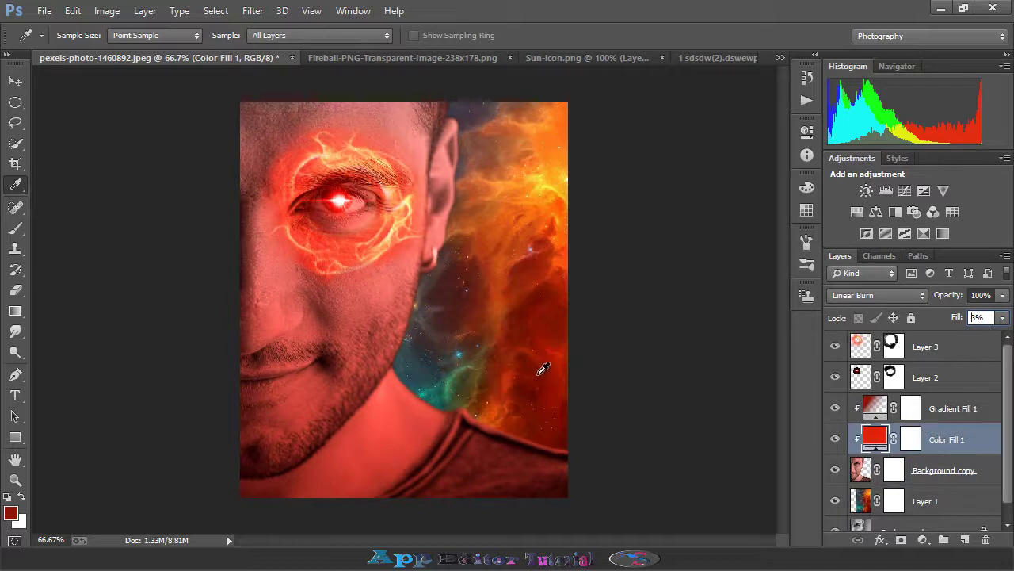
Step: Sample a bright orange from the nebula as the foreground colour
key("ctrl+plus")
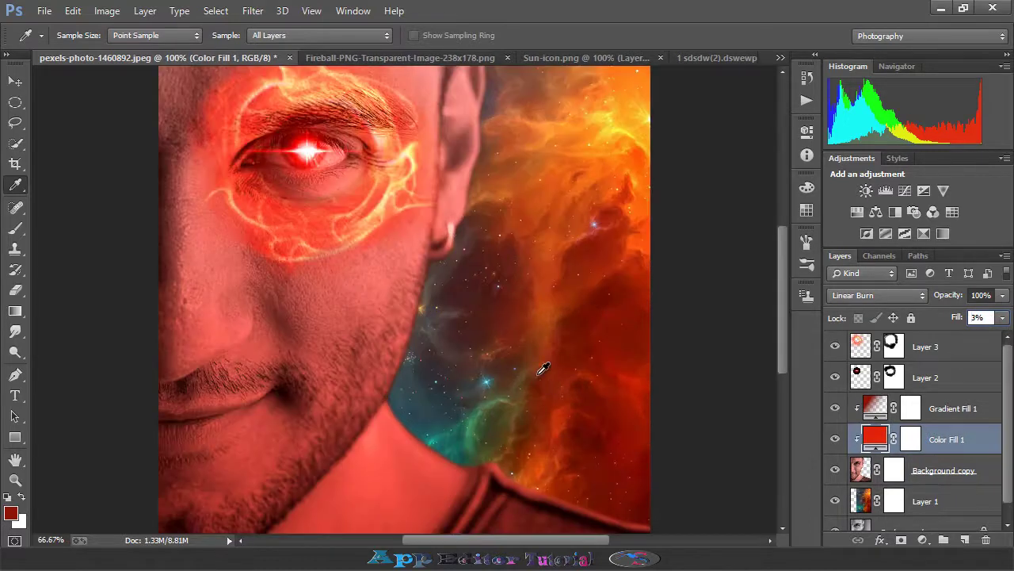
key("ctrl+minus")
left_click(942, 355)
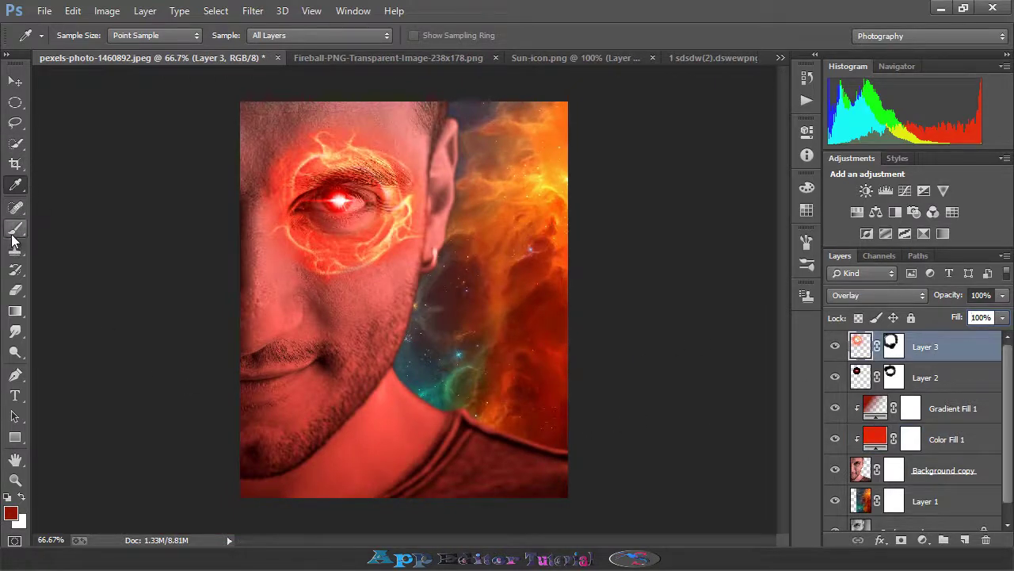
left_click(543, 187)
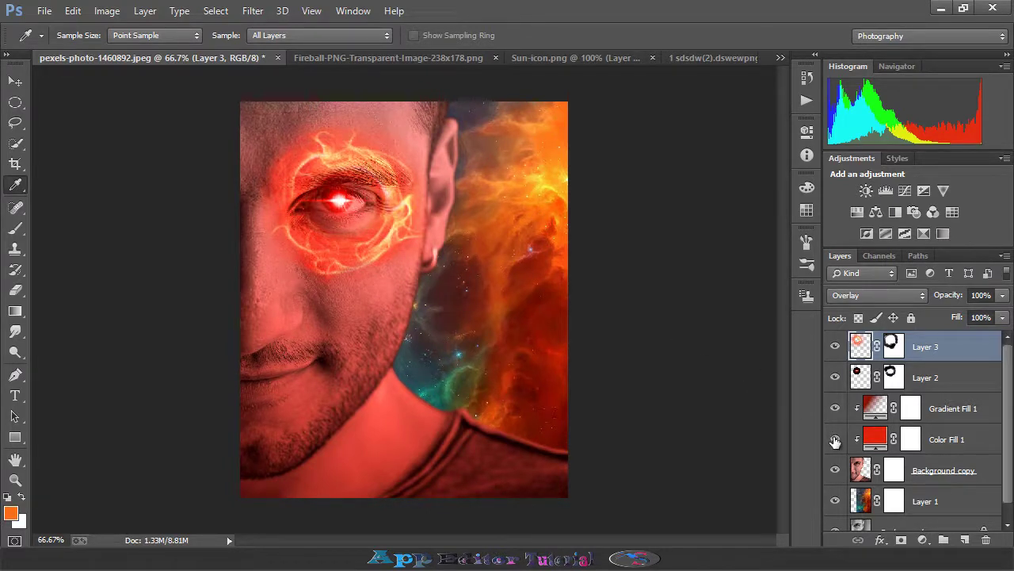
Step: Add a Color Balance adjustment layer clipped to Background copy, with midtones Cyan-Red at +26
left_click(862, 478)
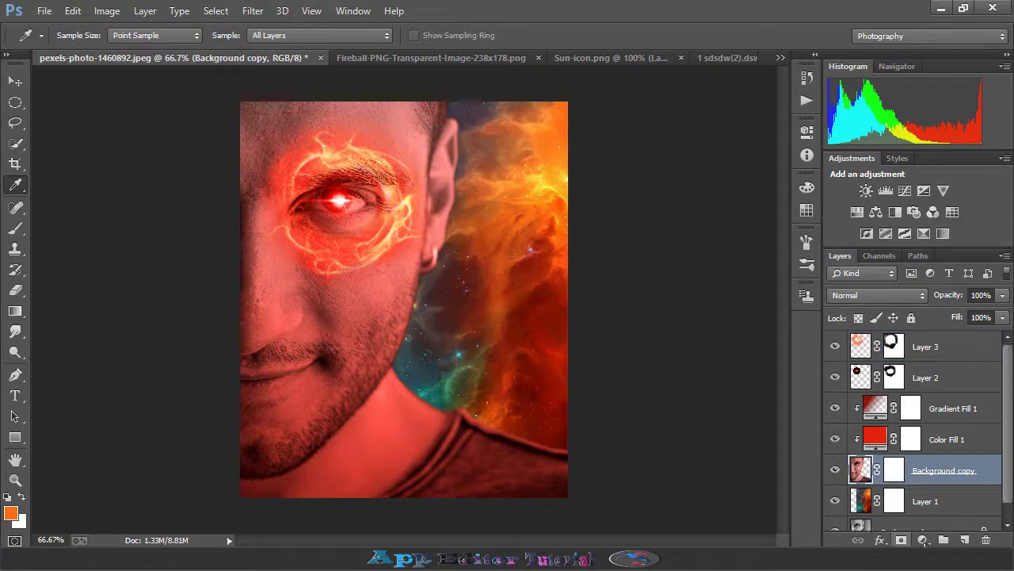
left_click(922, 540)
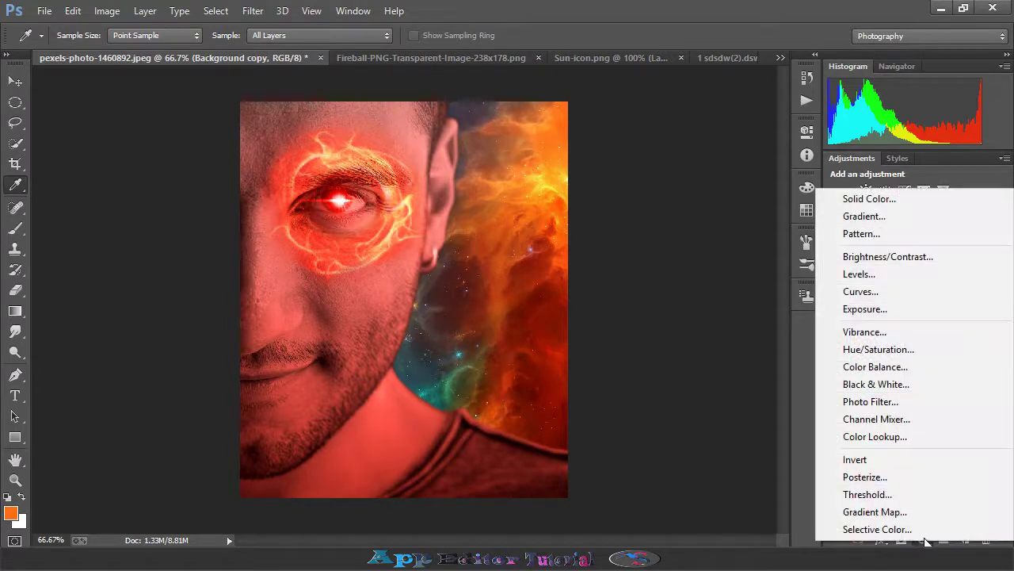
left_click(891, 373)
left_click_drag(677, 208, 695, 207)
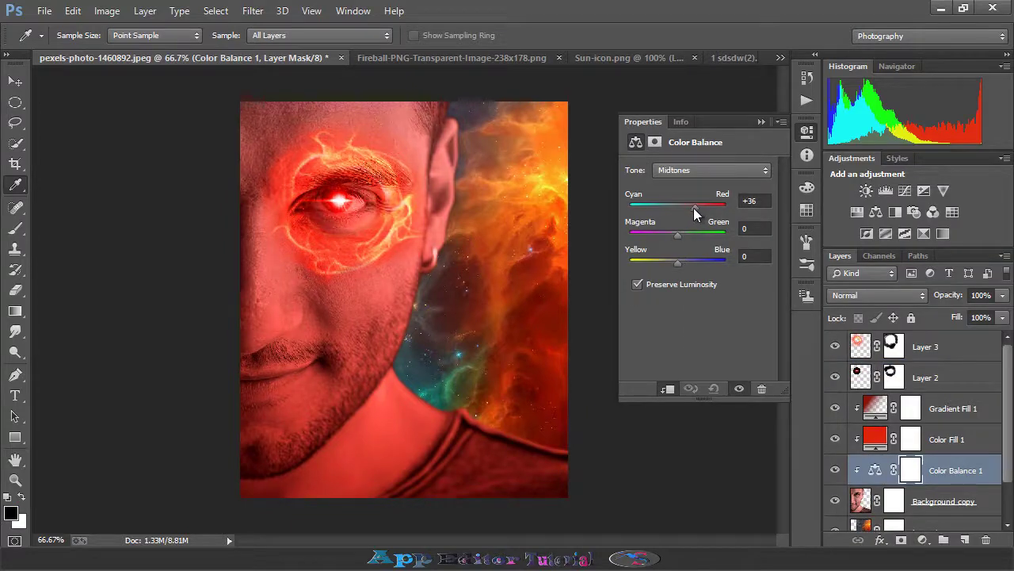
left_click_drag(691, 208, 691, 208)
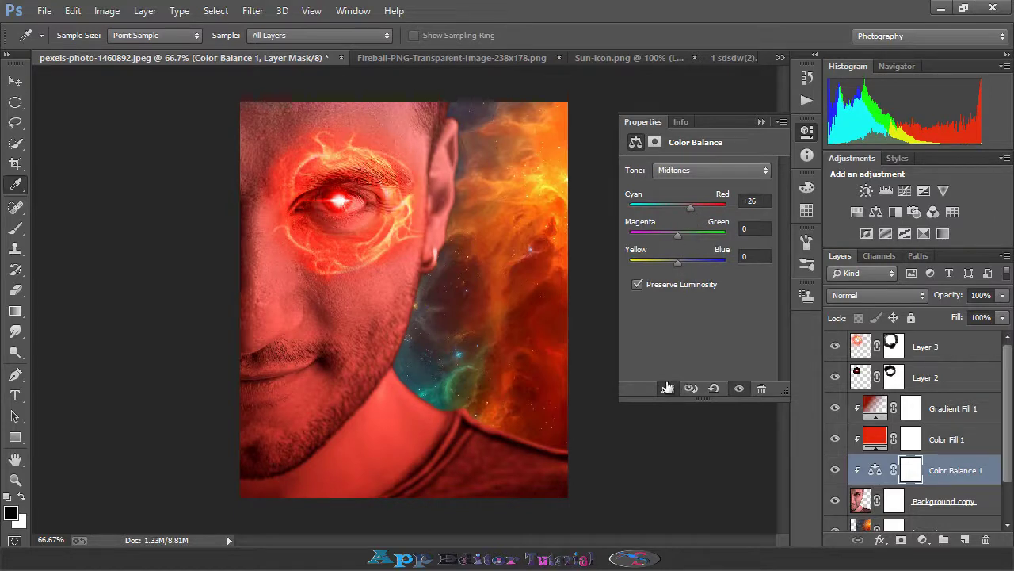
left_click(760, 122)
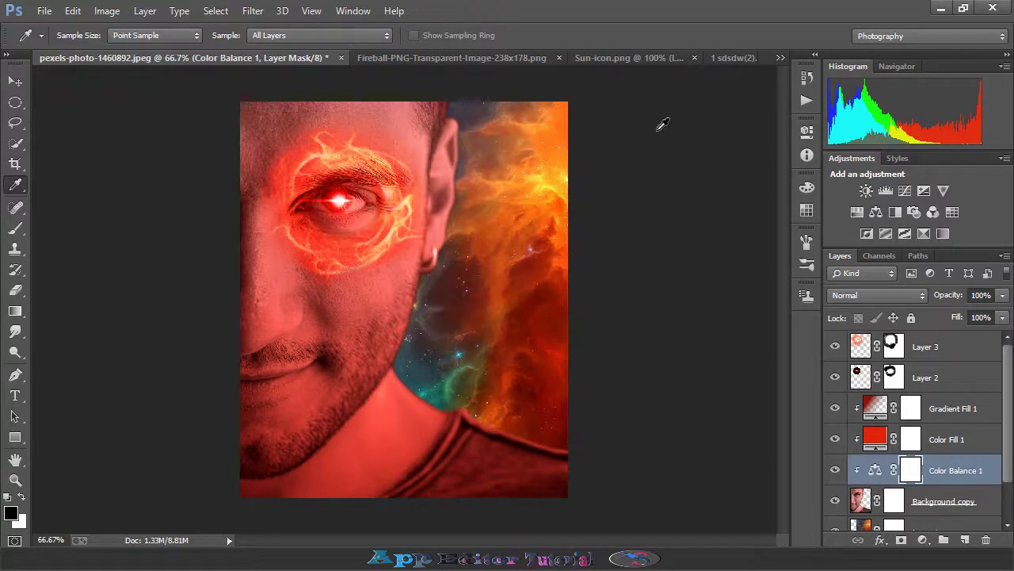
Step: Add a clipped layer above Background copy and draw an orange-to-transparent gradient on the nebula side, within the selected outline of the man
left_click(855, 507)
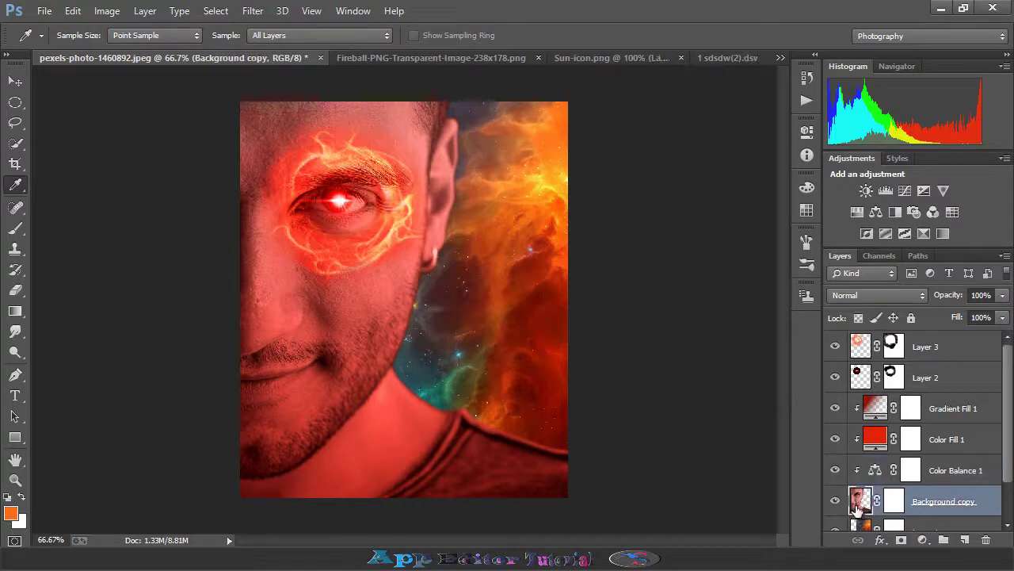
left_click(965, 540)
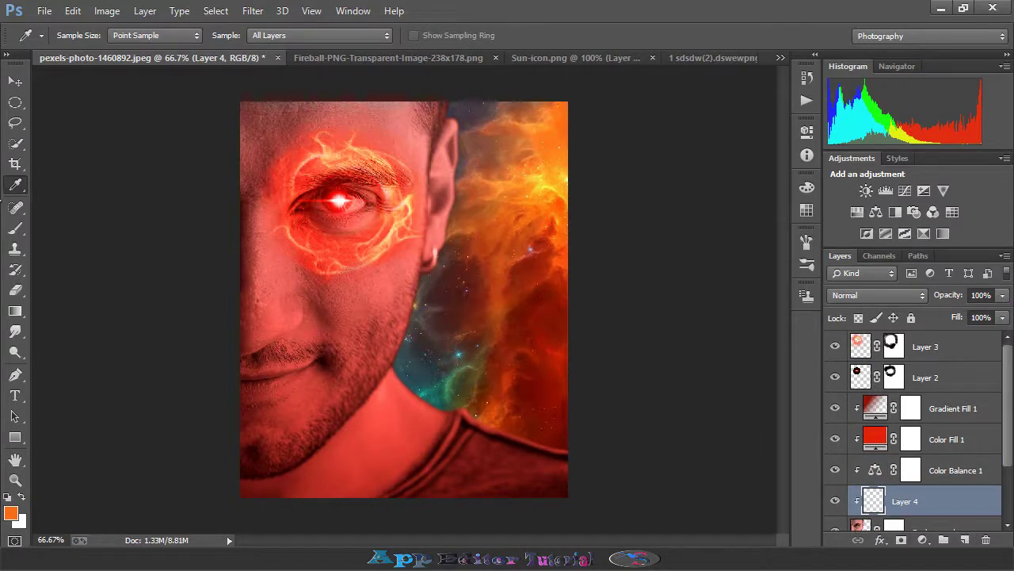
left_click(15, 311)
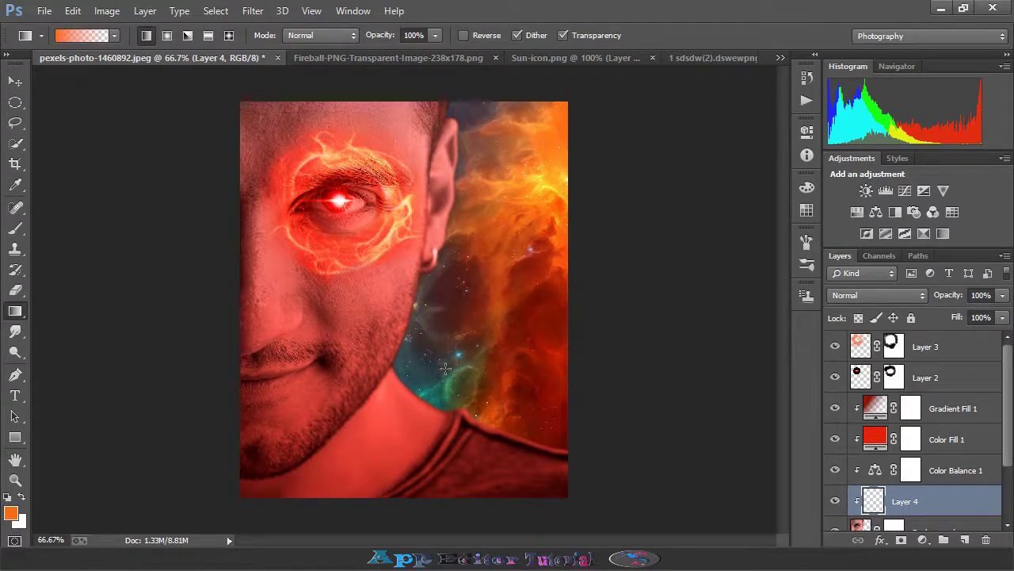
scroll(833, 520, "down", 2)
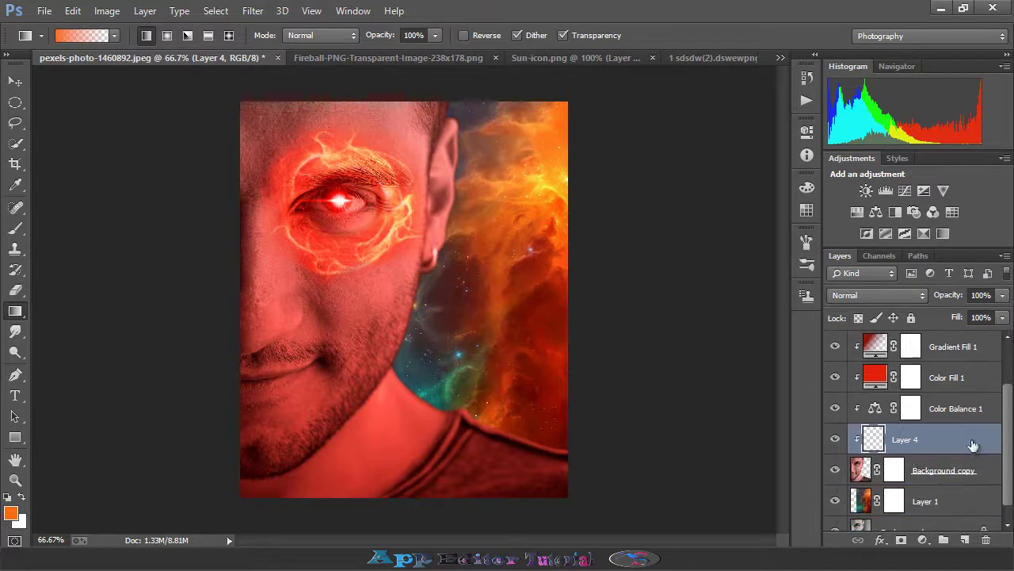
left_click(856, 472)
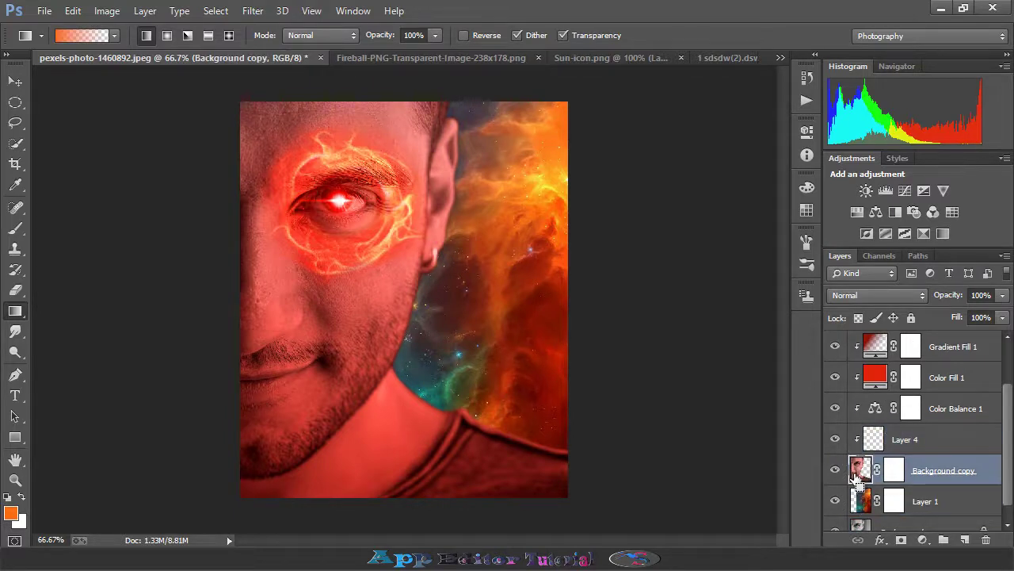
left_click(857, 474, "ctrl")
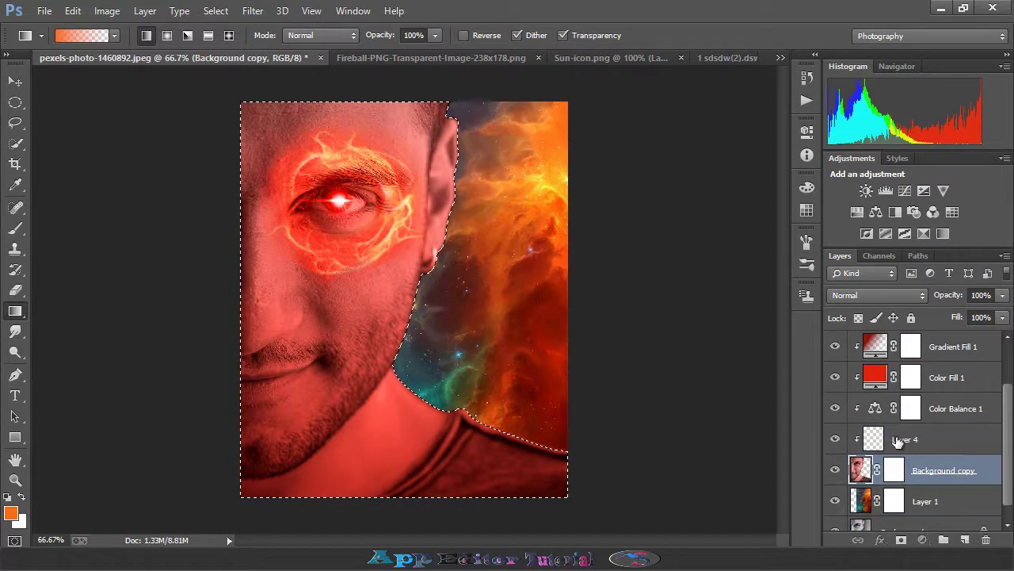
left_click(903, 439)
left_click_drag(406, 252, 402, 253)
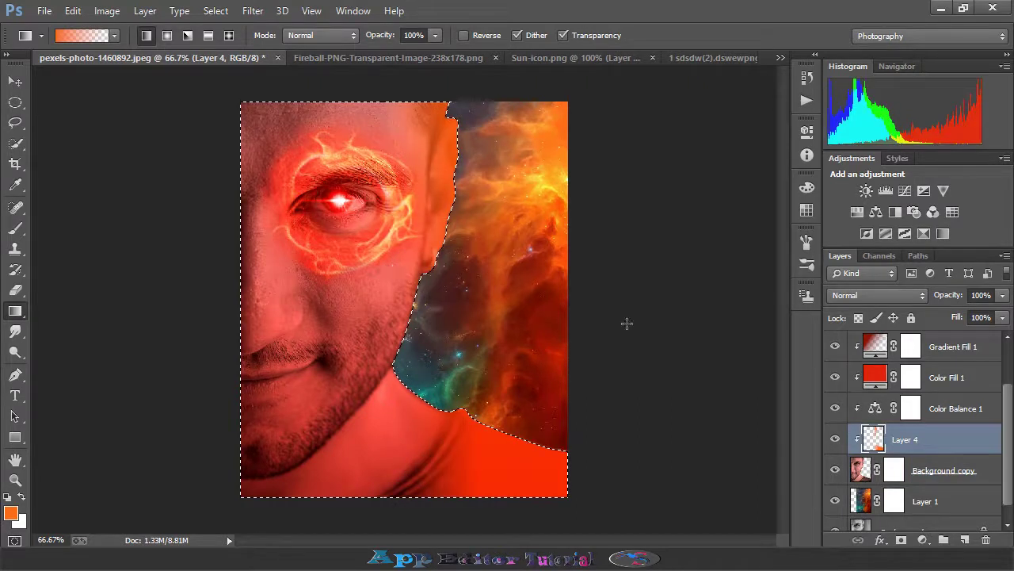
Step: Try several blend modes on the orange gradient layer and set it to Overlay
left_click(859, 297)
left_click(856, 214)
scroll(861, 295, "up", 1)
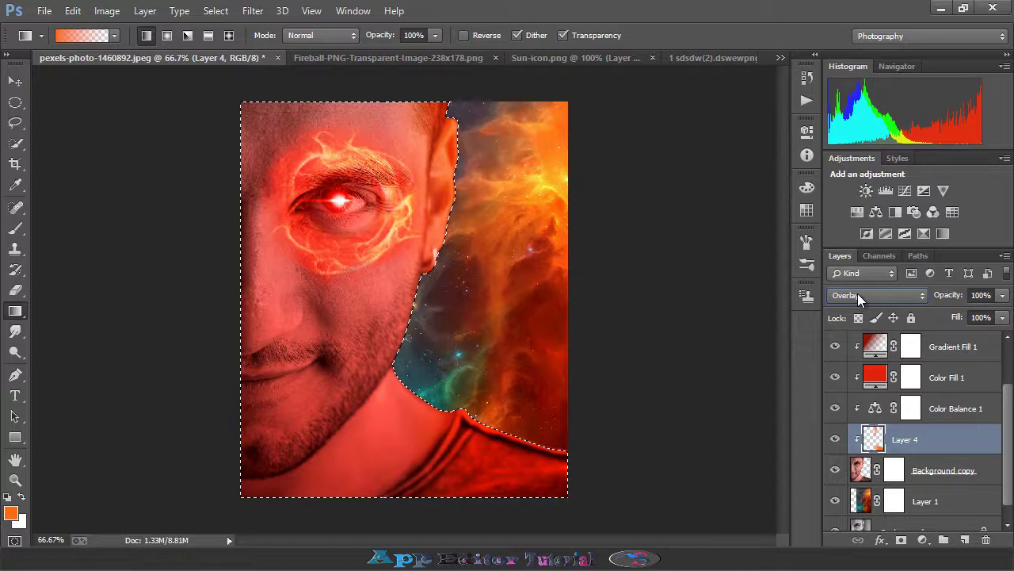
scroll(858, 292, "up", 2)
scroll(857, 292, "up", 9)
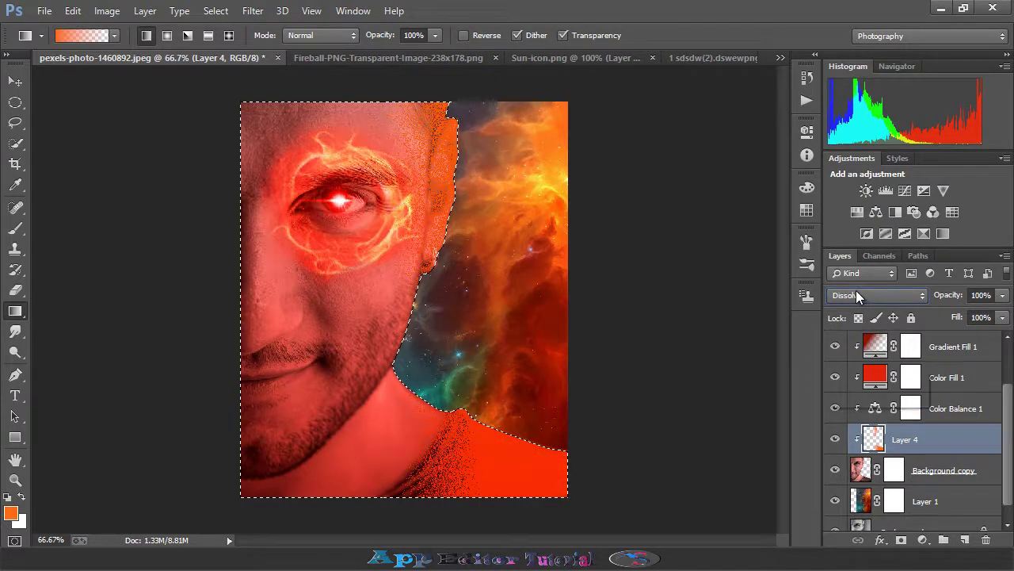
left_click(857, 291)
left_click(847, 199)
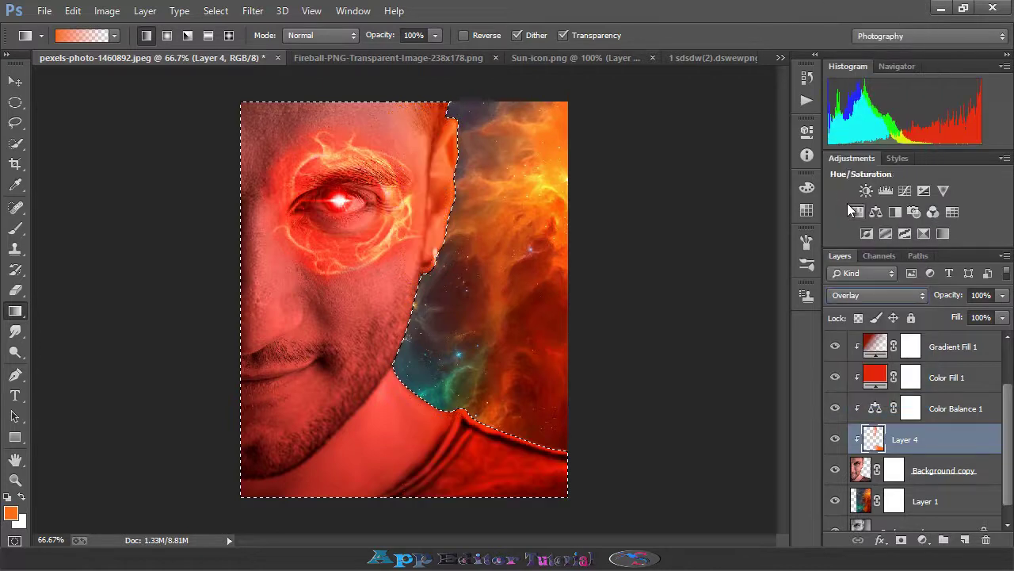
scroll(892, 293, "down", 1)
scroll(891, 293, "up", 1)
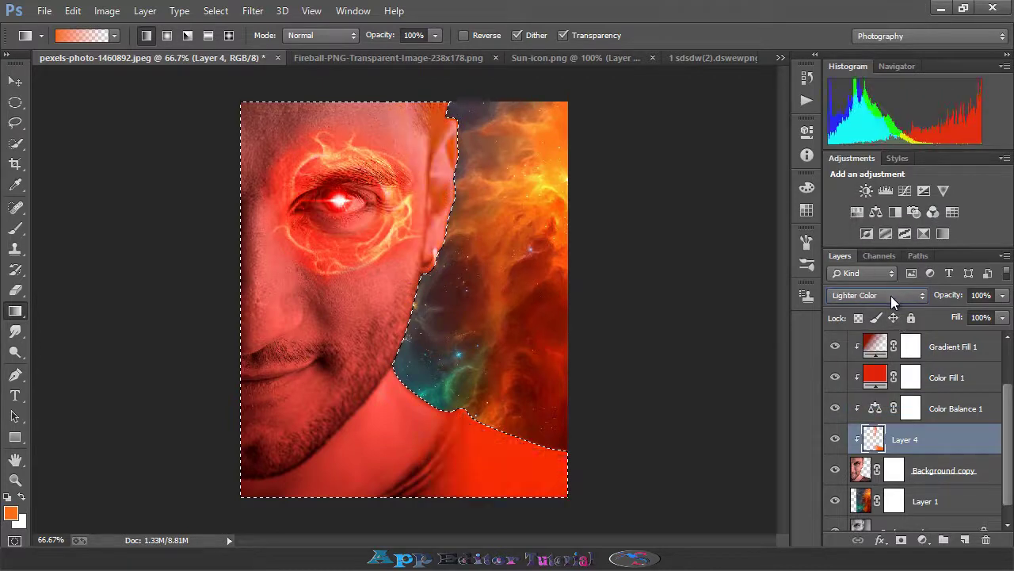
Step: Set the orange gradient layer's fill to 55% and clear the selection
left_click(1003, 317)
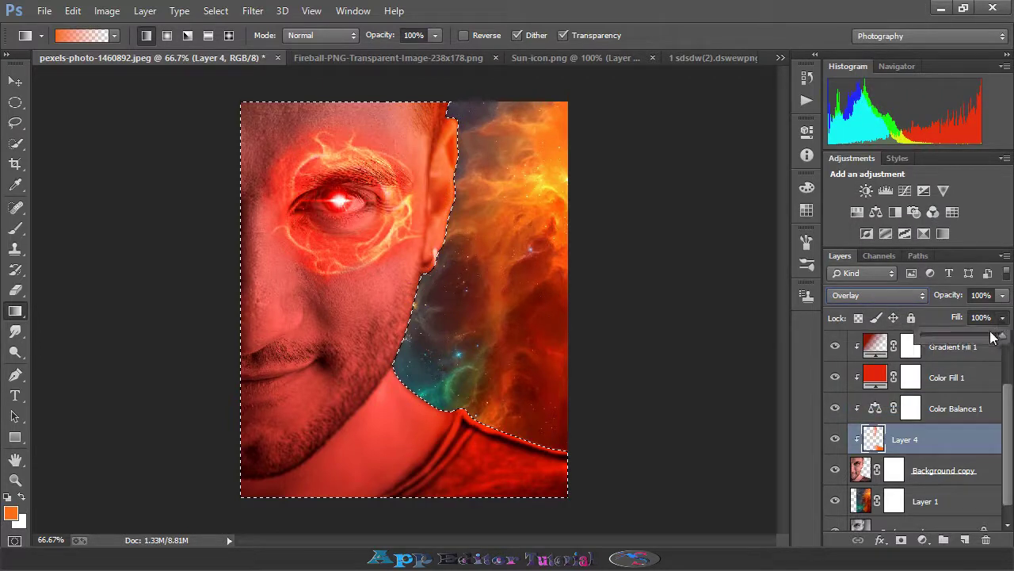
left_click_drag(1000, 335, 957, 334)
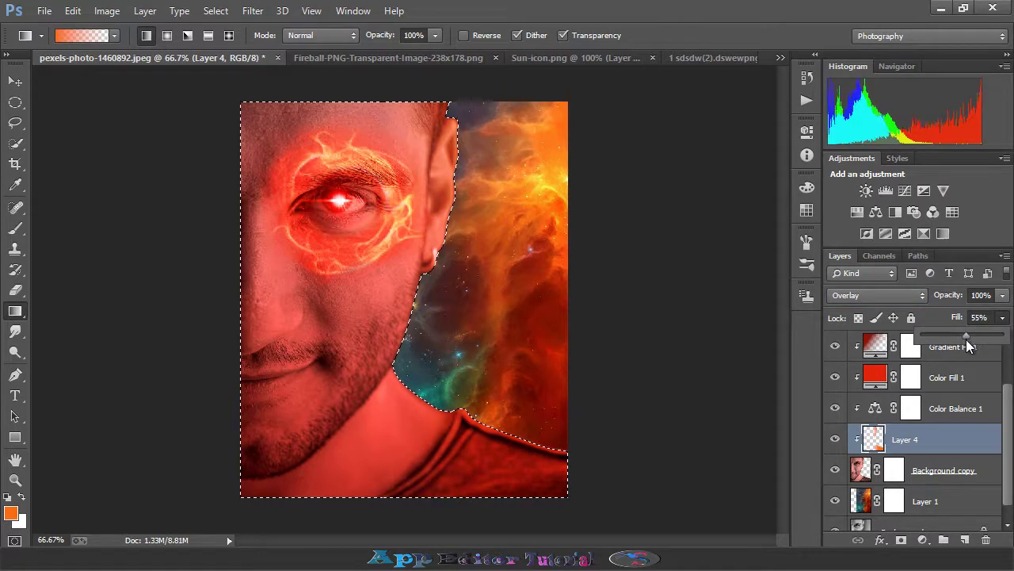
left_click(15, 123)
key("ctrl+d")
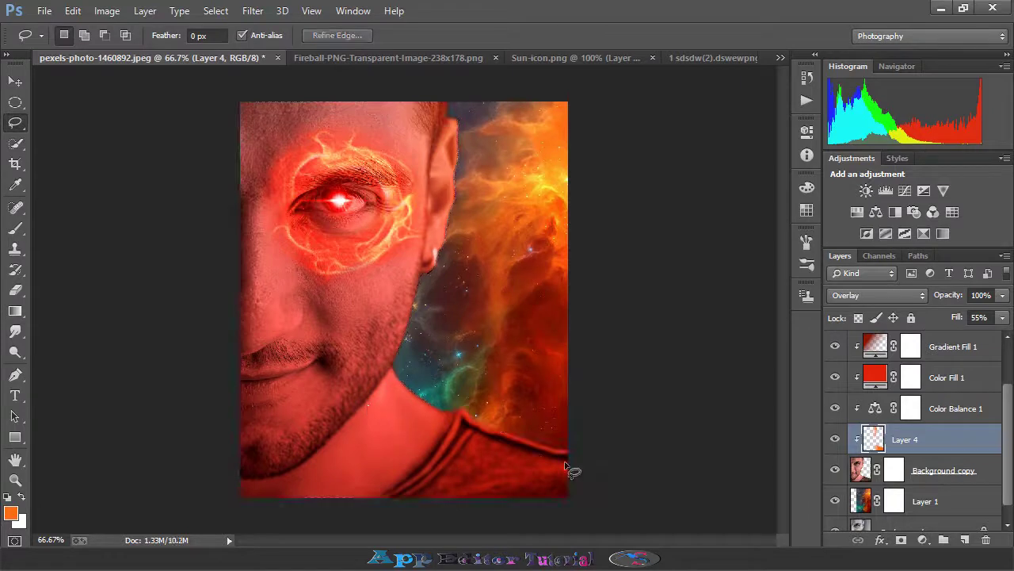
left_click(18, 81)
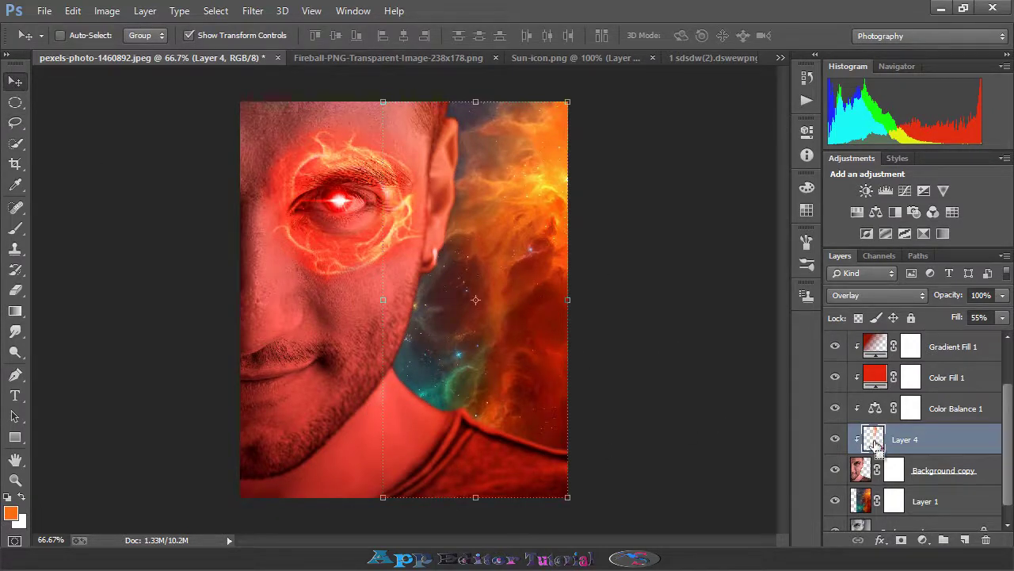
left_click(875, 444, "ctrl")
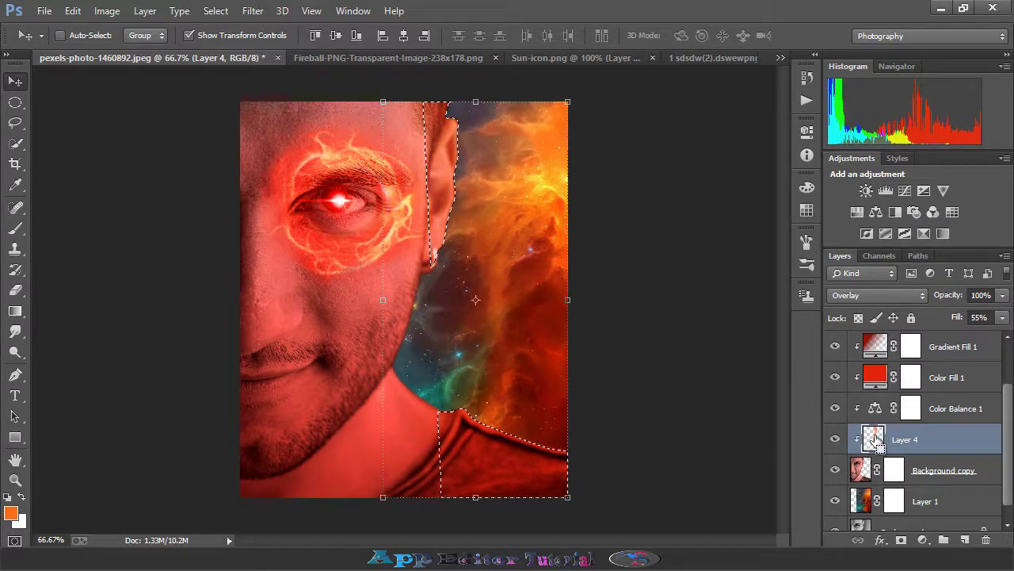
left_click(15, 227)
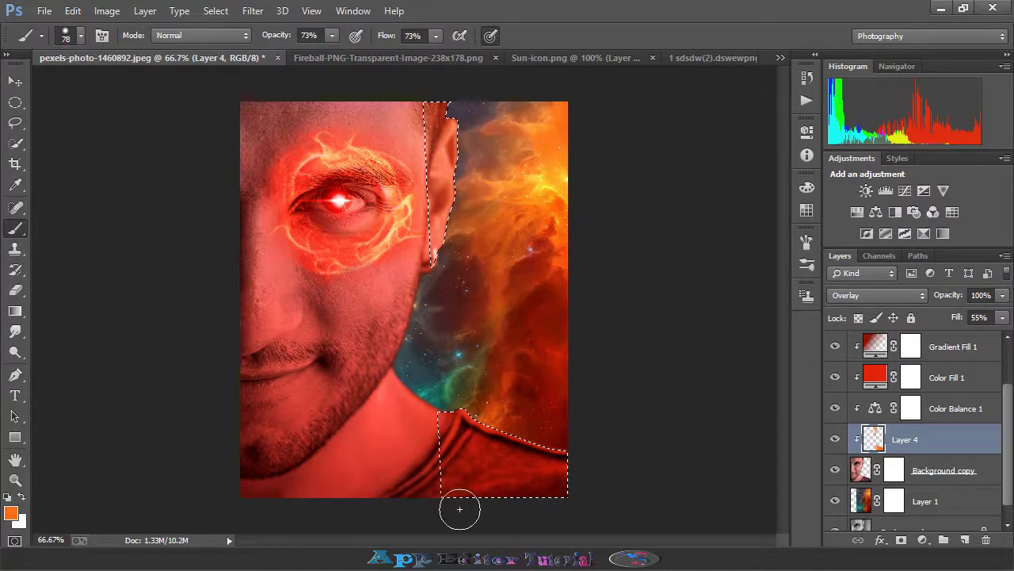
left_click(15, 122)
left_click(443, 222)
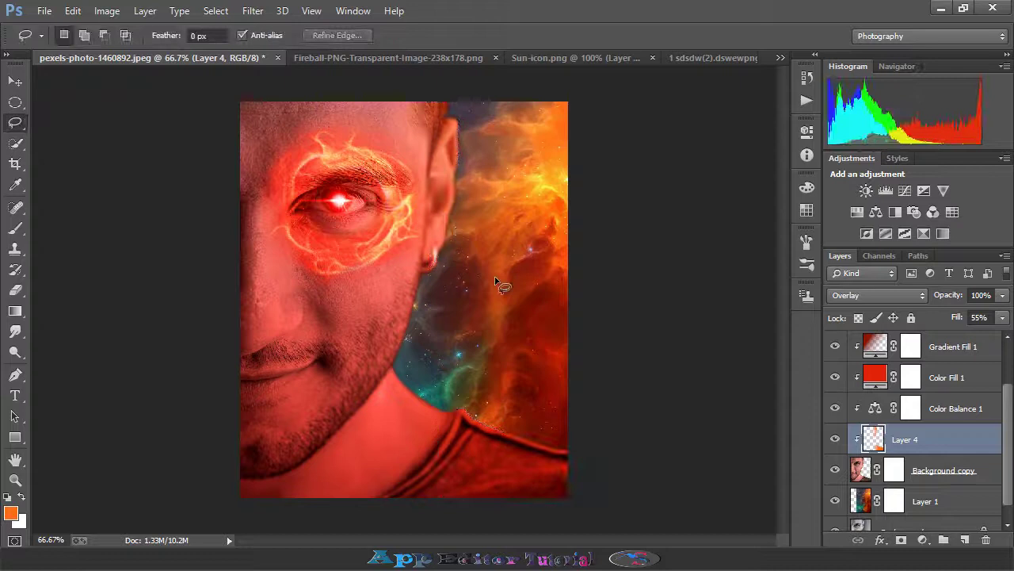
Step: Add a Solid Color fill layer in the current orange foreground colour above Layer 3
scroll(963, 377, "up", 2)
left_click(955, 351)
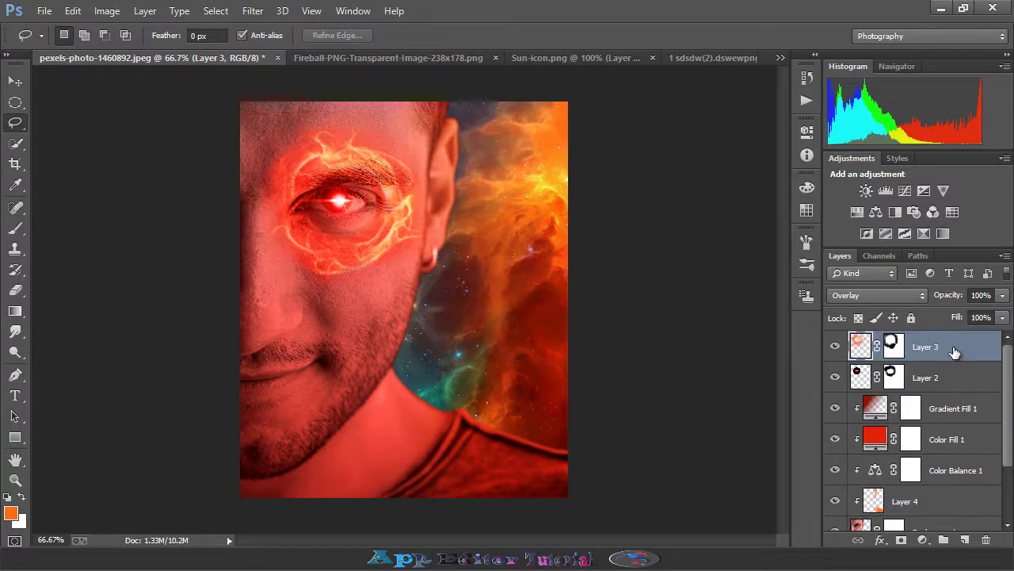
left_click(922, 540)
left_click(877, 198)
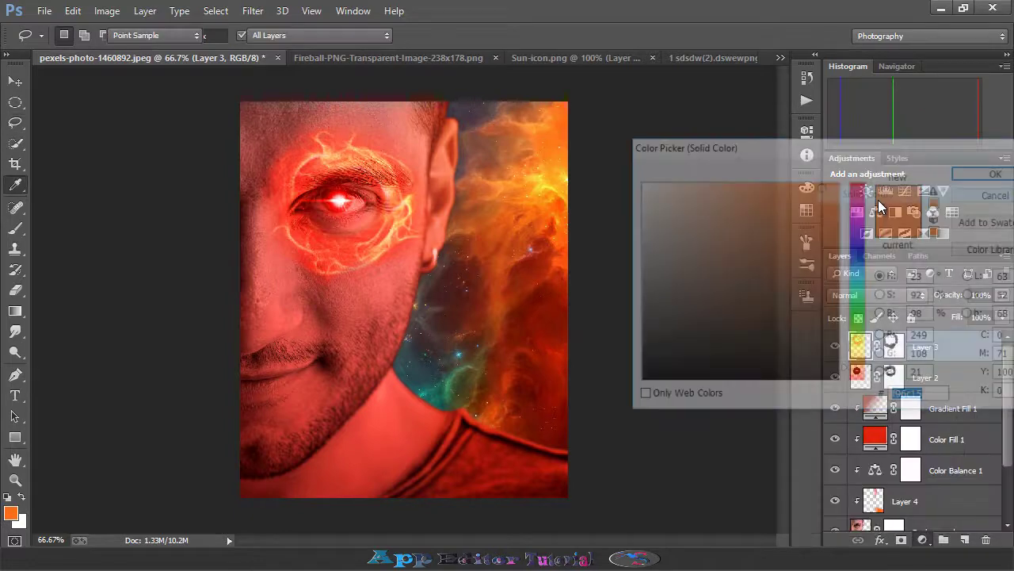
left_click(978, 174)
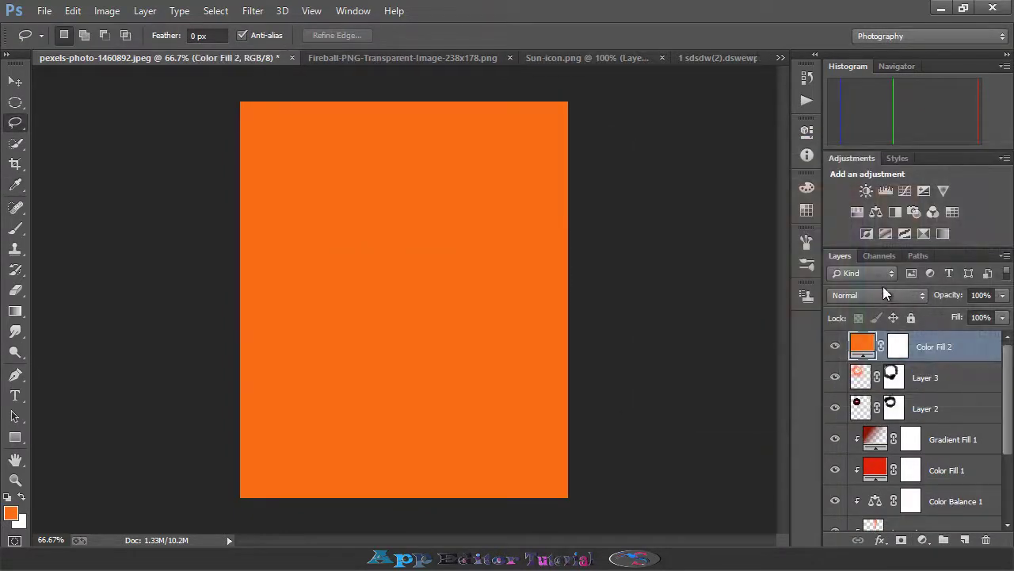
Step: Try several blend modes on the orange fill layer, including Screen, Multiply, Vivid Light and Exclusion, and set it to Soft Light
left_click(872, 295)
left_click(846, 134)
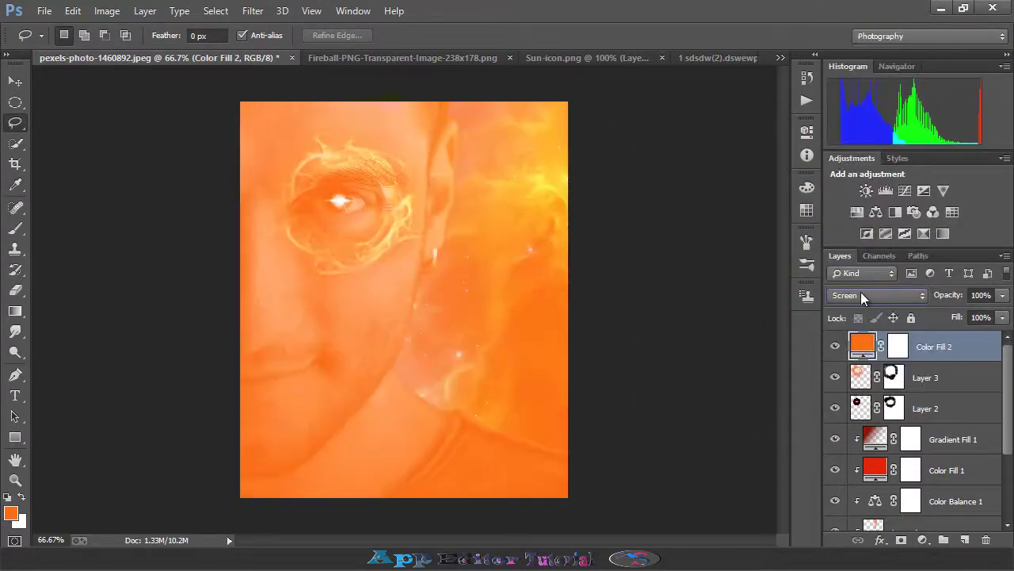
scroll(861, 294, "up", 5)
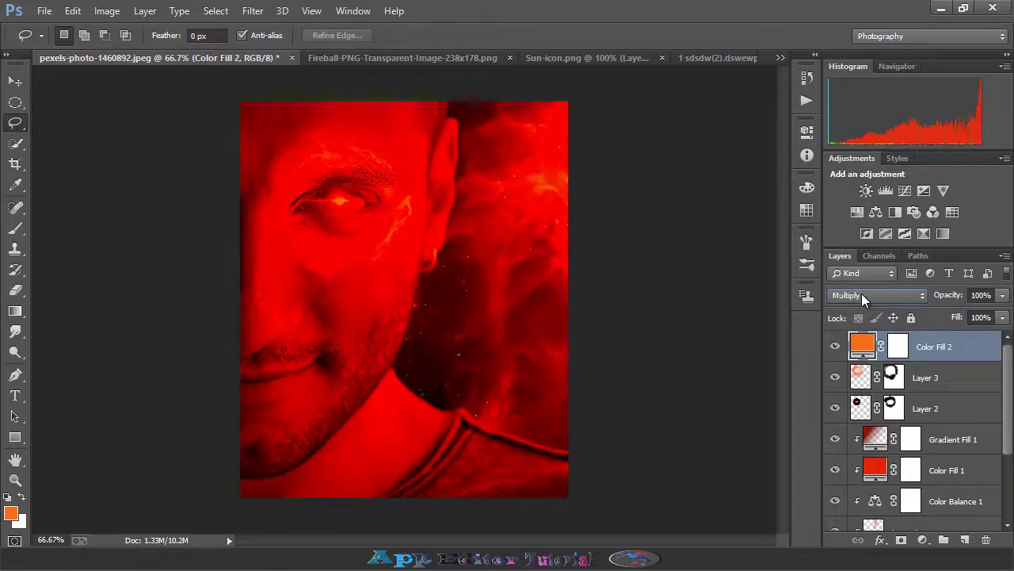
scroll(862, 294, "up", 3)
scroll(863, 293, "down", 8)
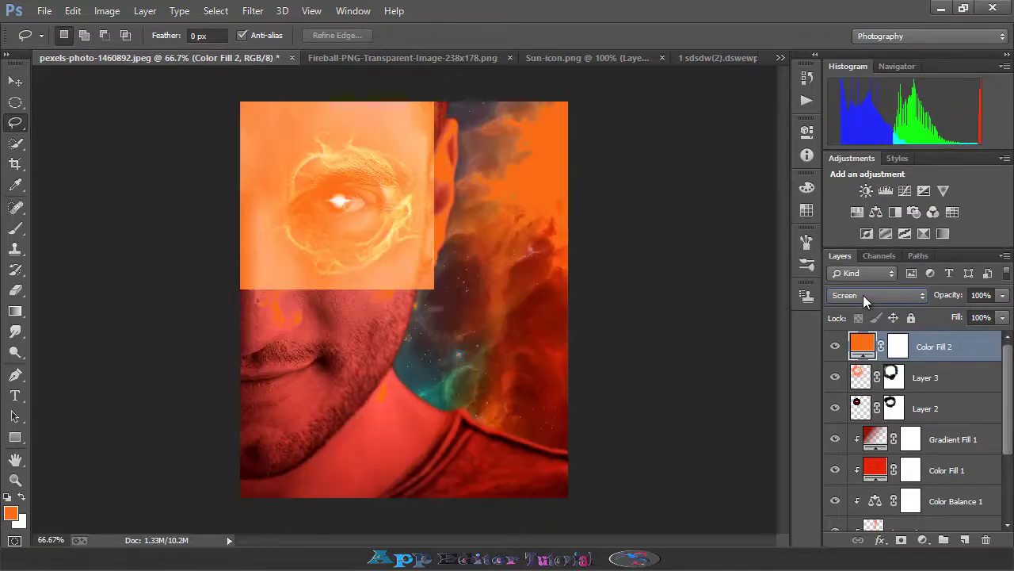
scroll(863, 294, "down", 7)
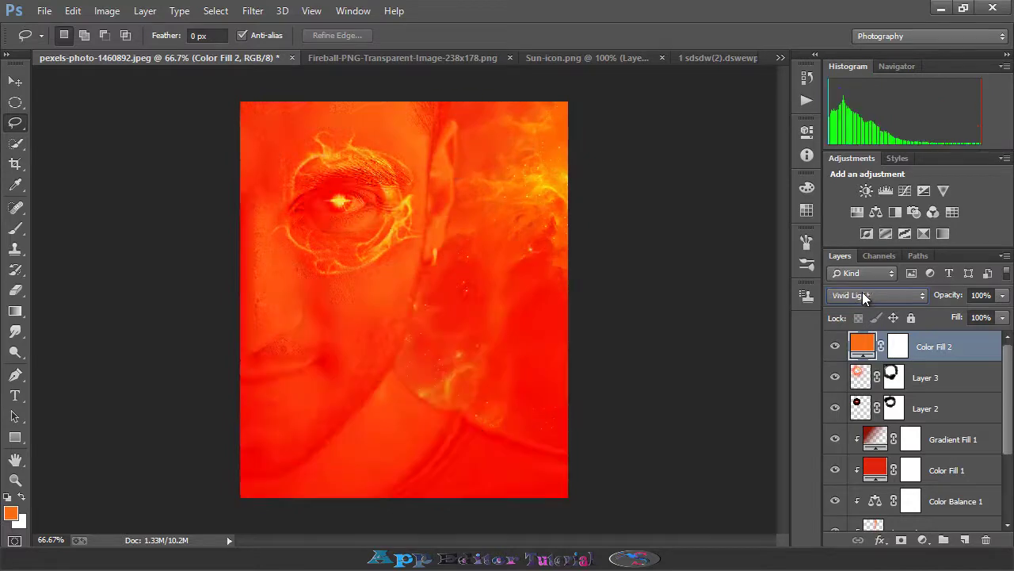
scroll(862, 292, "down", 5)
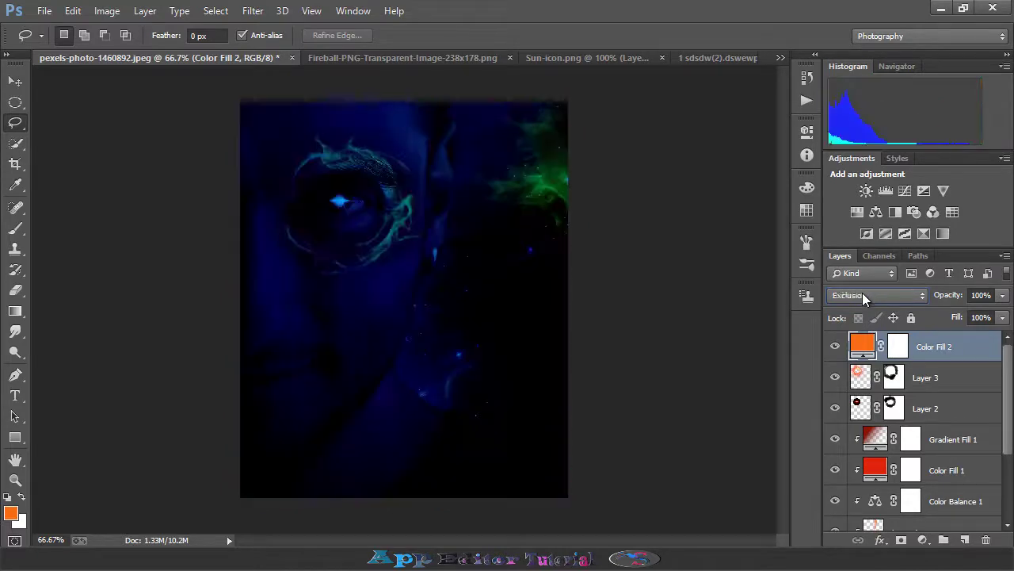
scroll(862, 292, "up", 2)
left_click(867, 294)
left_click(867, 214)
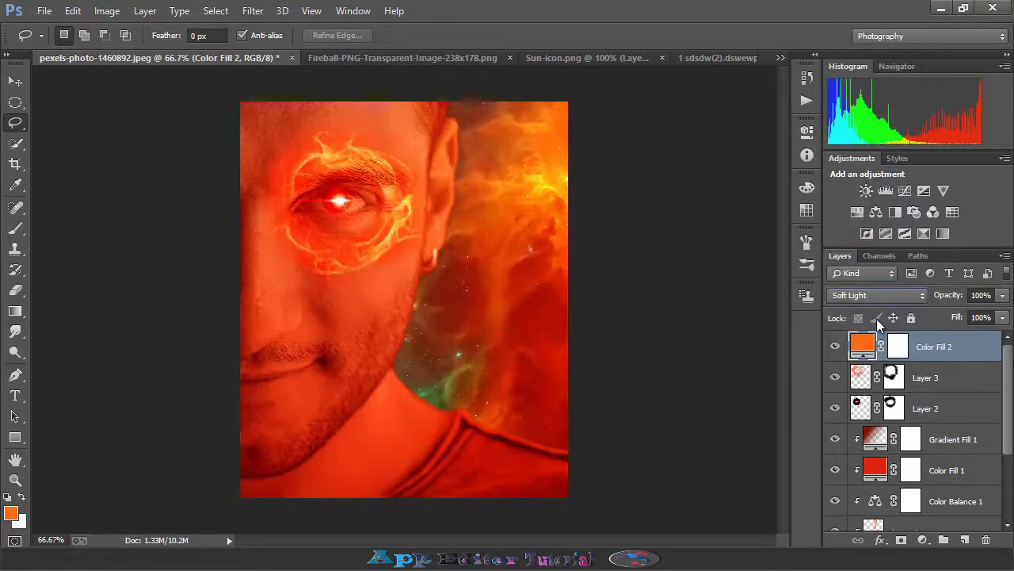
Step: Lower the orange Color Fill 2 layer's fill to 4%
left_click(1002, 317)
left_click_drag(1000, 336, 926, 337)
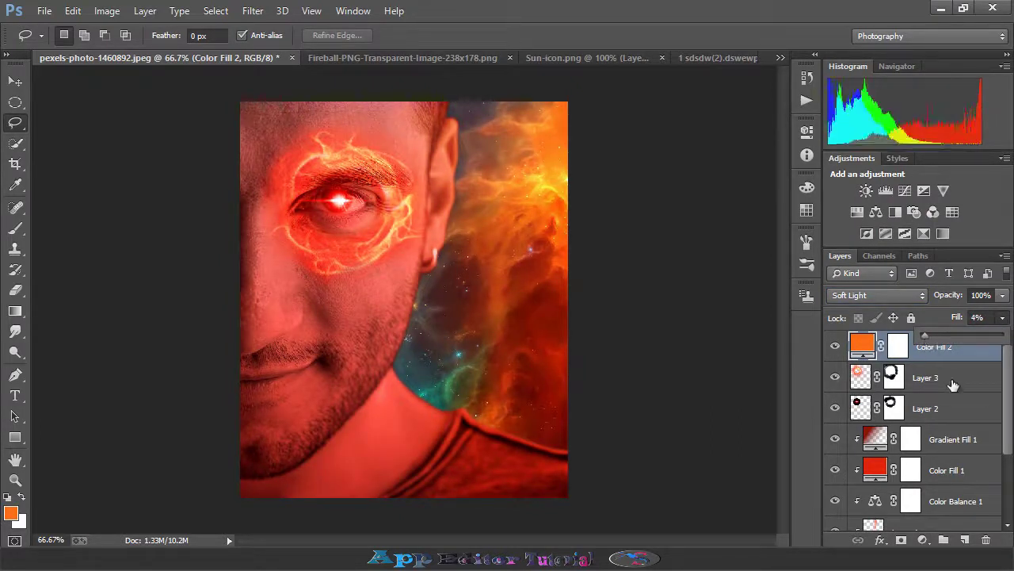
left_click(974, 393)
left_click(980, 380)
left_click(974, 349)
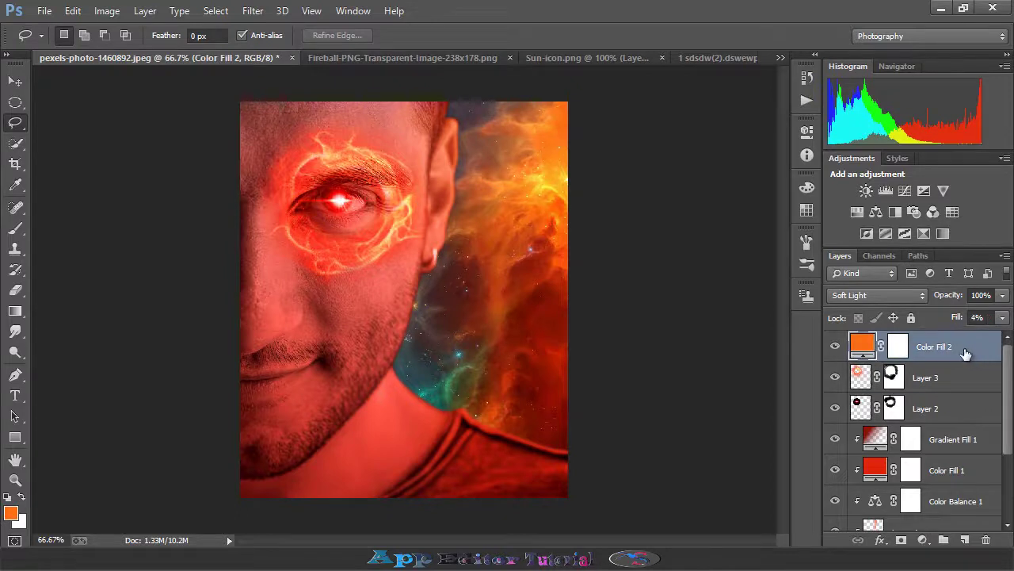
Step: Reduce the Gradient Fill 1 layer's fill to 57%
key("ctrl+1")
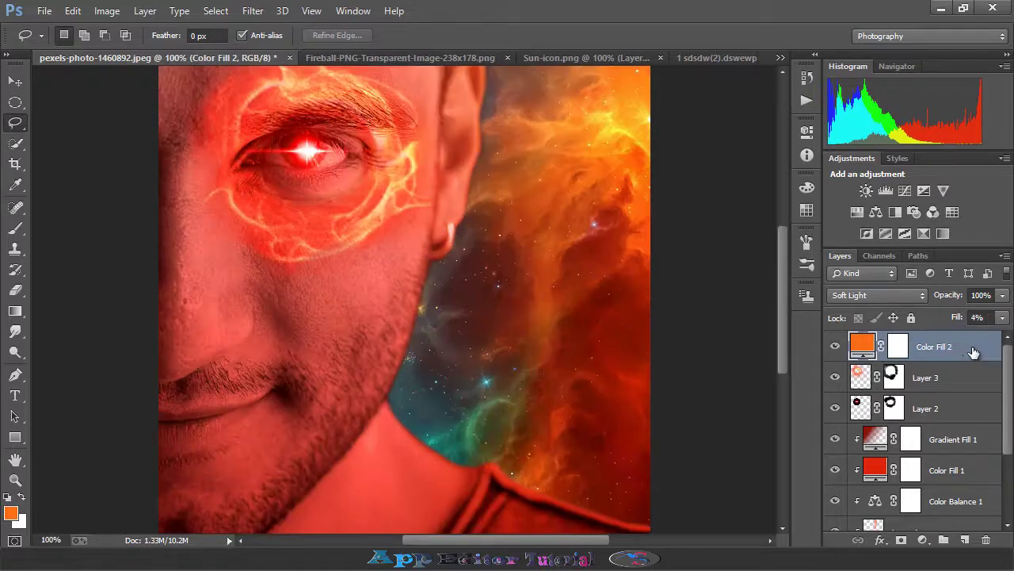
left_click(943, 440)
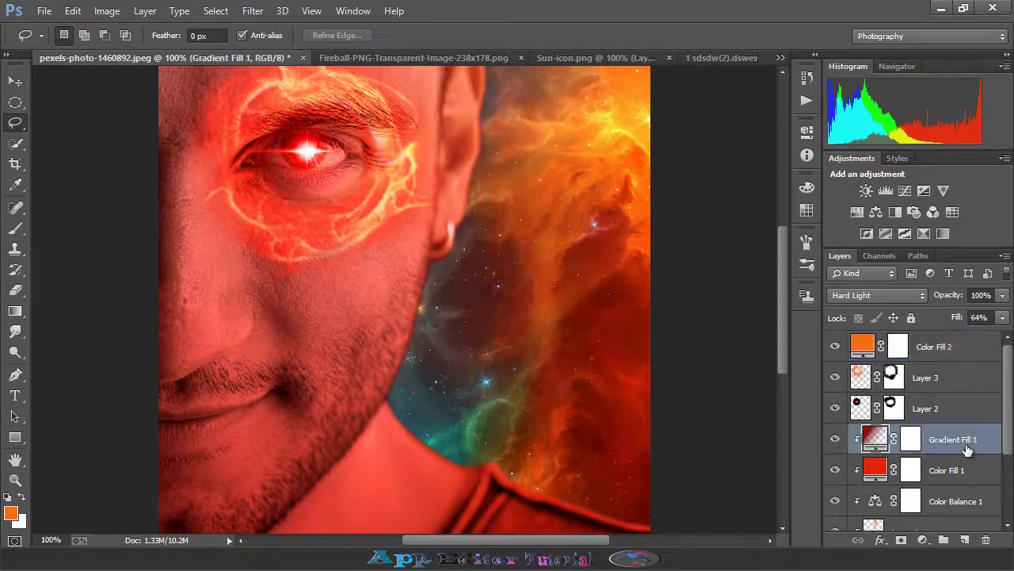
left_click(1001, 319)
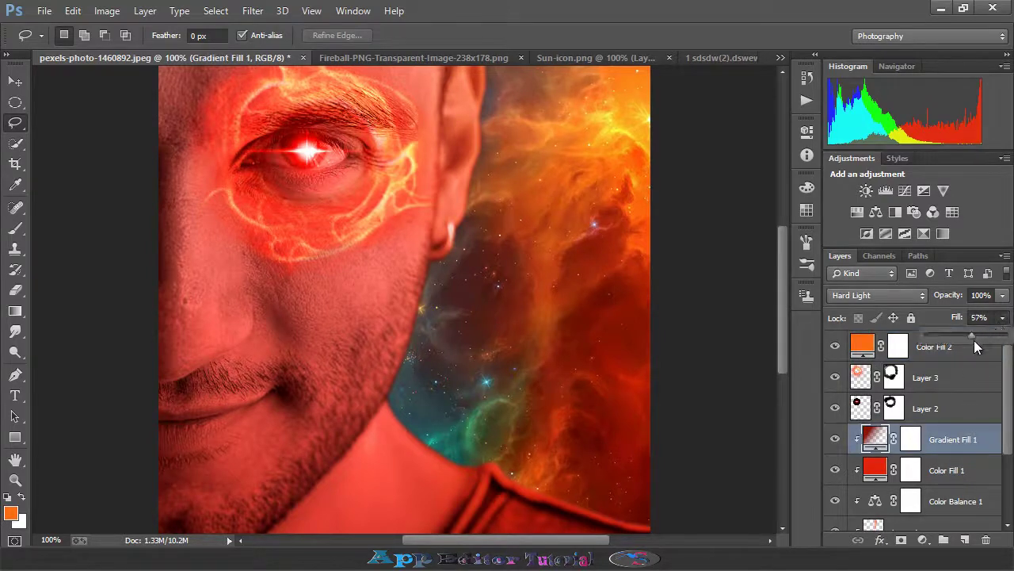
Step: Reduce the Color Balance 1 adjustment layer's fill to 85%
left_click(951, 470)
scroll(943, 476, "down", 3)
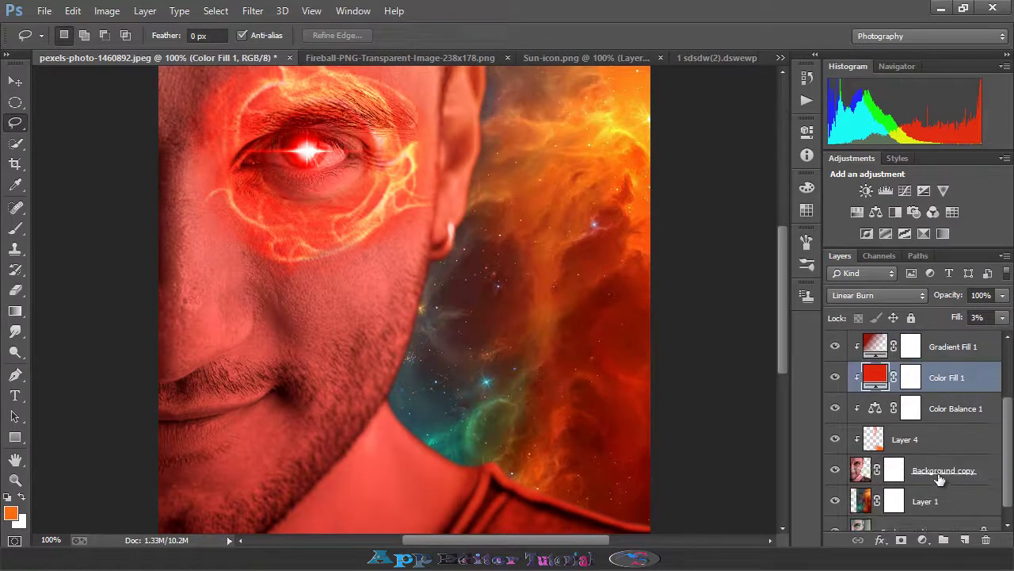
left_click(957, 408)
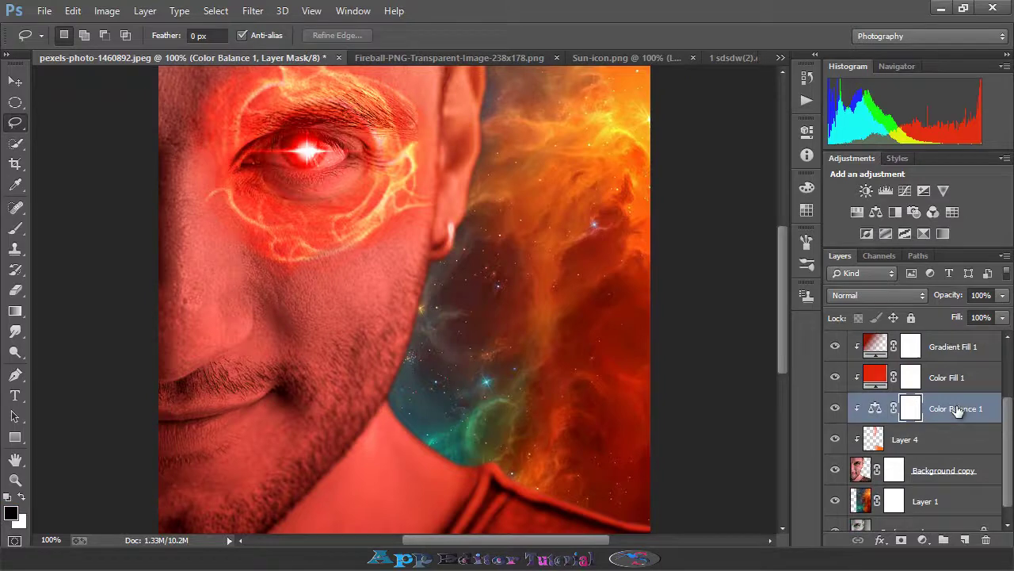
left_click(1001, 318)
left_click_drag(1000, 336, 992, 347)
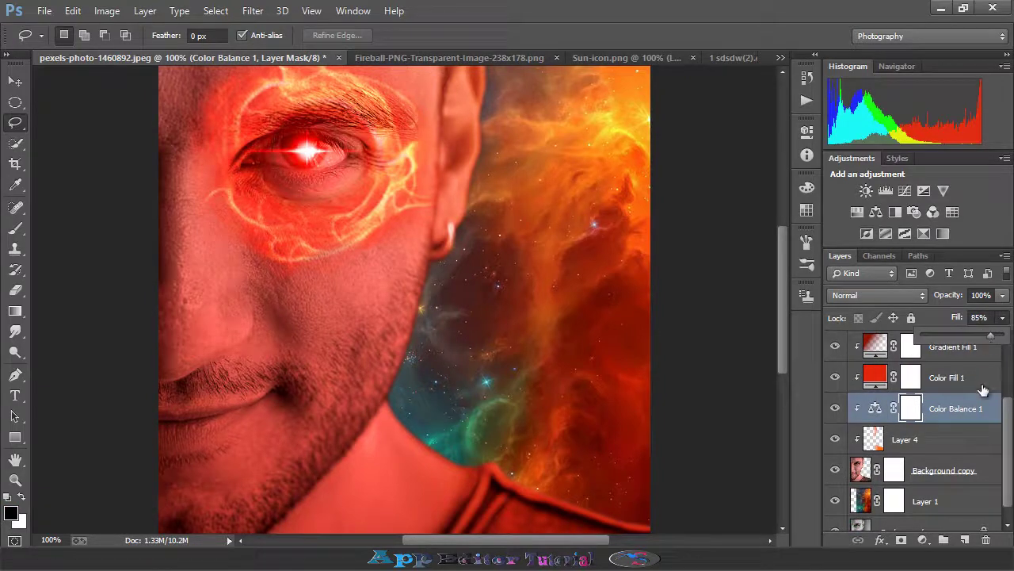
Step: Select the Background copy layer and review the layer stack and the whole composite
left_click(951, 472)
left_click(961, 471)
scroll(955, 463, "down", 1)
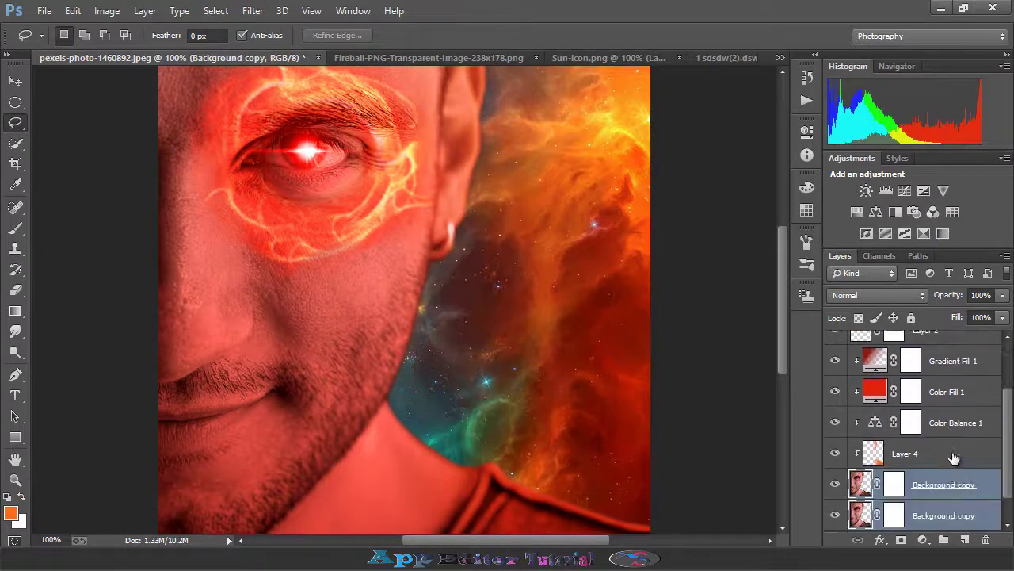
scroll(951, 453, "up", 3)
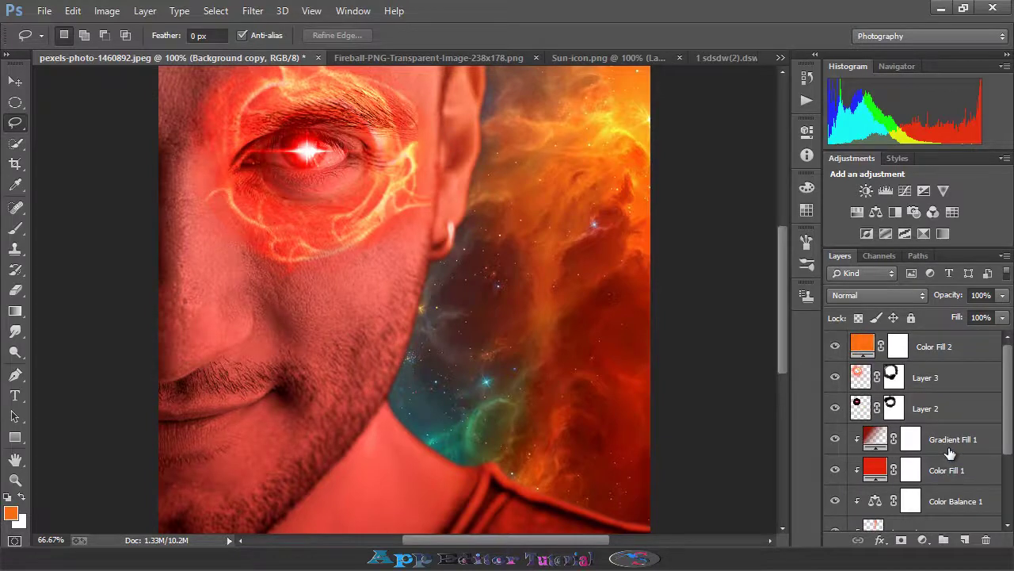
key("ctrl+minus")
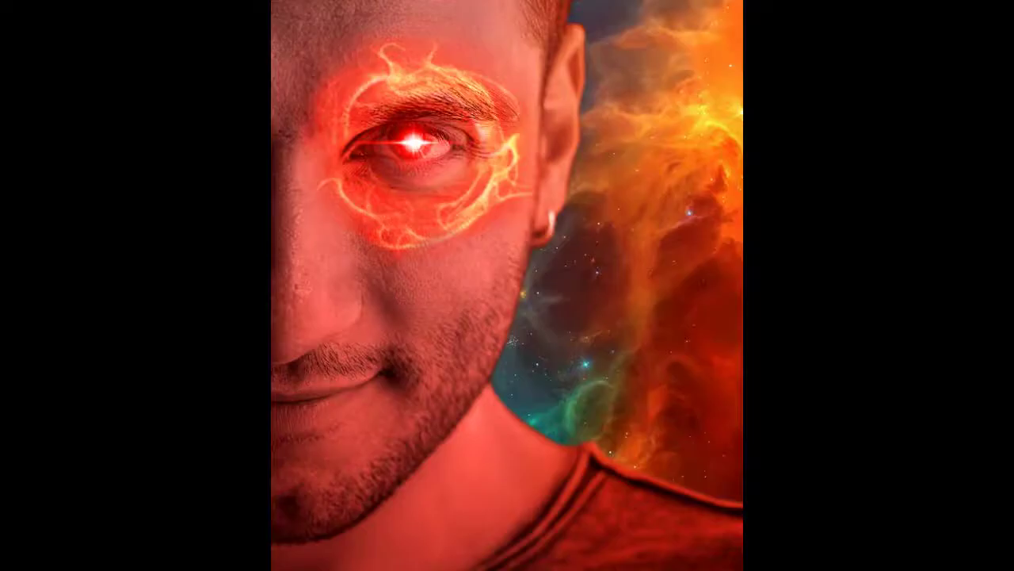